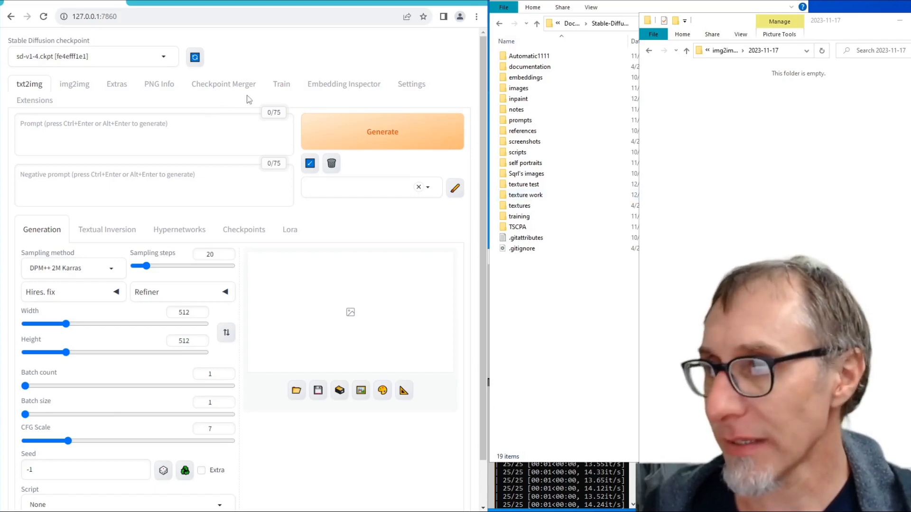
- List the loaded embeddings and copy the name of the face embedding ending in 4_v13 into the txt2img prompt
{"action": "left_click", "coordinate": [355, 85]}
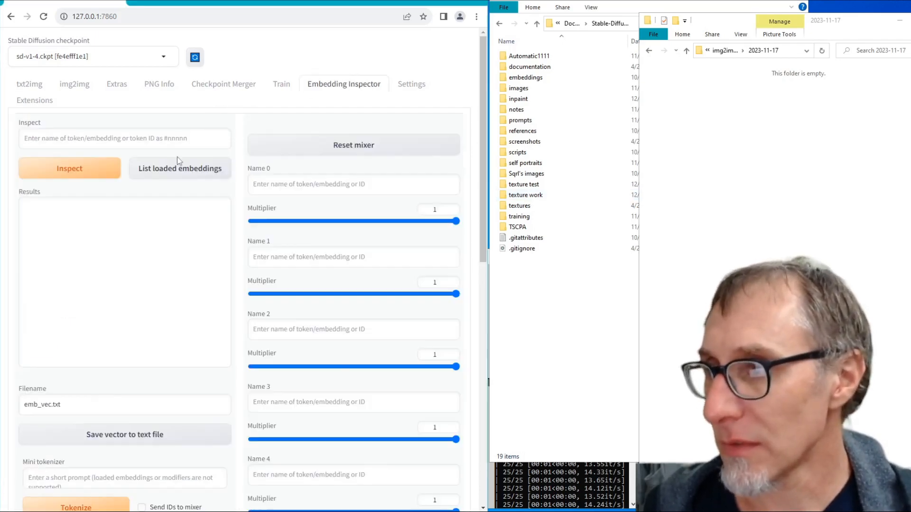
{"action": "left_click", "coordinate": [172, 171]}
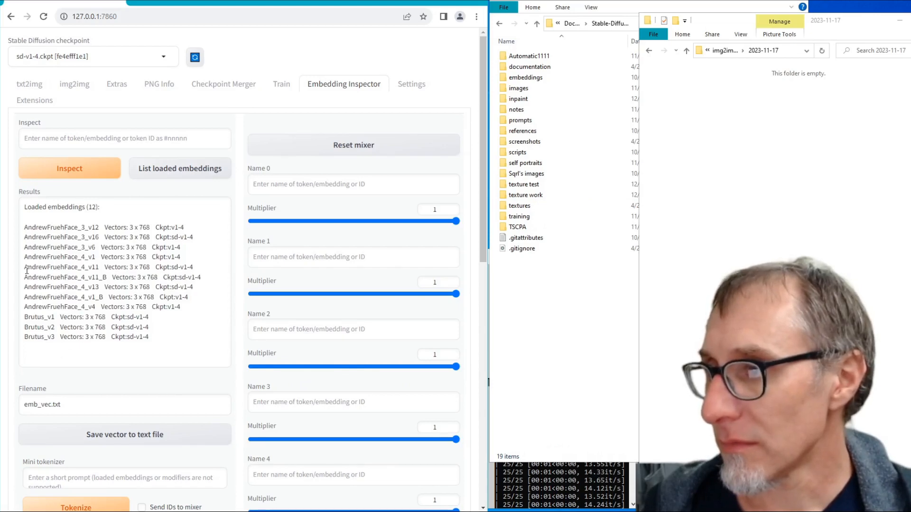
{"action": "left_click_drag", "start_coordinate": [98, 287], "coordinate": [28, 283]}
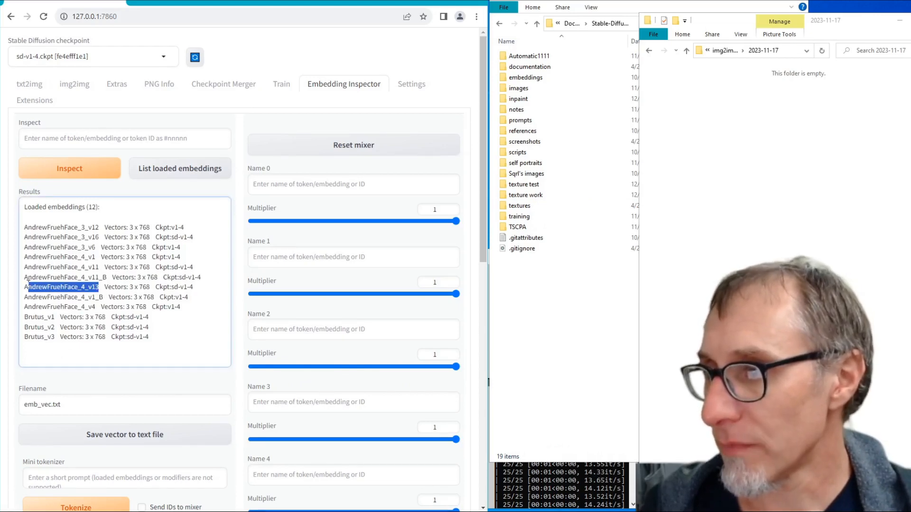
{"action": "left_click", "coordinate": [30, 86]}
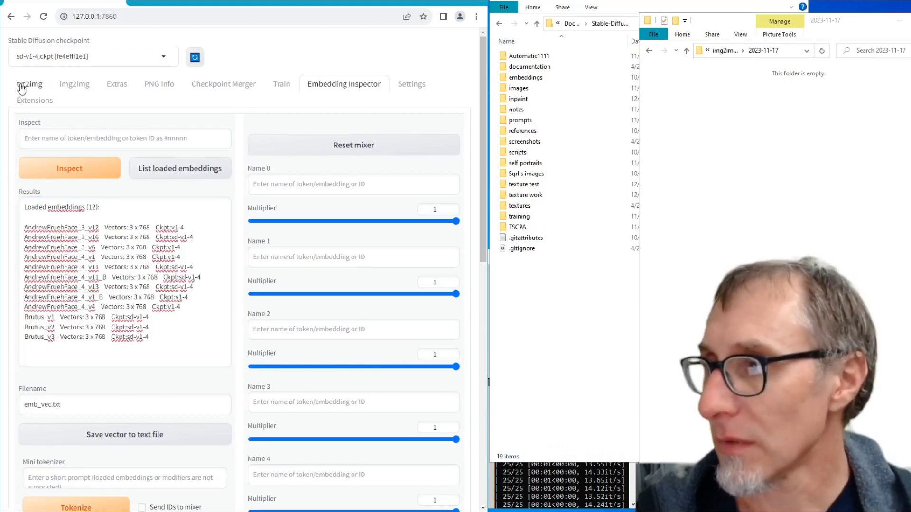
{"action": "left_click", "coordinate": [80, 126]}
{"action": "type", "text": "AndrewFruehFace_4_v13"}
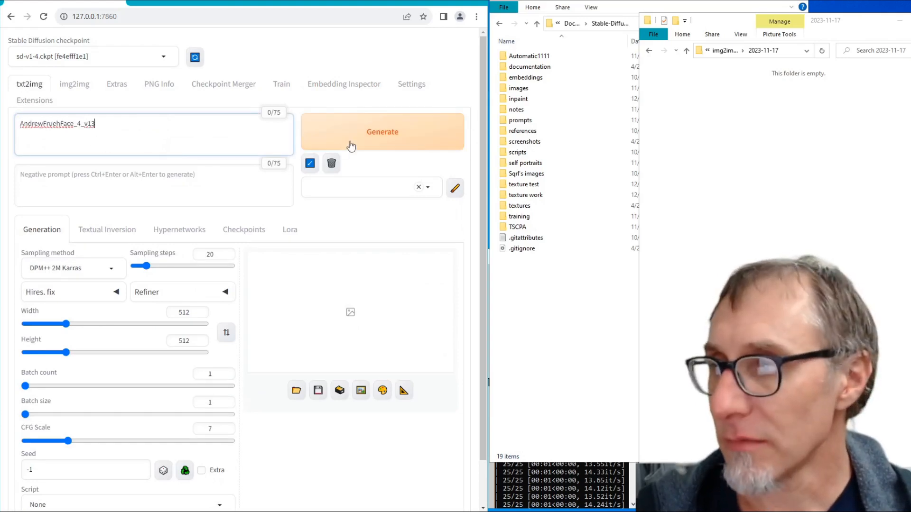
- Generate several txt2img images from the embedding-only prompt with a random seed
{"action": "left_click", "coordinate": [351, 143]}
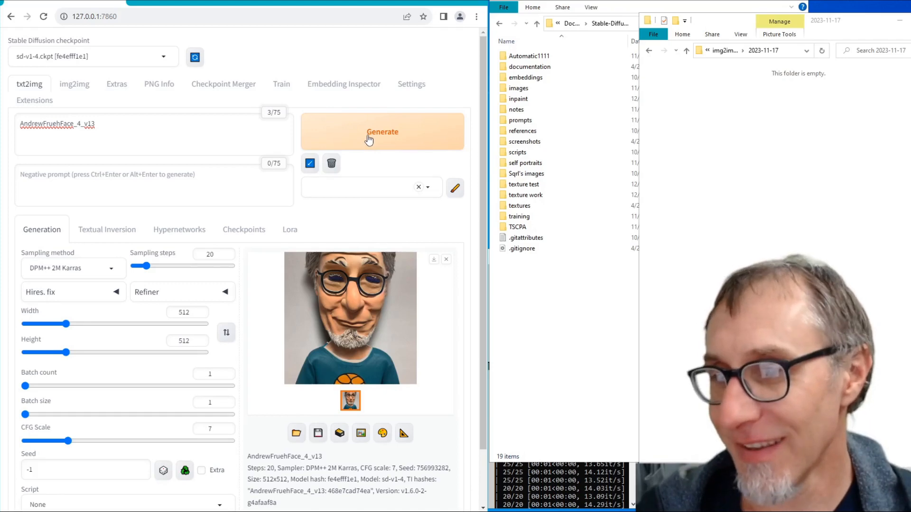
{"action": "left_click", "coordinate": [369, 141]}
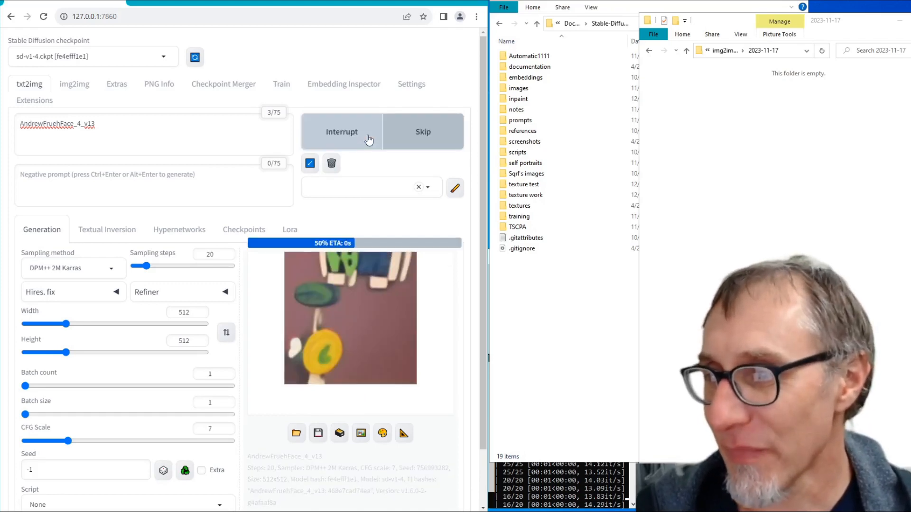
{"action": "left_click", "coordinate": [369, 140]}
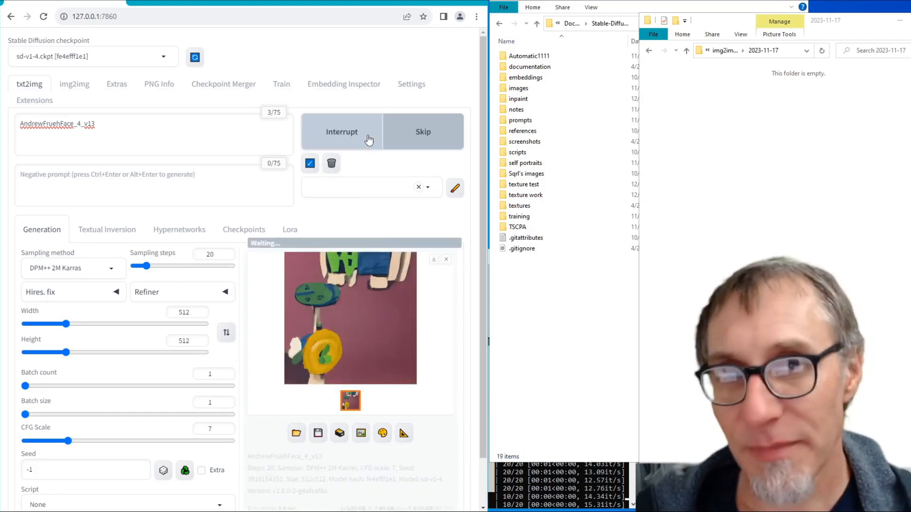
{"action": "left_click", "coordinate": [369, 140]}
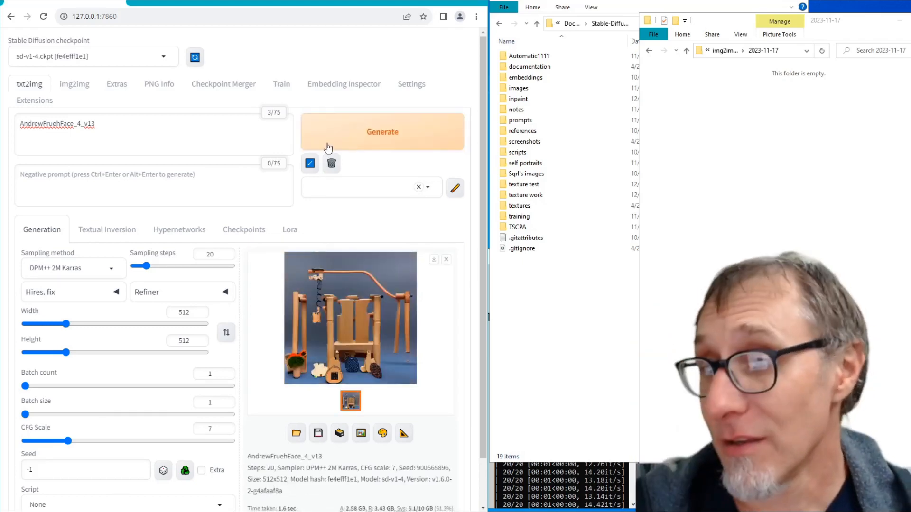
- Switch to File Explorer and delete all images in the 2023-11-17 folder of the txt2img-images outputs
{"action": "left_click", "coordinate": [686, 50]}
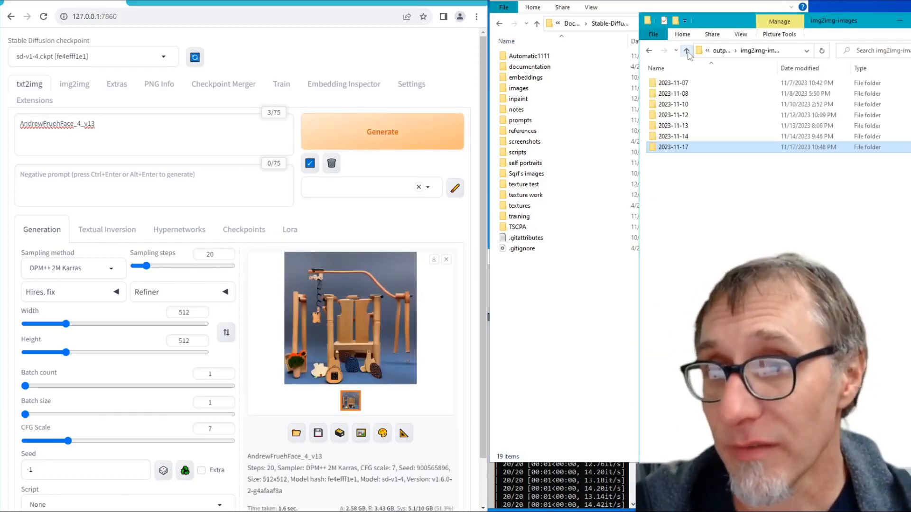
{"action": "left_click", "coordinate": [686, 50]}
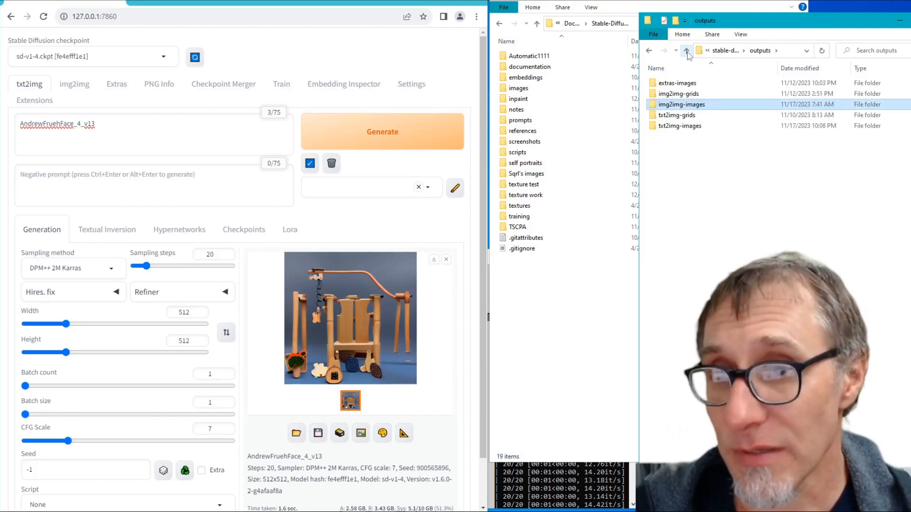
{"action": "double_click", "coordinate": [680, 126]}
{"action": "double_click", "coordinate": [683, 187]}
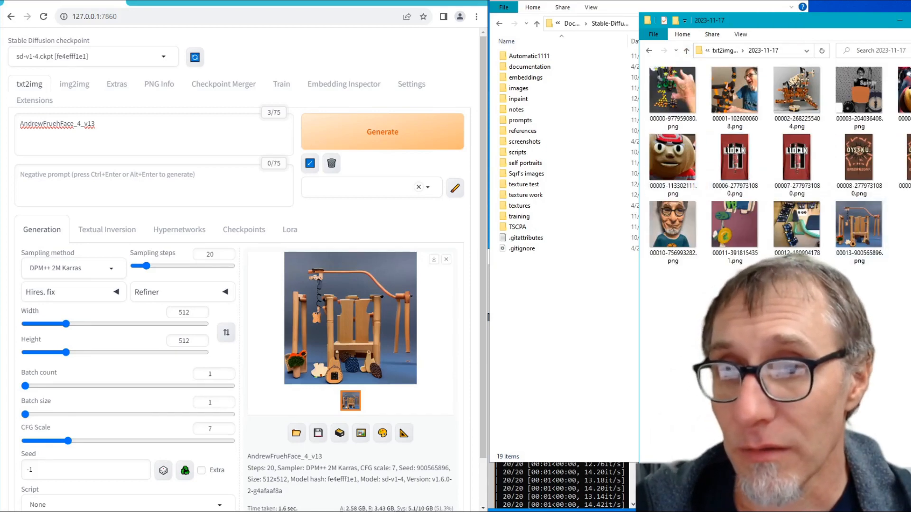
{"action": "key", "text": "ctrl+a"}
{"action": "key", "text": "Delete"}
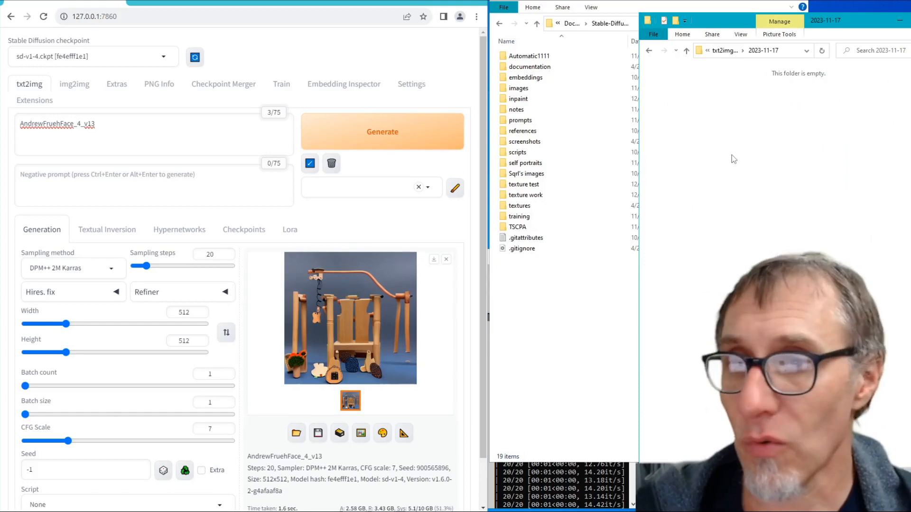
- Open the face folder ending in 4_v13 inside the self portraits folder and browse its images
{"action": "double_click", "coordinate": [541, 164]}
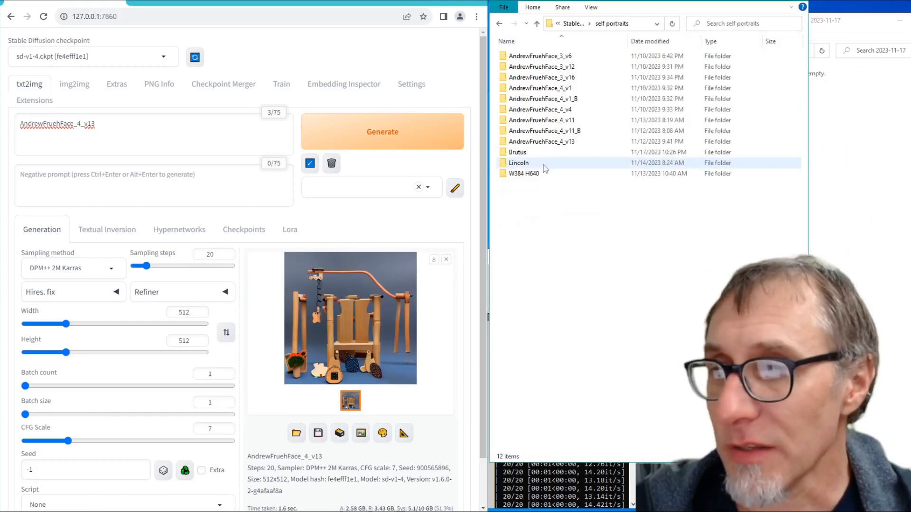
{"action": "double_click", "coordinate": [556, 142]}
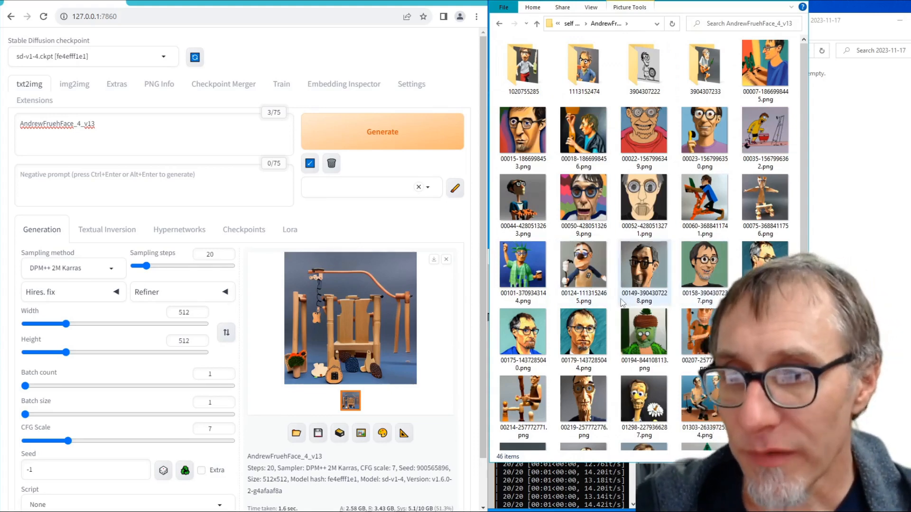
{"action": "scroll", "coordinate": [636, 360], "scroll_direction": "down", "scroll_amount": 5}
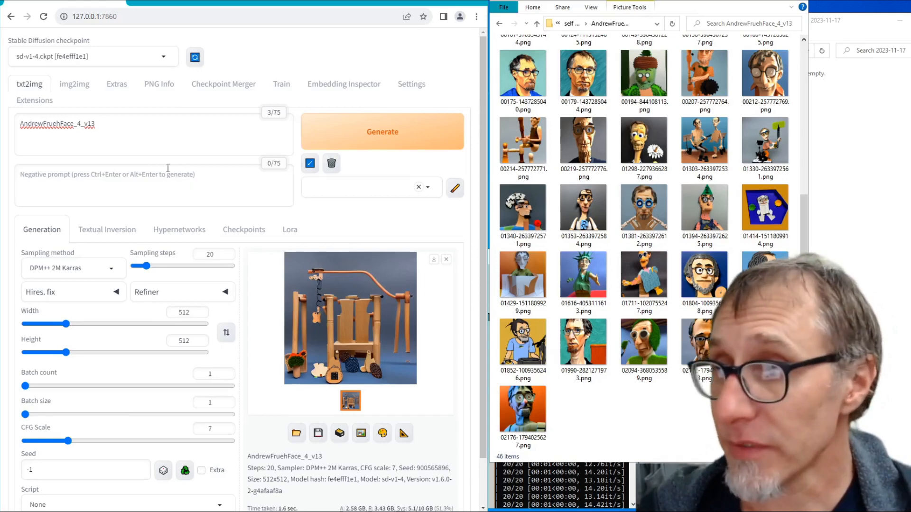
- Load the side-profile cartoon portrait with the blue background into PNG Info and read its generation parameters
{"action": "left_click", "coordinate": [158, 87]}
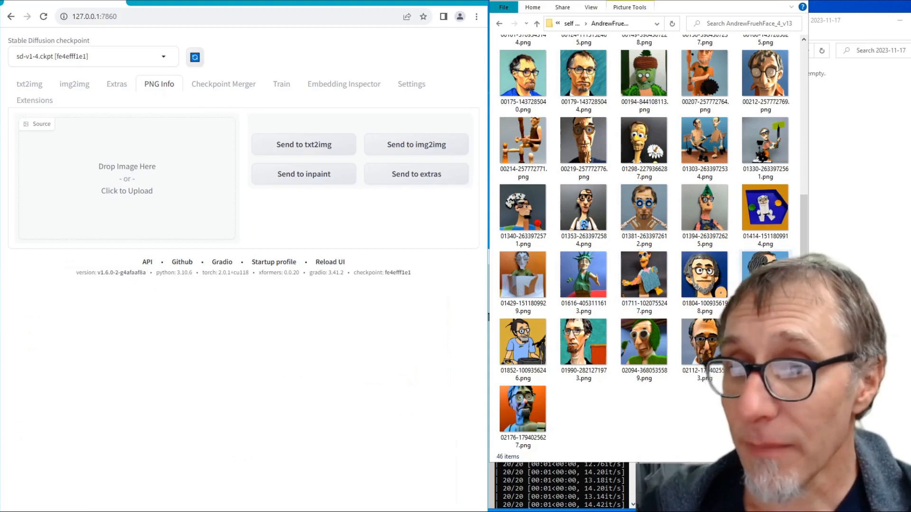
{"action": "left_click_drag", "start_coordinate": [765, 275], "coordinate": [149, 195]}
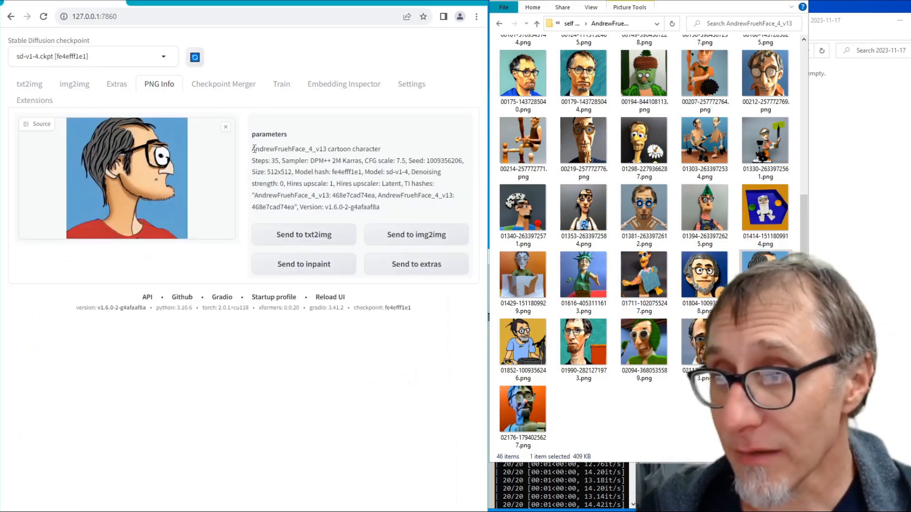
{"action": "left_click_drag", "start_coordinate": [253, 148], "coordinate": [379, 208]}
{"action": "left_click", "coordinate": [226, 119]}
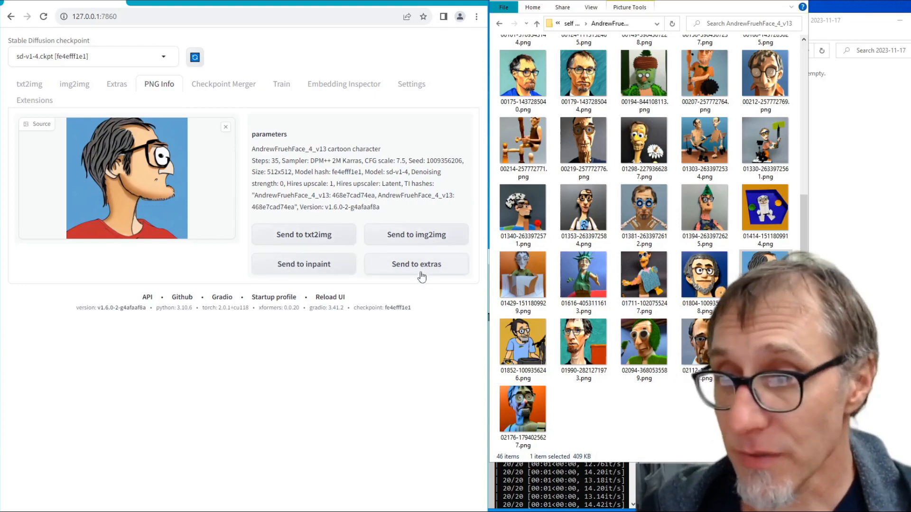
- Transfer the portrait and its parameters to img2img and generate an image from them
{"action": "left_click", "coordinate": [404, 238]}
{"action": "scroll", "coordinate": [286, 209], "scroll_direction": "down", "scroll_amount": 4}
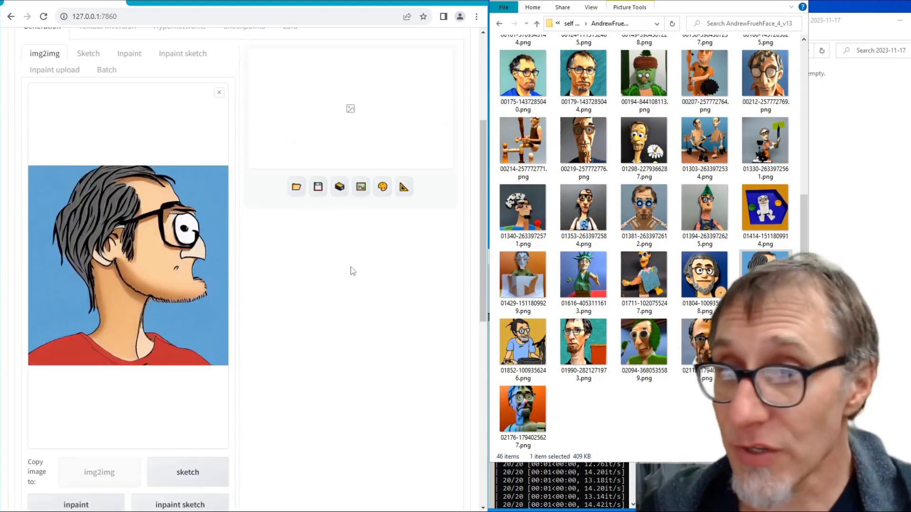
{"action": "left_click", "coordinate": [839, 256]}
{"action": "left_click", "coordinate": [420, 312]}
{"action": "scroll", "coordinate": [408, 308], "scroll_direction": "up", "scroll_amount": 4}
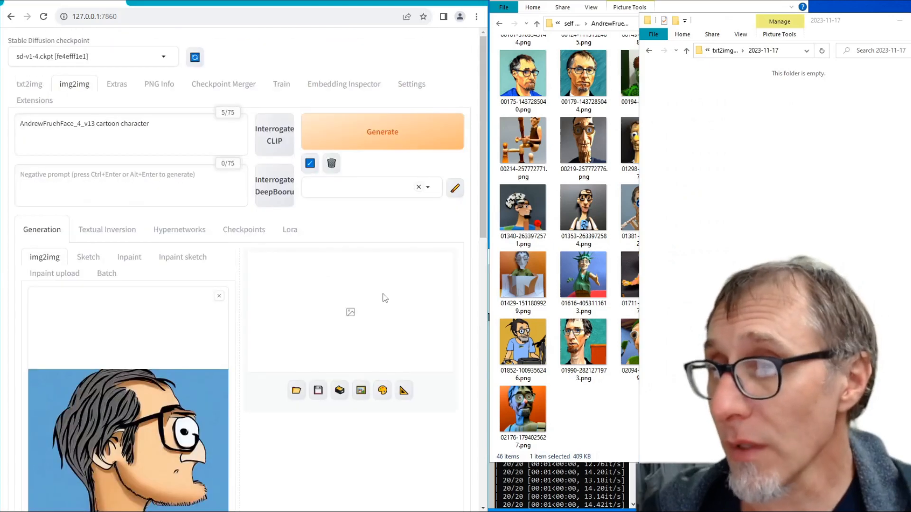
{"action": "left_click", "coordinate": [339, 135]}
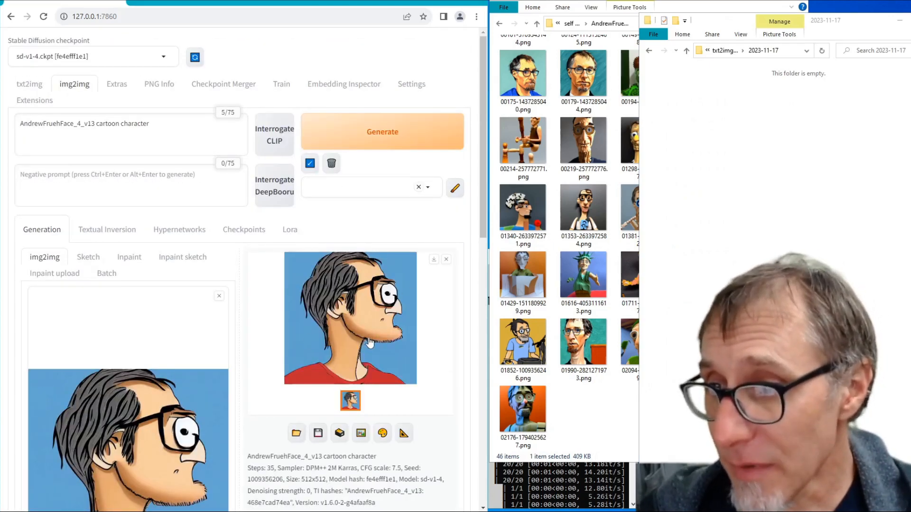
- Set the img2img denoising strength to 1 and generate the image twice with the original seed
{"action": "scroll", "coordinate": [364, 340], "scroll_direction": "down", "scroll_amount": 2}
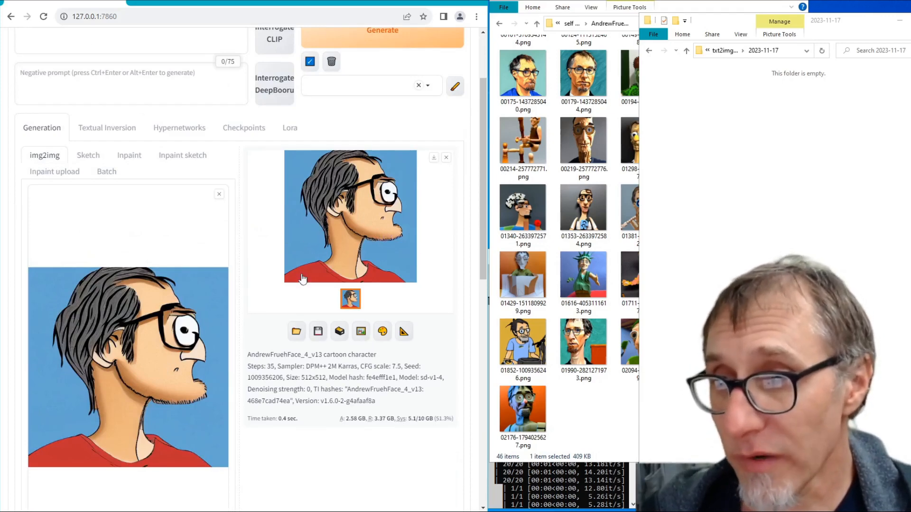
{"action": "scroll", "coordinate": [295, 296], "scroll_direction": "down", "scroll_amount": 2}
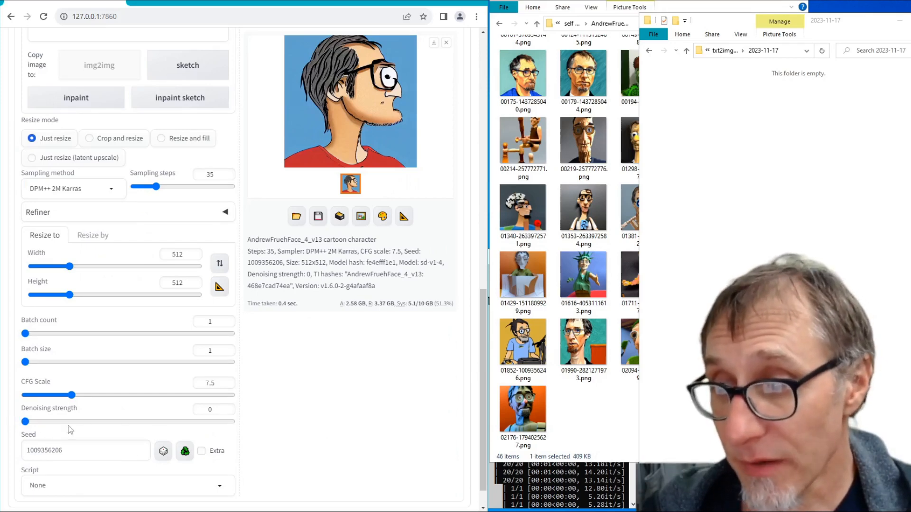
{"action": "scroll", "coordinate": [325, 421], "scroll_direction": "up", "scroll_amount": 4}
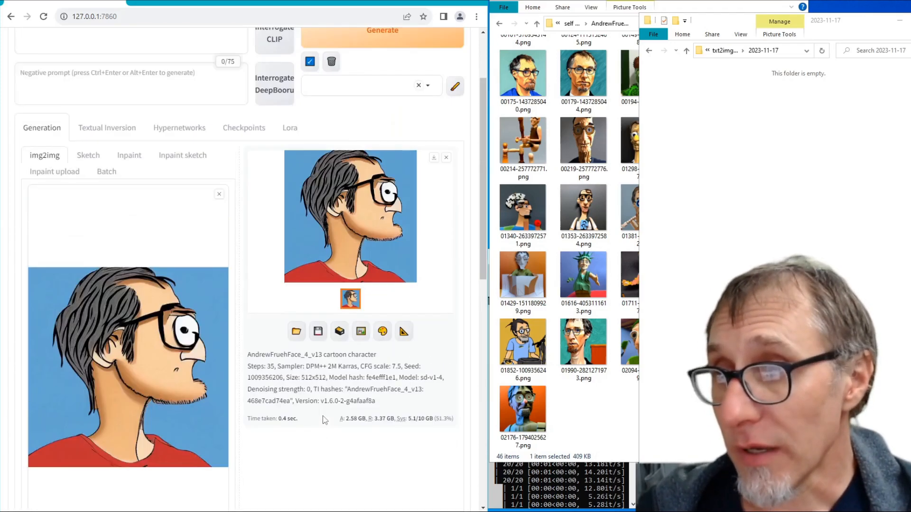
{"action": "scroll", "coordinate": [272, 339], "scroll_direction": "down", "scroll_amount": 4}
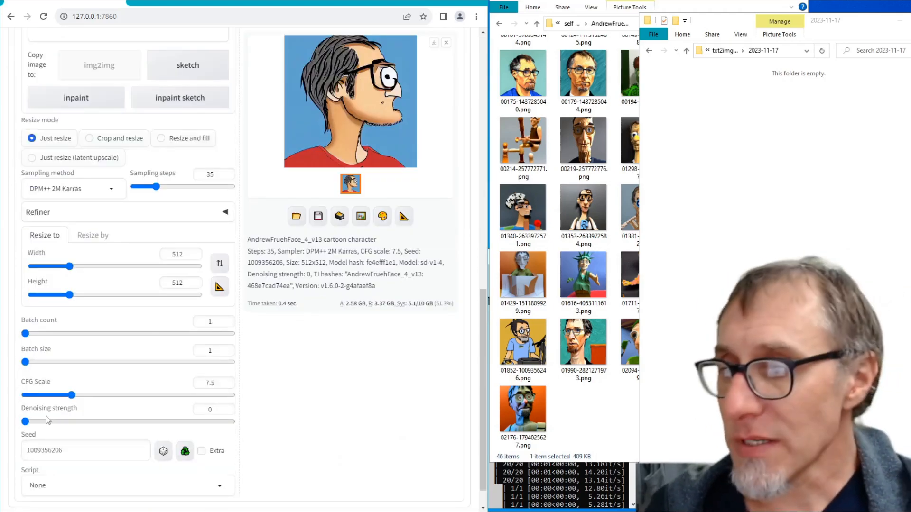
{"action": "left_click_drag", "start_coordinate": [25, 423], "coordinate": [355, 414]}
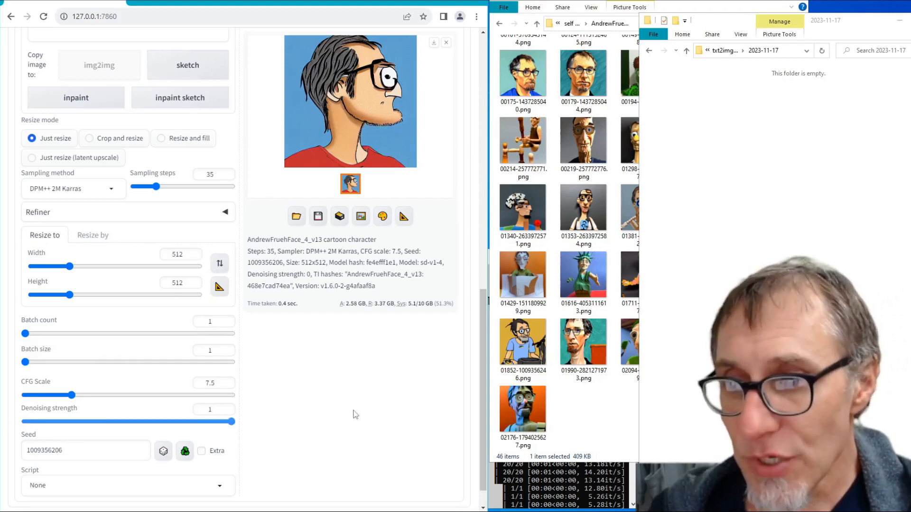
{"action": "scroll", "coordinate": [371, 403], "scroll_direction": "up", "scroll_amount": 5}
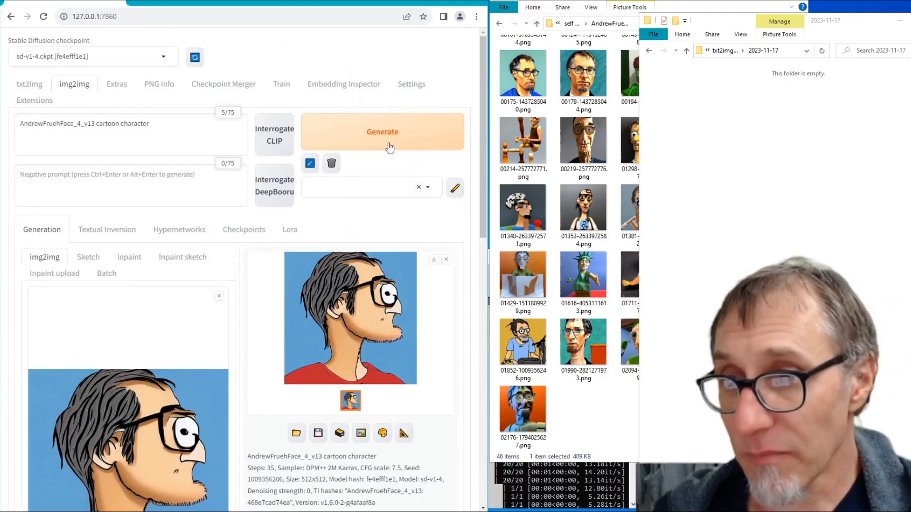
{"action": "left_click", "coordinate": [387, 134]}
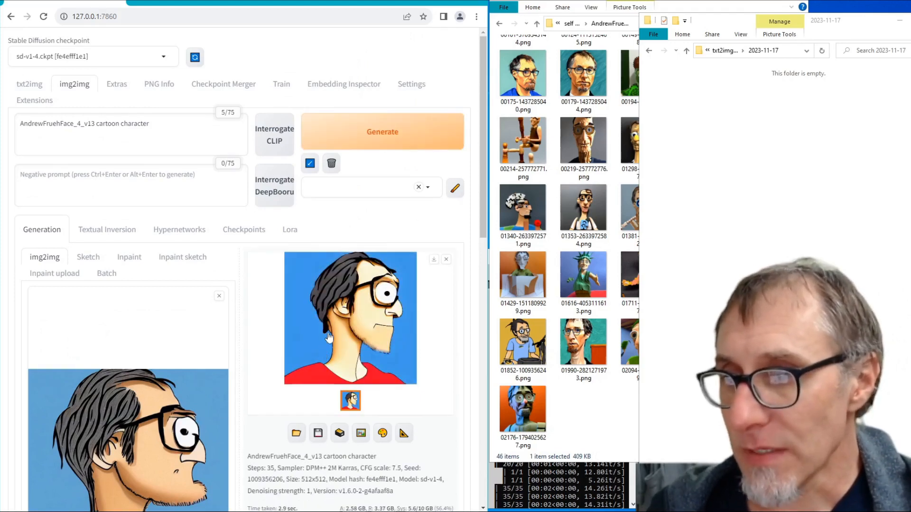
{"action": "left_click", "coordinate": [345, 138]}
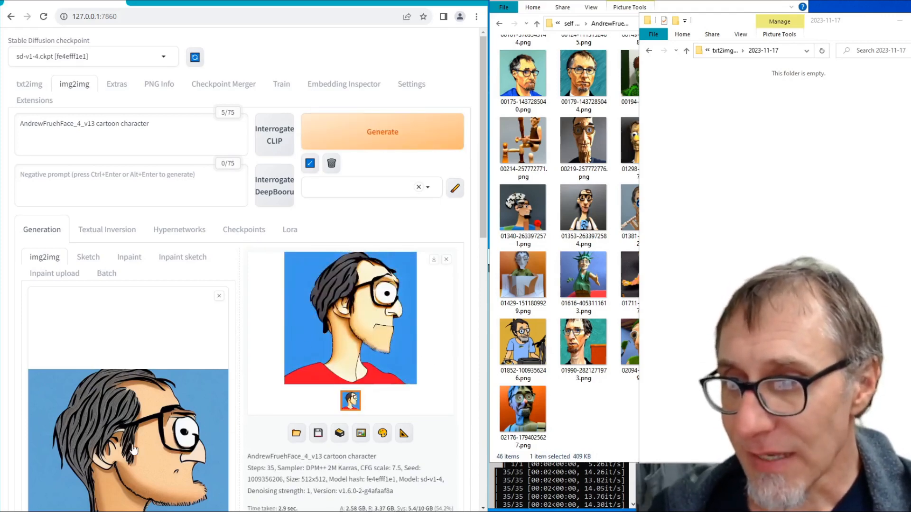
- Set the seed to random (-1) and generate a new img2img image
{"action": "scroll", "coordinate": [301, 359], "scroll_direction": "down", "scroll_amount": 10}
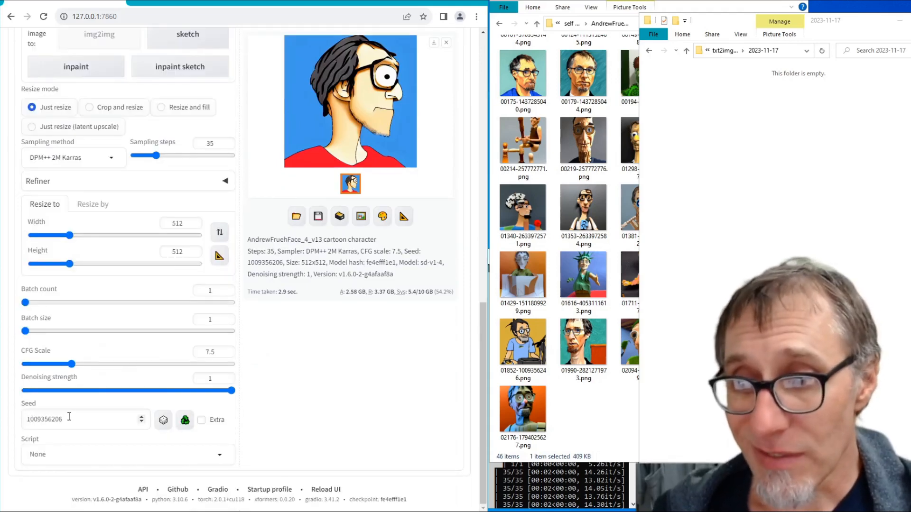
{"action": "scroll", "coordinate": [254, 289], "scroll_direction": "up", "scroll_amount": 5}
{"action": "scroll", "coordinate": [266, 289], "scroll_direction": "down", "scroll_amount": 5}
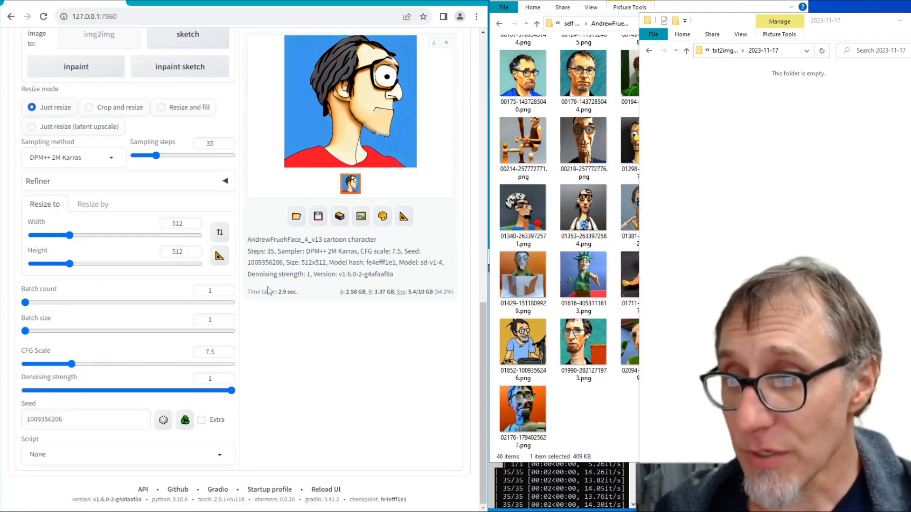
{"action": "left_click", "coordinate": [163, 422]}
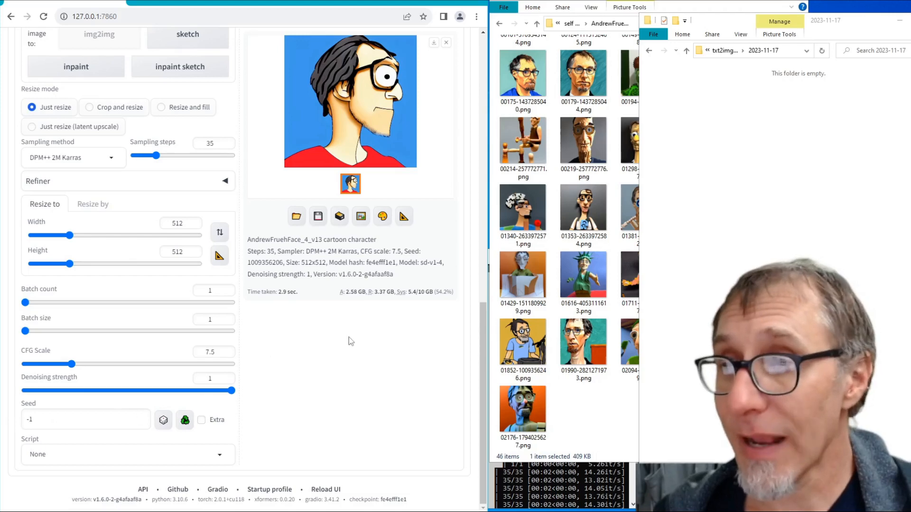
{"action": "scroll", "coordinate": [350, 341], "scroll_direction": "up", "scroll_amount": 5}
{"action": "left_click", "coordinate": [417, 66]}
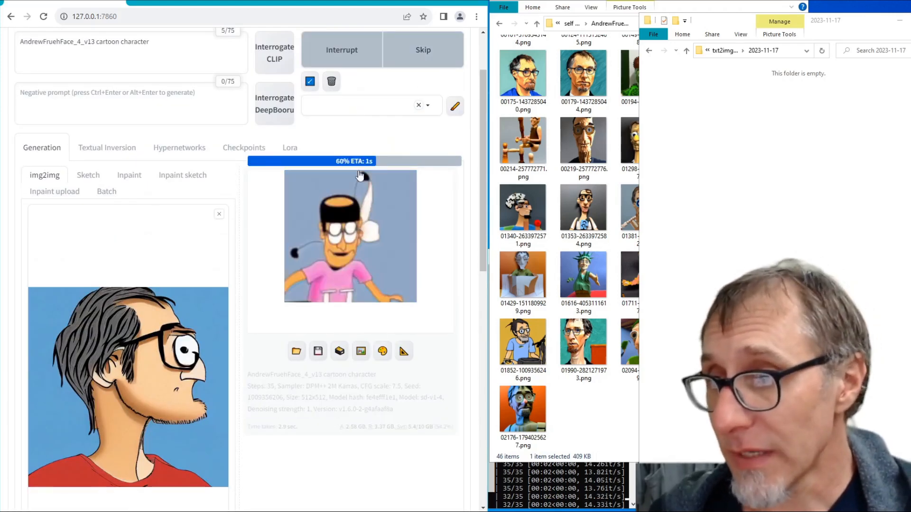
{"action": "scroll", "coordinate": [313, 345], "scroll_direction": "down", "scroll_amount": 3}
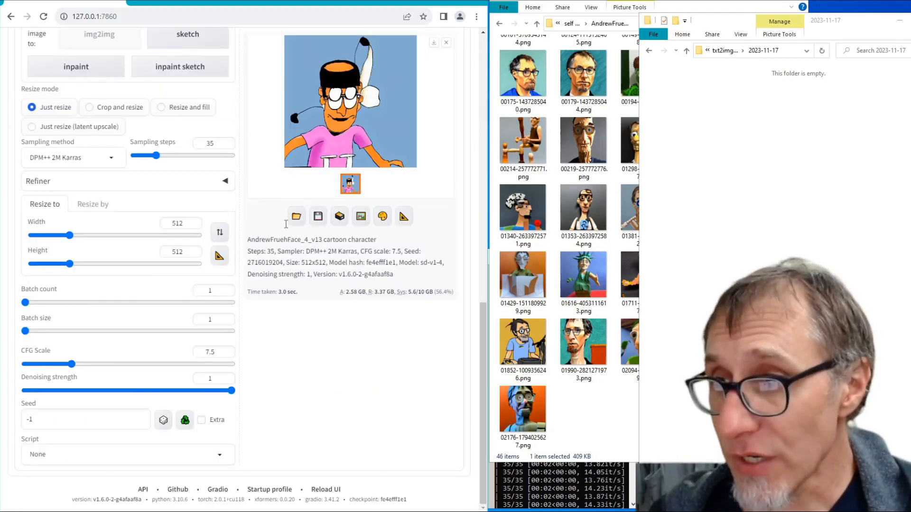
- Set the img2img denoising strength to 0.5 and generate an image with a random seed
{"action": "left_click_drag", "start_coordinate": [232, 391], "coordinate": [128, 390]}
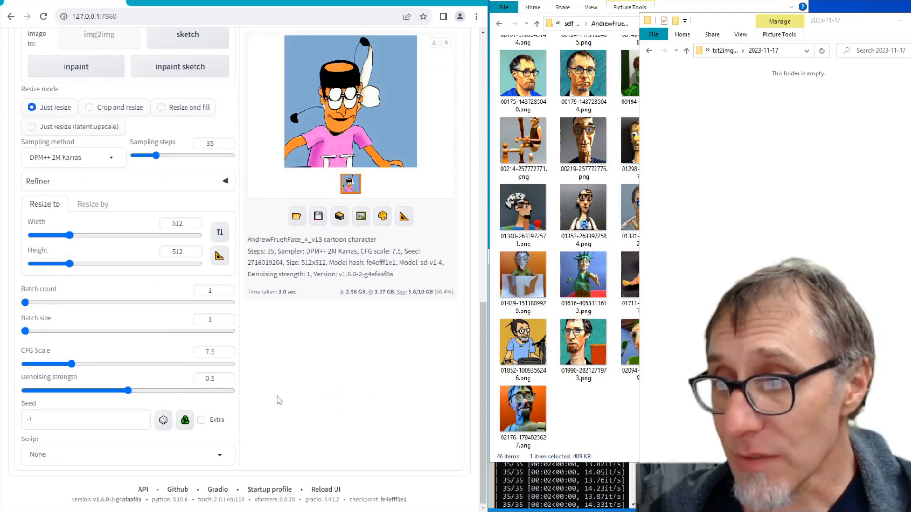
{"action": "scroll", "coordinate": [279, 396], "scroll_direction": "up", "scroll_amount": 5}
{"action": "left_click", "coordinate": [374, 147]}
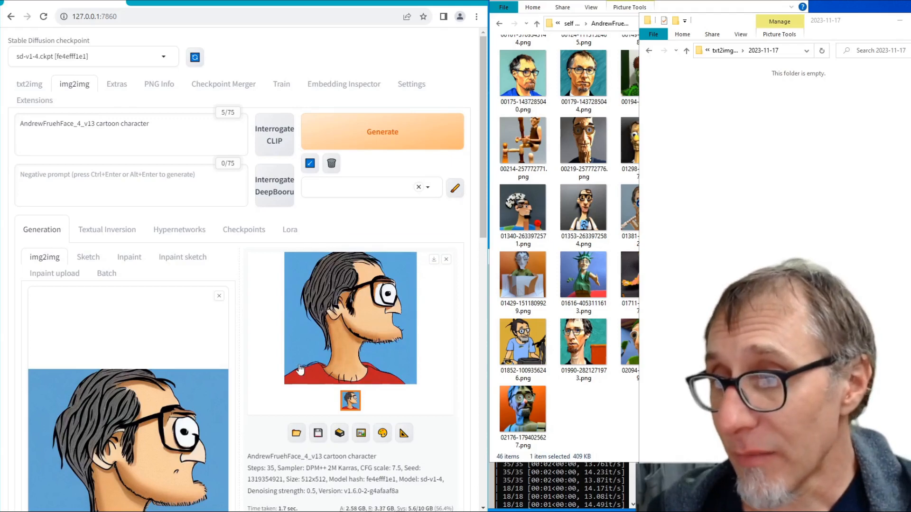
- Generate five more random-seed variations of the cartoon portrait at denoising strength 0.5
{"action": "scroll", "coordinate": [255, 414], "scroll_direction": "down", "scroll_amount": 1}
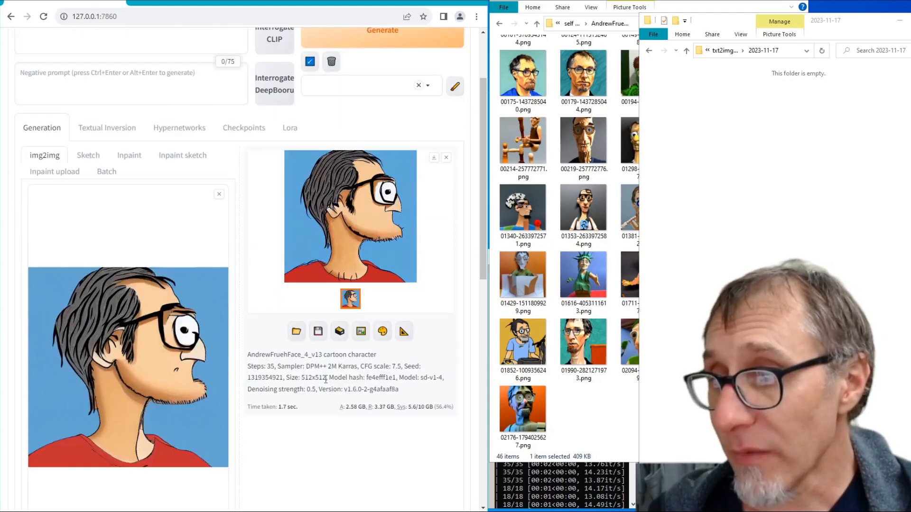
{"action": "left_click", "coordinate": [396, 66]}
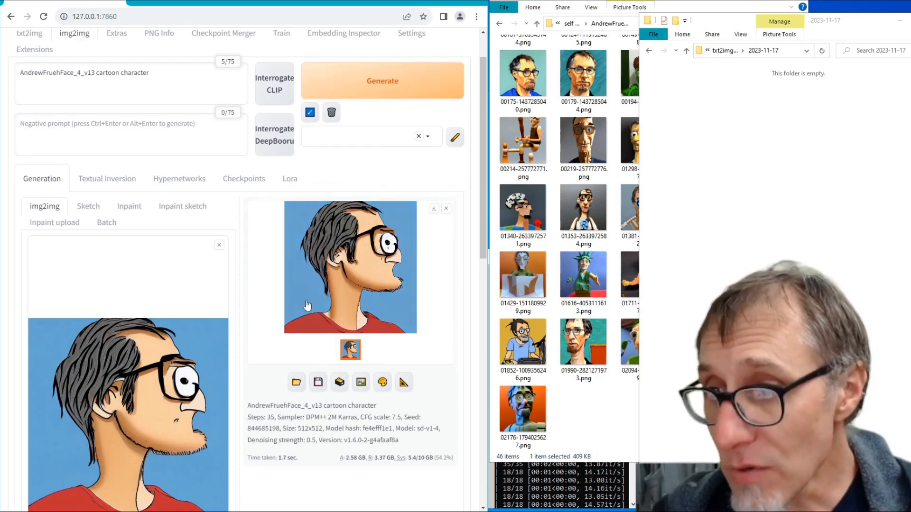
{"action": "left_click", "coordinate": [383, 85]}
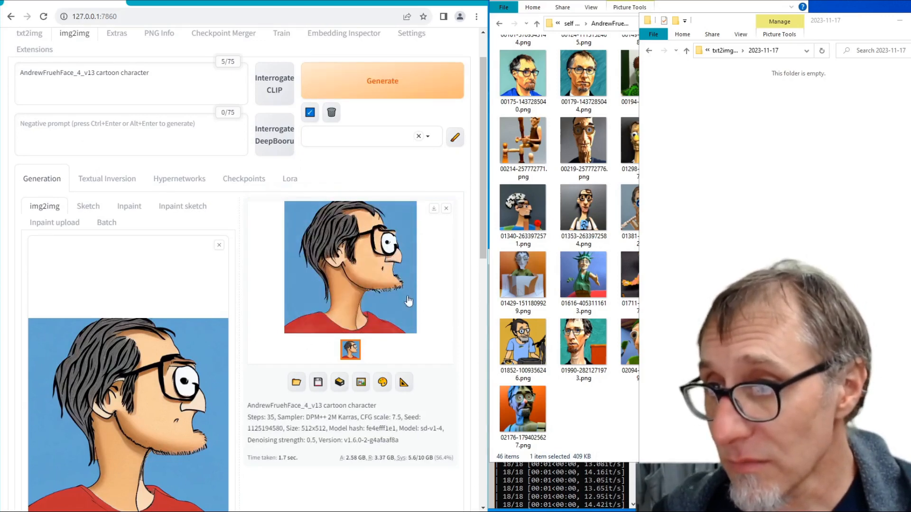
{"action": "left_click", "coordinate": [384, 95]}
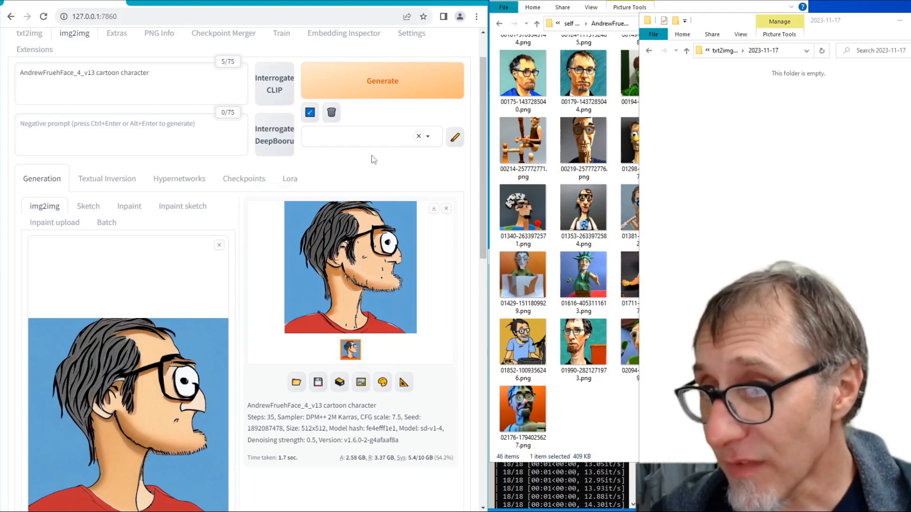
{"action": "left_click", "coordinate": [372, 81]}
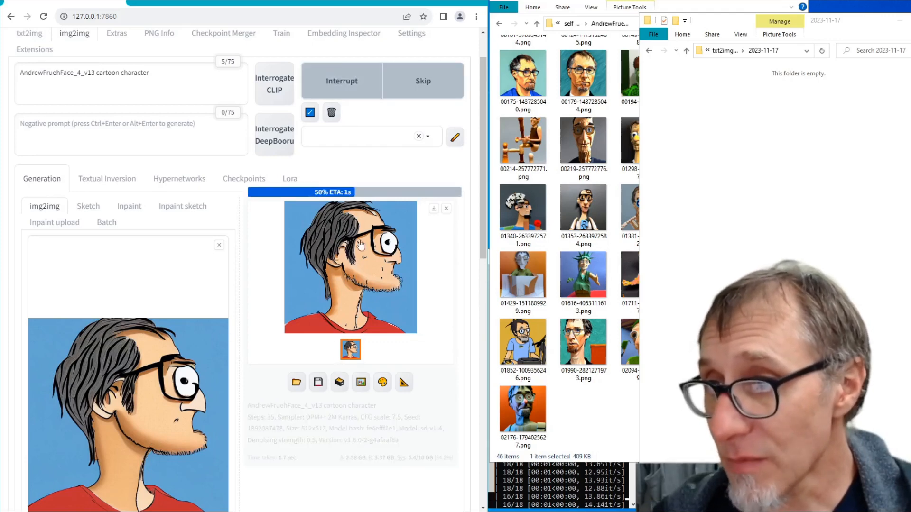
{"action": "left_click", "coordinate": [372, 81]}
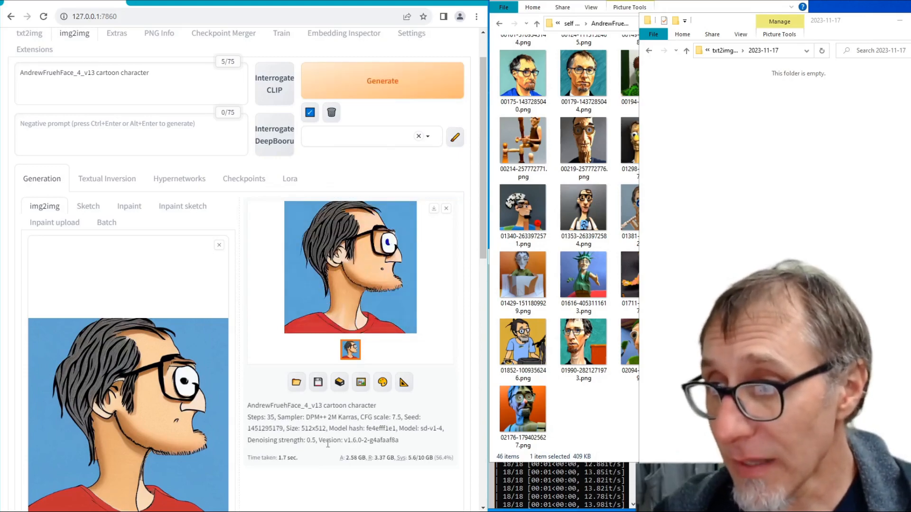
- Set the denoising strength to 0.6 and generate an image from the portrait
{"action": "scroll", "coordinate": [324, 437], "scroll_direction": "down", "scroll_amount": 8}
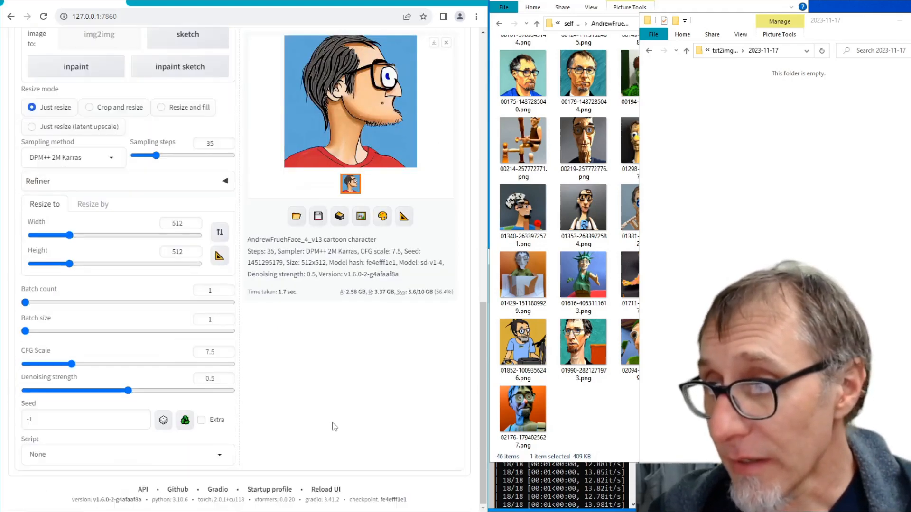
{"action": "left_click_drag", "start_coordinate": [127, 392], "coordinate": [149, 391]}
{"action": "scroll", "coordinate": [339, 387], "scroll_direction": "up", "scroll_amount": 7}
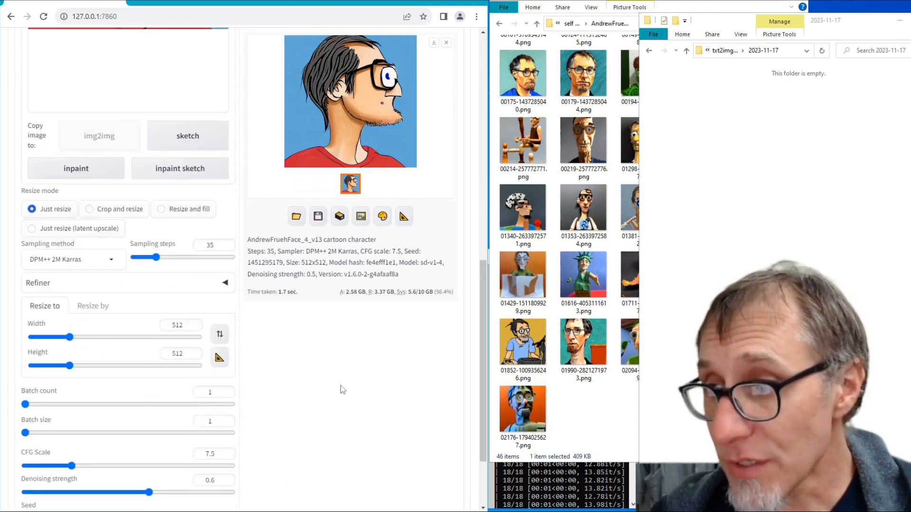
{"action": "scroll", "coordinate": [342, 385], "scroll_direction": "down", "scroll_amount": 7}
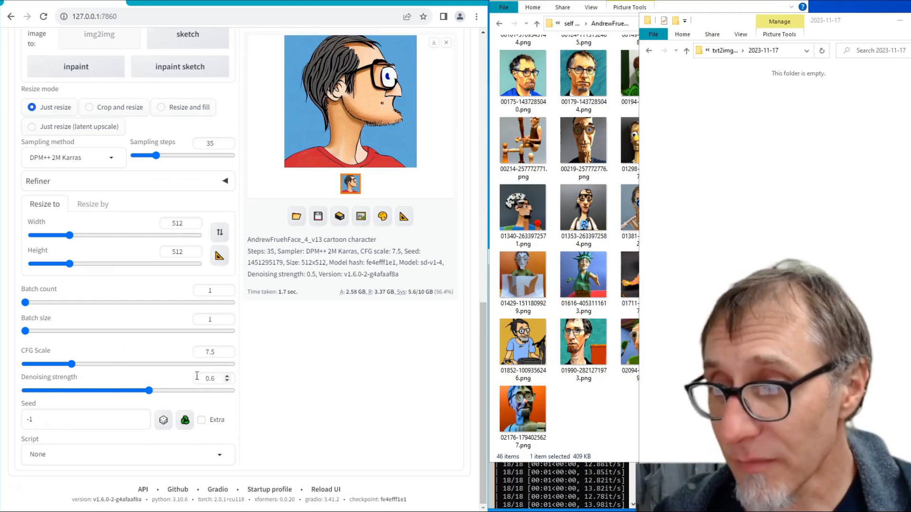
{"action": "scroll", "coordinate": [384, 352], "scroll_direction": "up", "scroll_amount": 4}
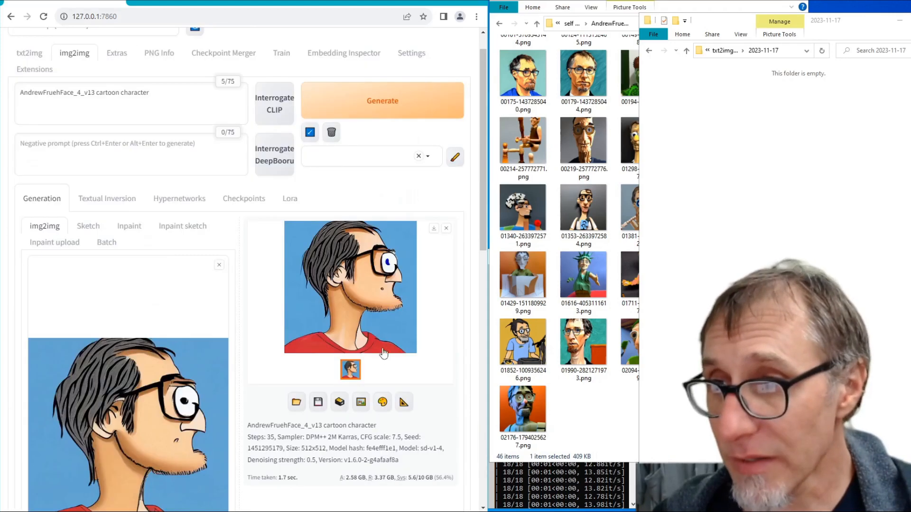
{"action": "left_click", "coordinate": [386, 111]}
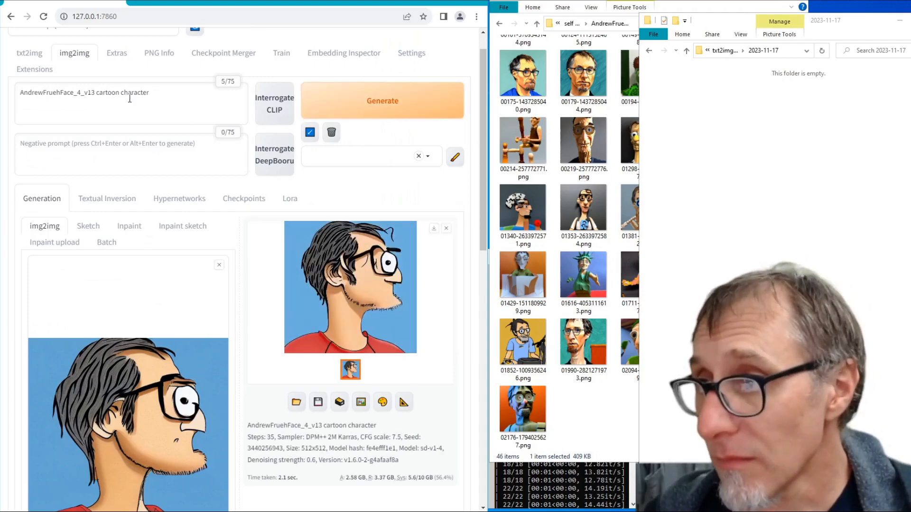
- Generate nine more random-seed variations of the portrait at denoising strength 0.6
{"action": "scroll", "coordinate": [201, 97], "scroll_direction": "down", "scroll_amount": 10}
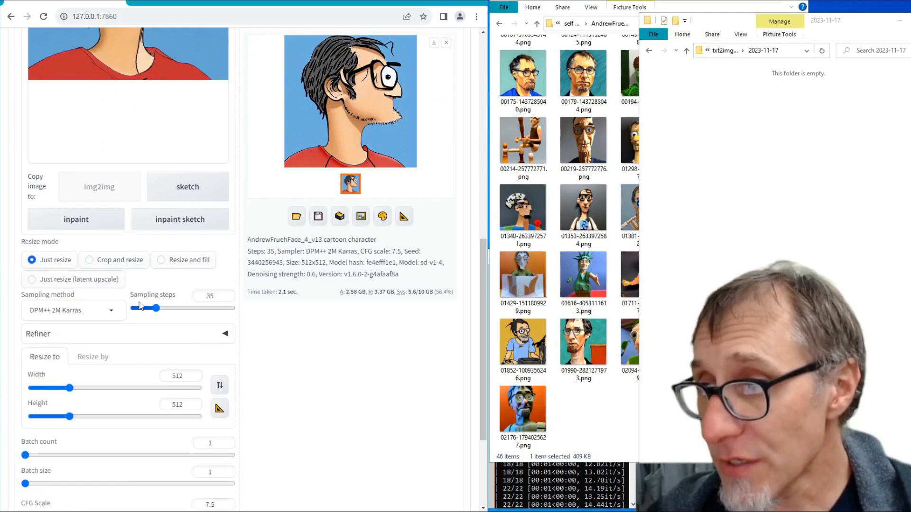
{"action": "scroll", "coordinate": [244, 455], "scroll_direction": "down", "scroll_amount": 2}
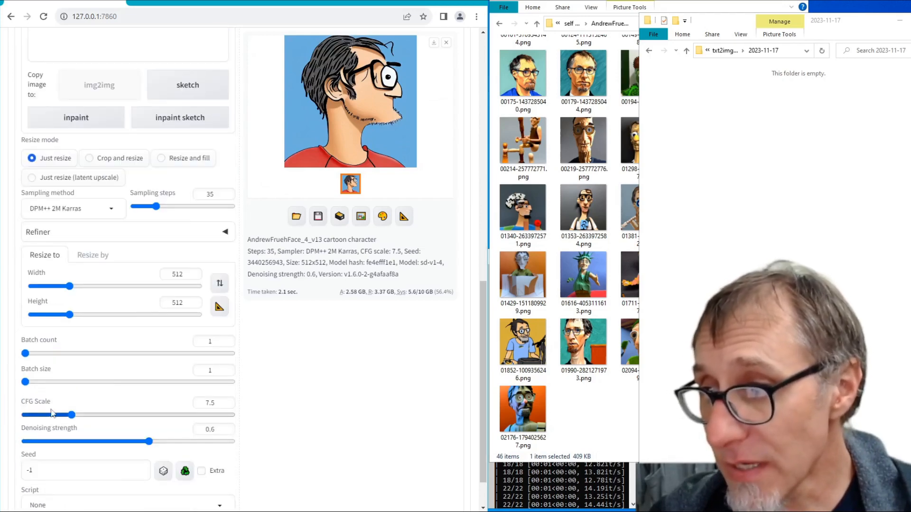
{"action": "scroll", "coordinate": [294, 407], "scroll_direction": "up", "scroll_amount": 12}
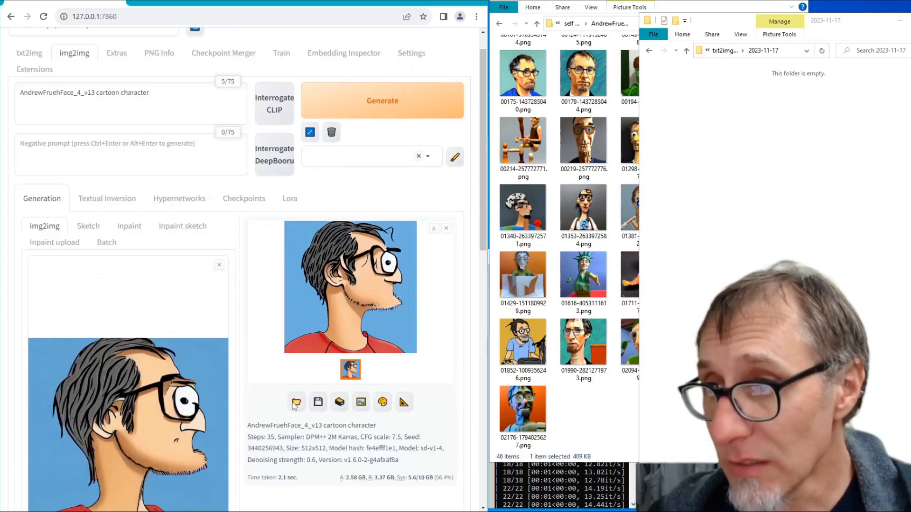
{"action": "left_click", "coordinate": [346, 111]}
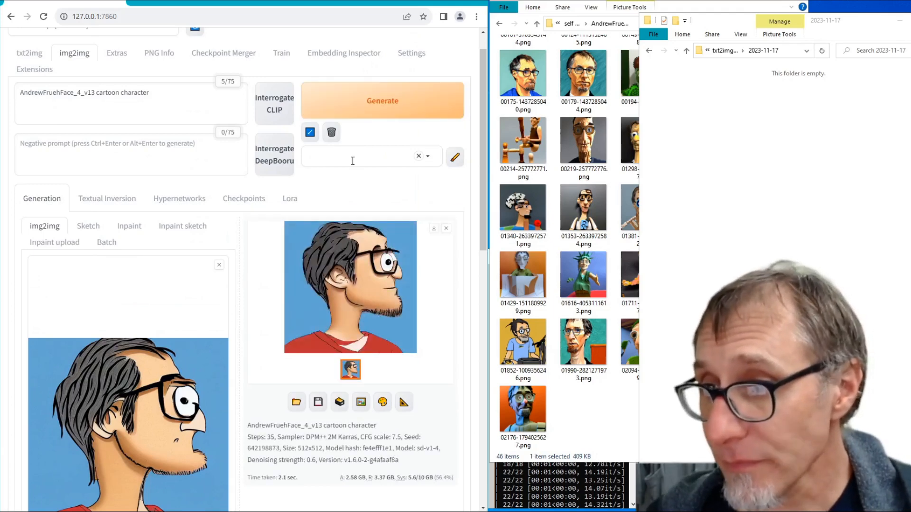
{"action": "left_click", "coordinate": [355, 116]}
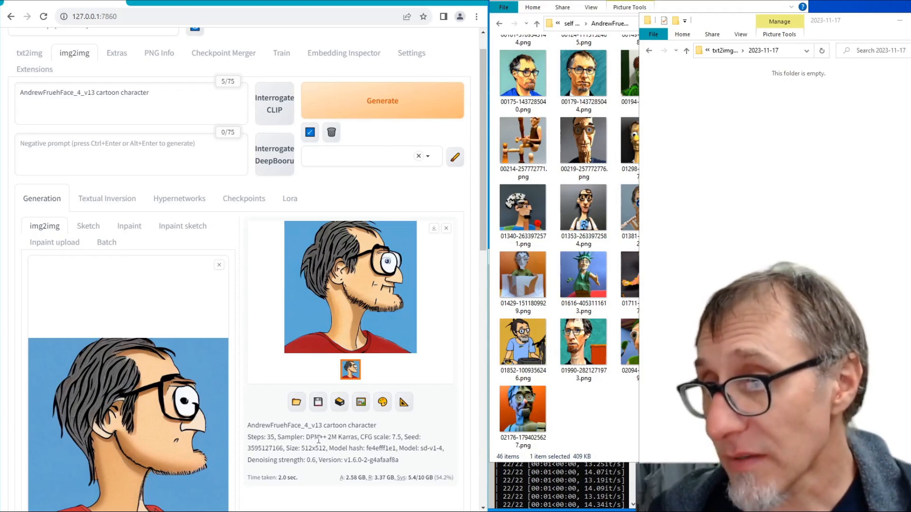
{"action": "left_click", "coordinate": [360, 114]}
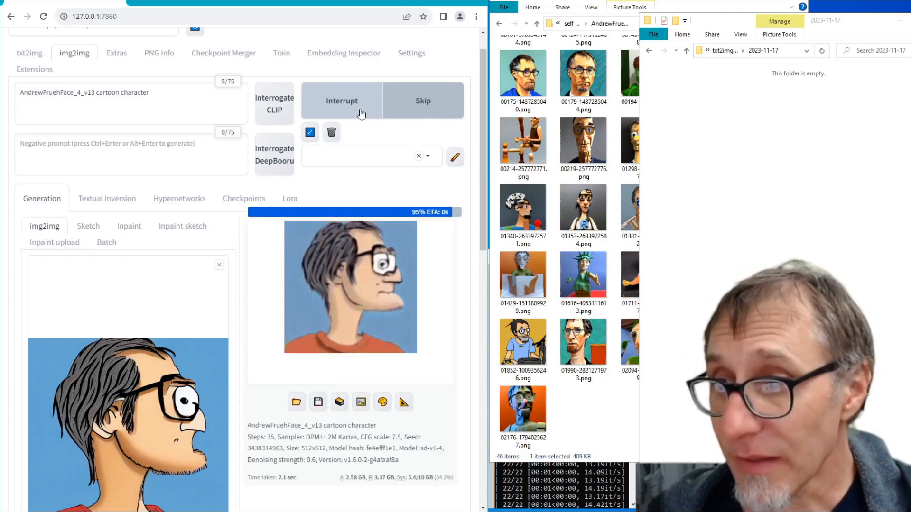
{"action": "left_click", "coordinate": [361, 115]}
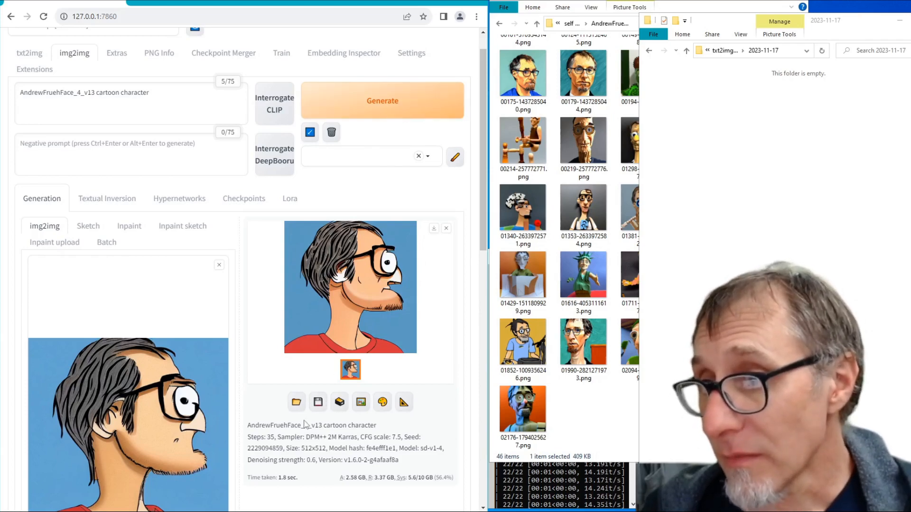
{"action": "left_click", "coordinate": [385, 100]}
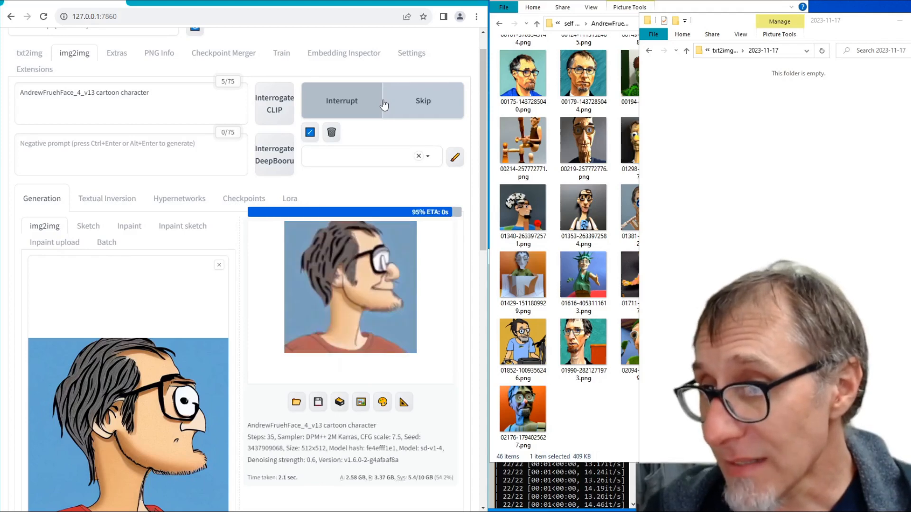
{"action": "left_click", "coordinate": [384, 104]}
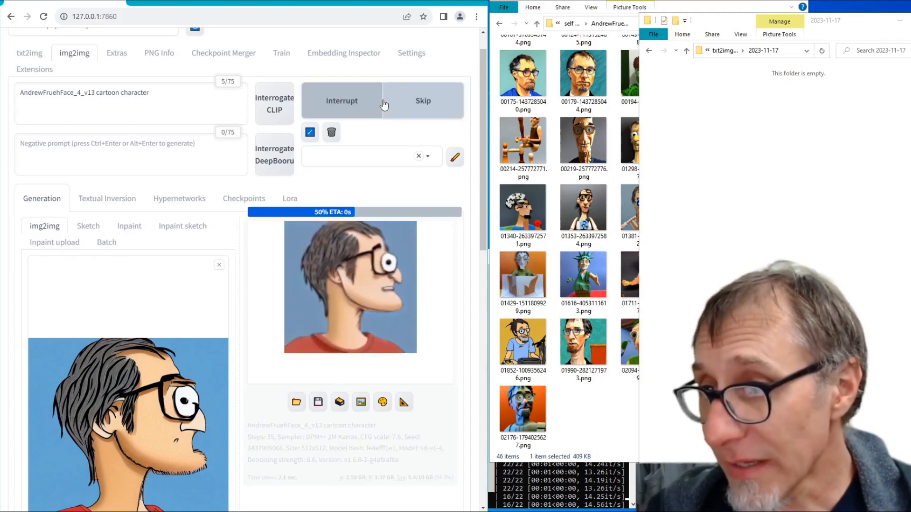
{"action": "left_click", "coordinate": [385, 104]}
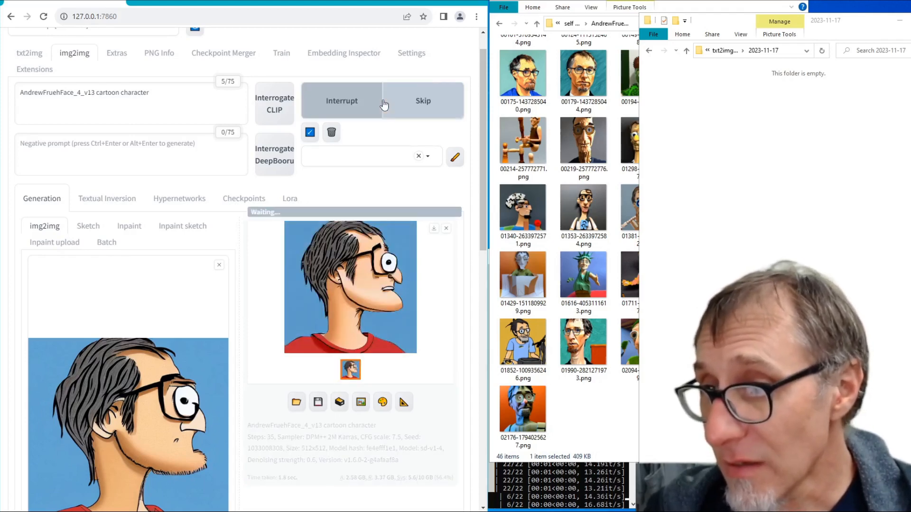
{"action": "left_click", "coordinate": [383, 103]}
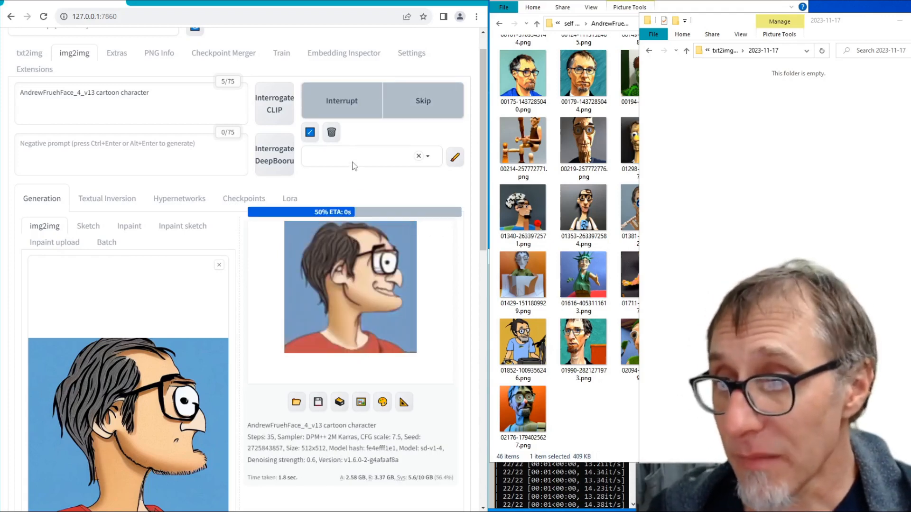
{"action": "left_click", "coordinate": [353, 121]}
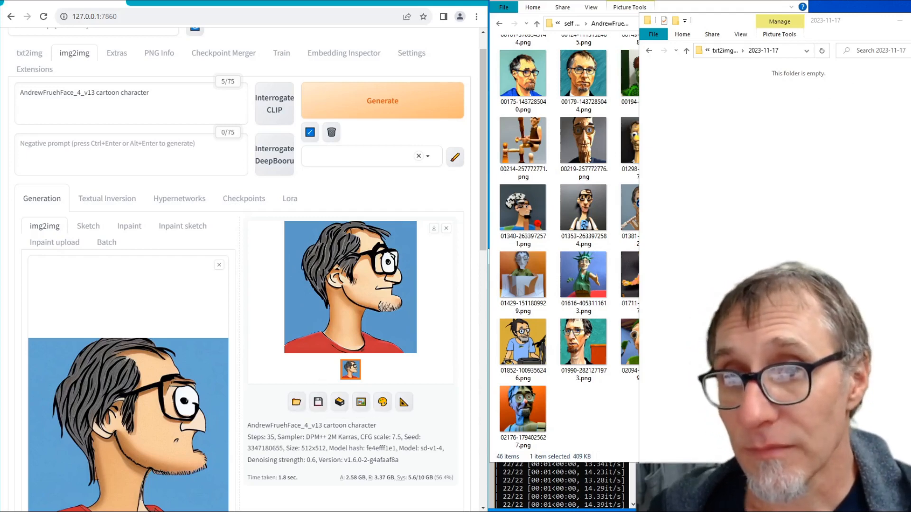
- Minimize the empty txt2img folder window and open the img2img output folder 2023-11-17
{"action": "left_click", "coordinate": [899, 21]}
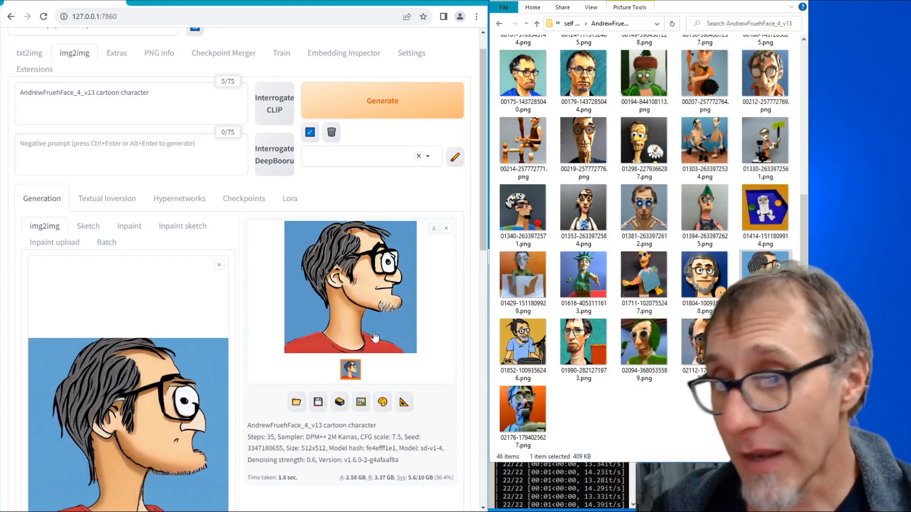
{"action": "left_click", "coordinate": [295, 407]}
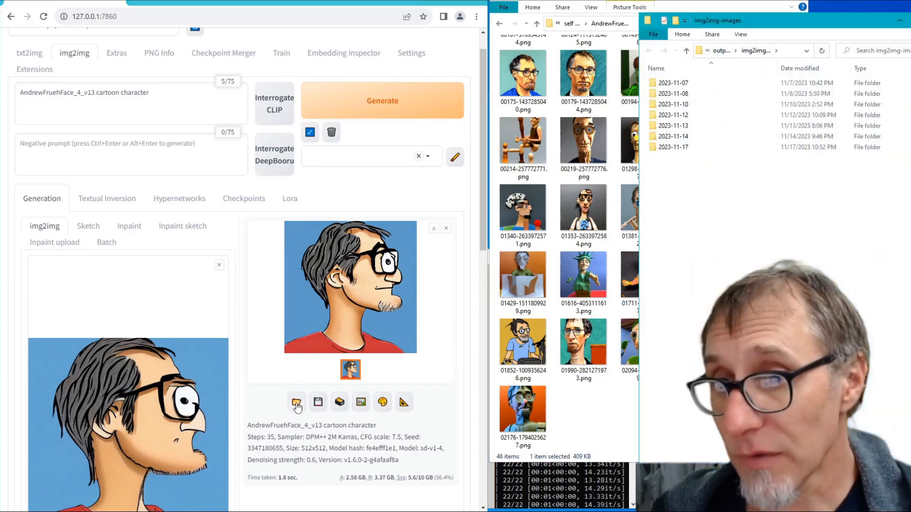
{"action": "double_click", "coordinate": [659, 147]}
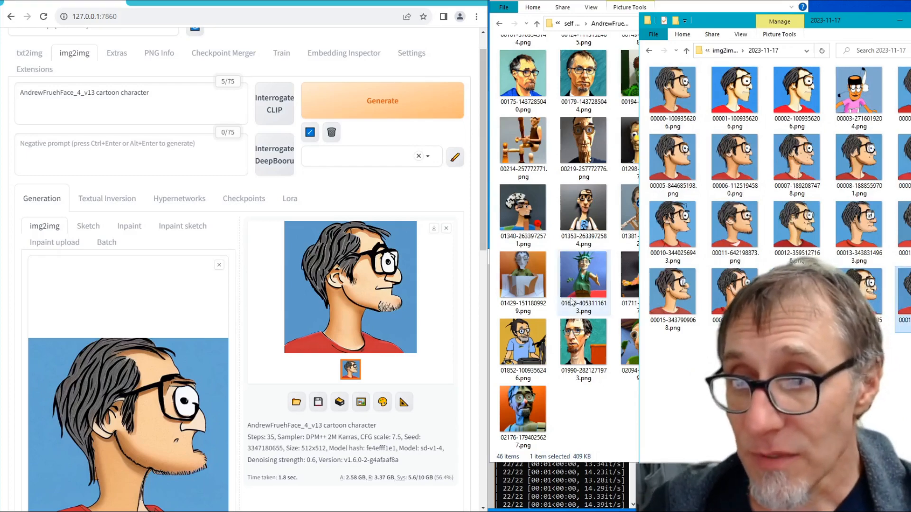
{"action": "left_click", "coordinate": [540, 287]}
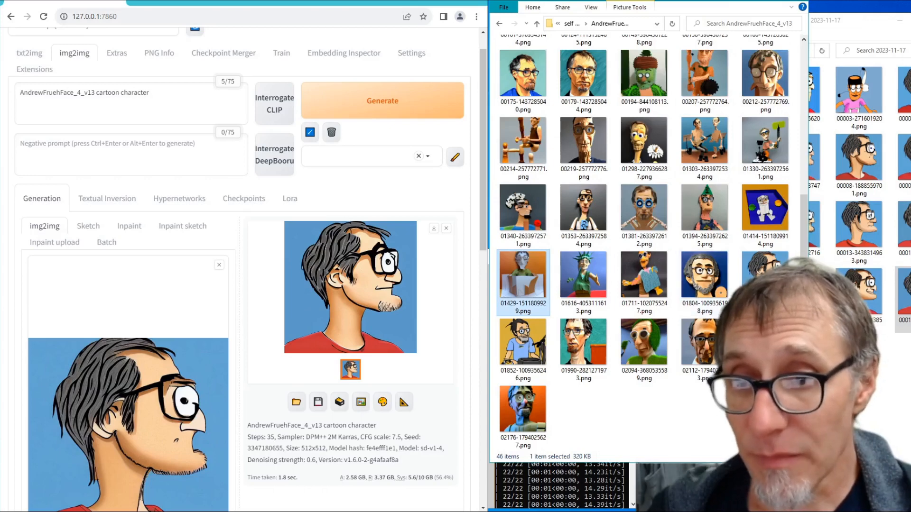
{"action": "left_click", "coordinate": [764, 275]}
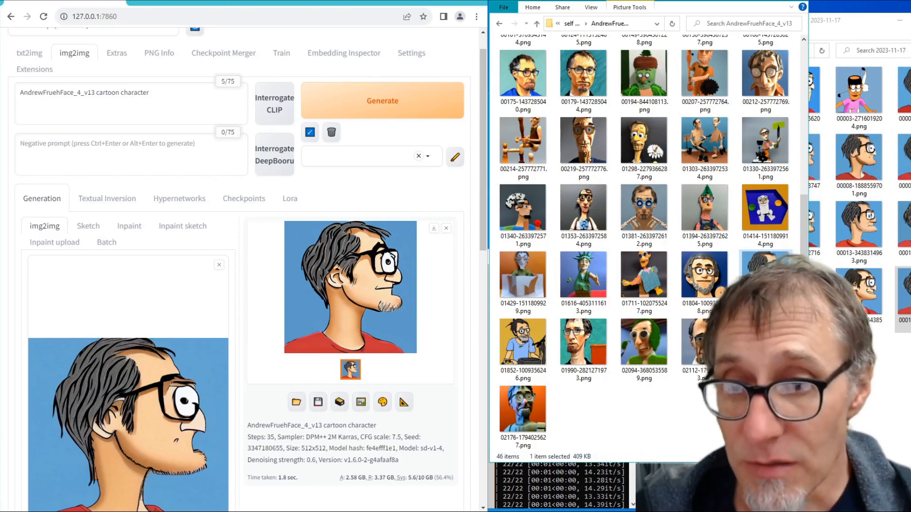
{"action": "right_click", "coordinate": [706, 409]}
{"action": "mouse_move", "coordinate": [729, 388]}
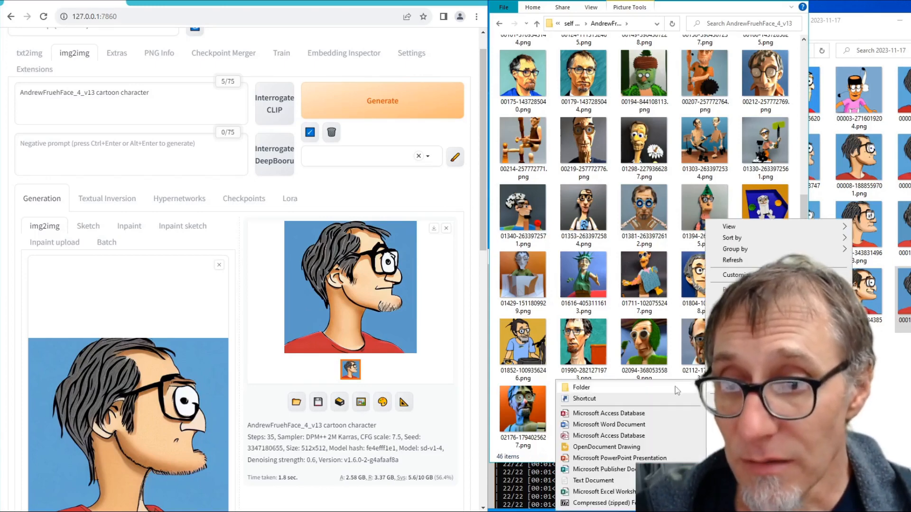
{"action": "left_click", "coordinate": [676, 389]}
{"action": "key", "text": "ctrl+v"}
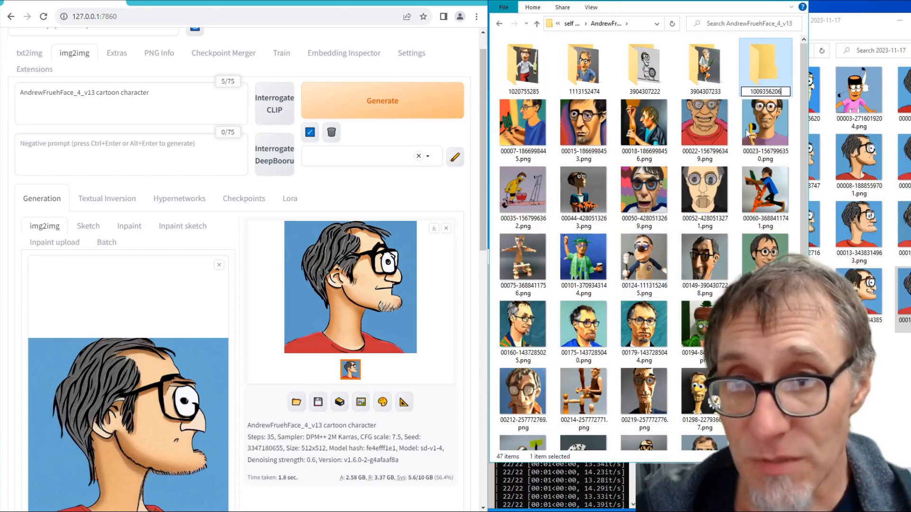
{"action": "key", "text": "Return"}
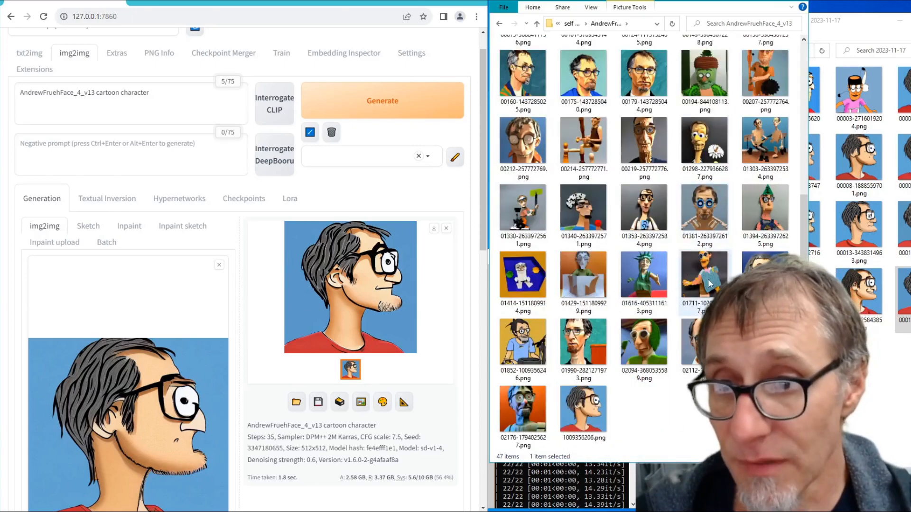
{"action": "left_click_drag", "start_coordinate": [583, 409], "coordinate": [524, 70]}
{"action": "double_click", "coordinate": [525, 70]}
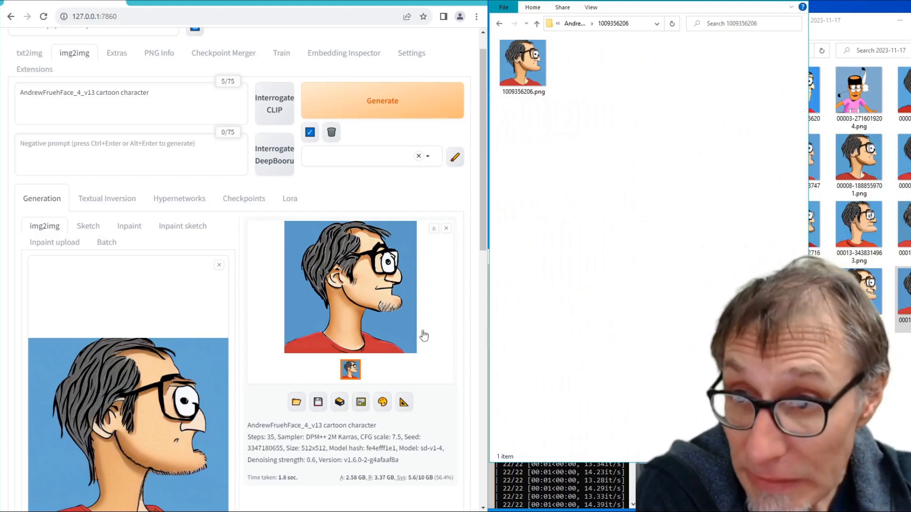
{"action": "right_click", "coordinate": [556, 164]}
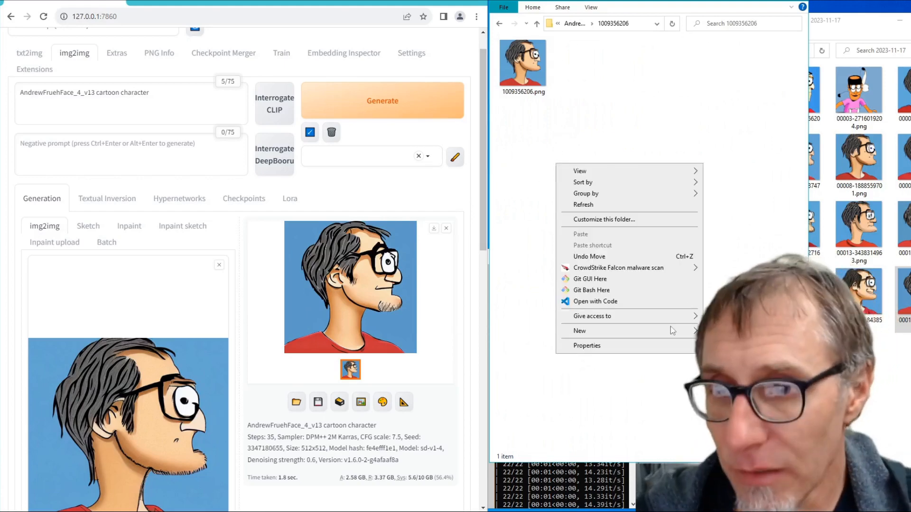
{"action": "right_click", "coordinate": [684, 136]}
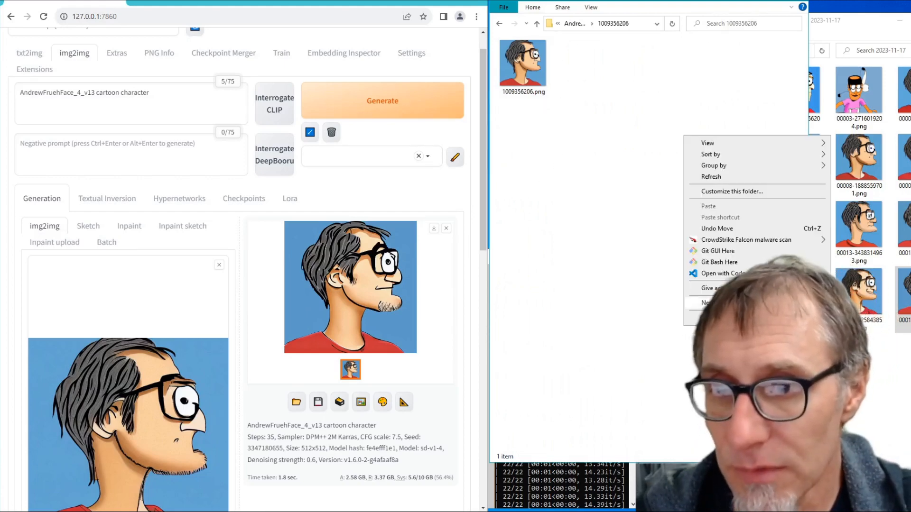
{"action": "left_click", "coordinate": [664, 303]}
{"action": "key", "text": "BackSpace"}
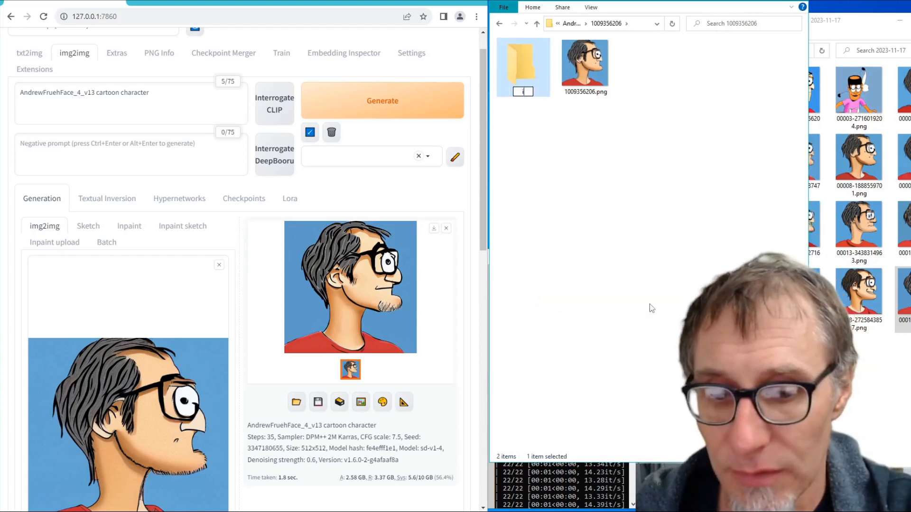
{"action": "type", "text": "img2img"}
{"action": "key", "text": "Return"}
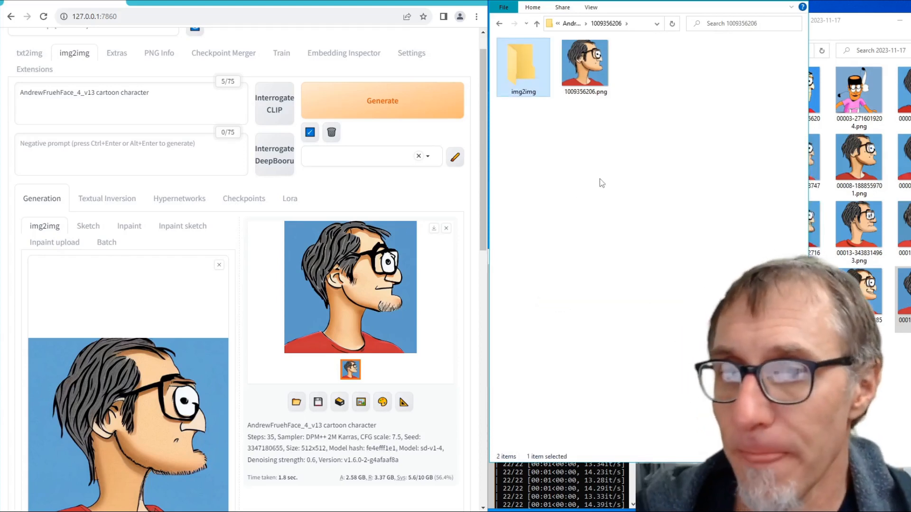
- Copy the generated portrait 00019-3347180655.png into the new img2img folder and open that folder
{"action": "left_click_drag", "start_coordinate": [584, 64], "coordinate": [541, 82]}
{"action": "left_click", "coordinate": [588, 76]}
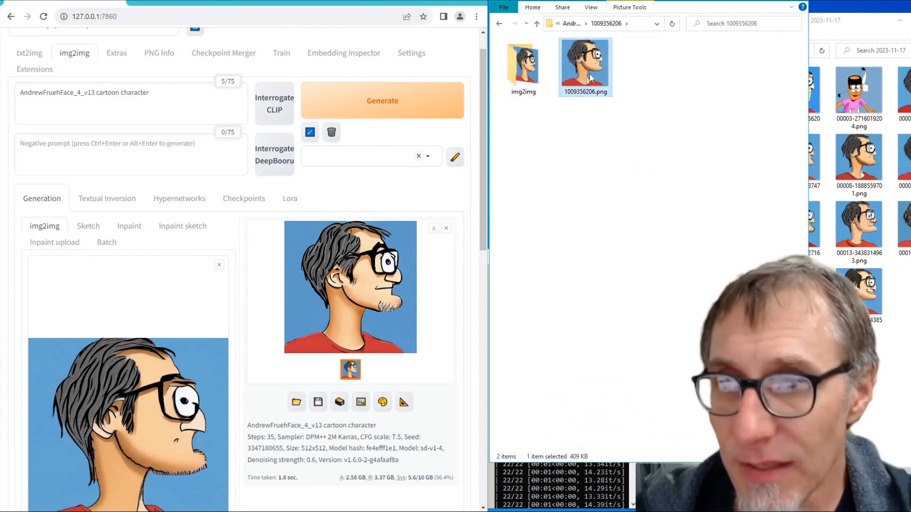
{"action": "double_click", "coordinate": [530, 81]}
- Load 00019-3347180655.png as the img2img source image and generate an image from it
{"action": "left_click", "coordinate": [529, 66]}
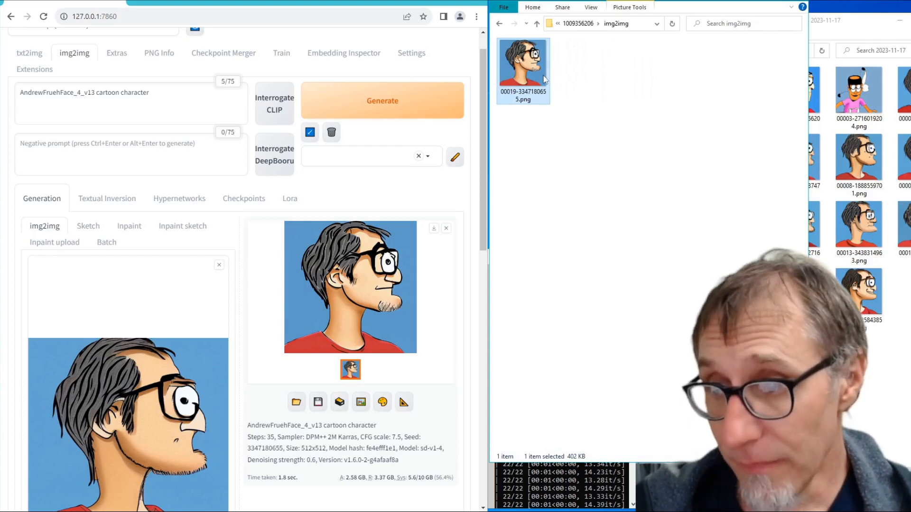
{"action": "left_click_drag", "start_coordinate": [544, 79], "coordinate": [183, 419]}
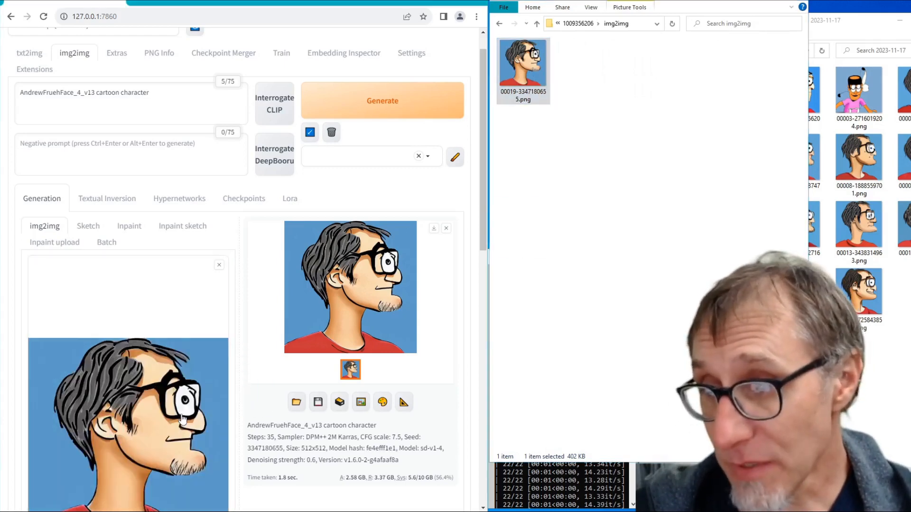
{"action": "left_click", "coordinate": [388, 106]}
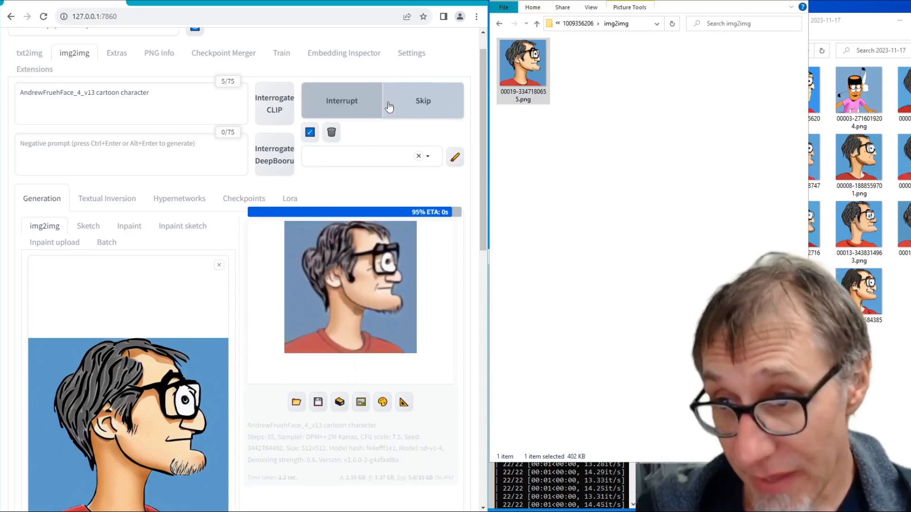
- Generate a further series of random-seed variations of the newly loaded source portrait at denoising strength 0.6
{"action": "left_click", "coordinate": [389, 107]}
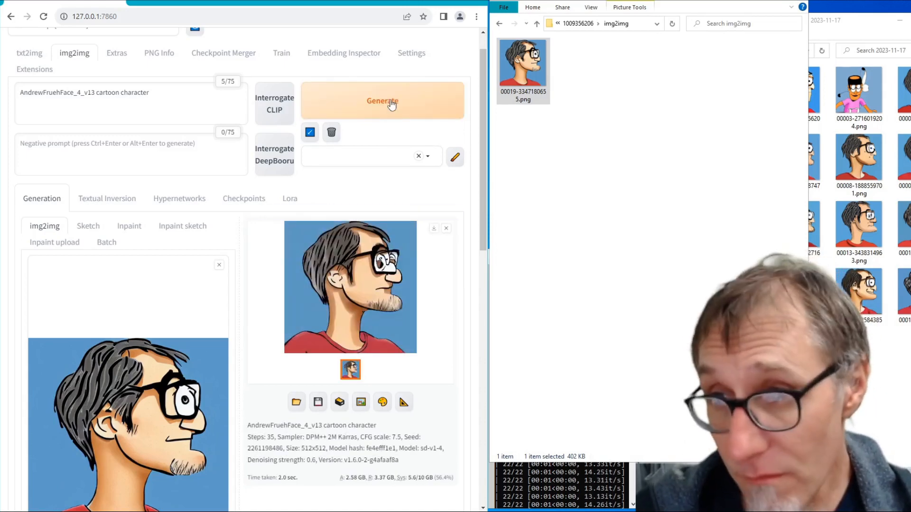
{"action": "left_click", "coordinate": [392, 105]}
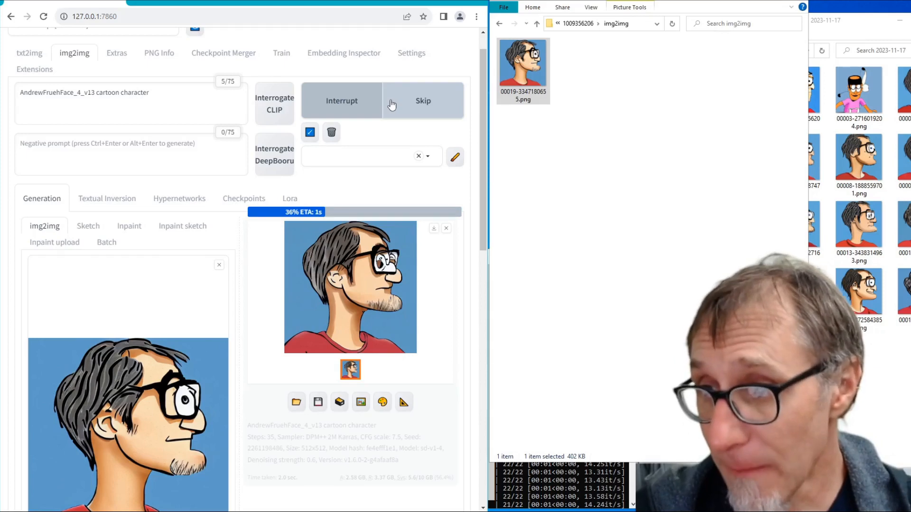
{"action": "left_click", "coordinate": [388, 110]}
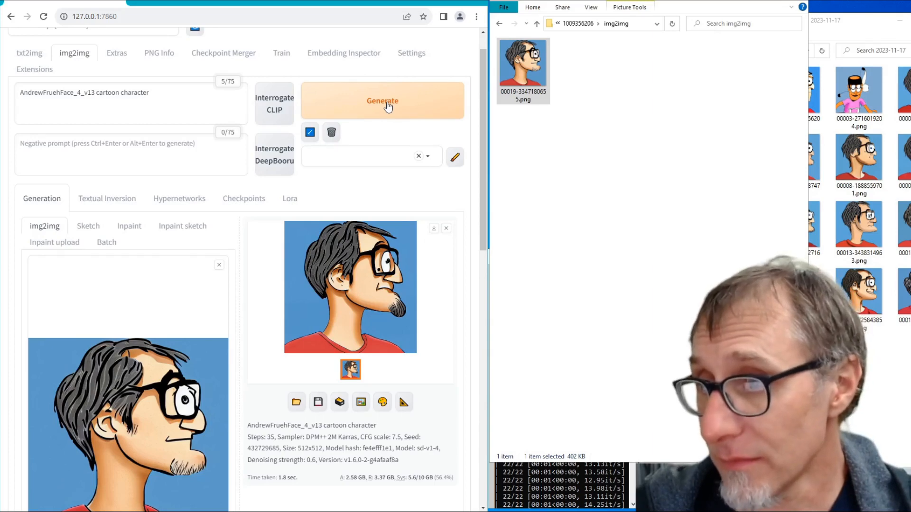
{"action": "left_click", "coordinate": [388, 107]}
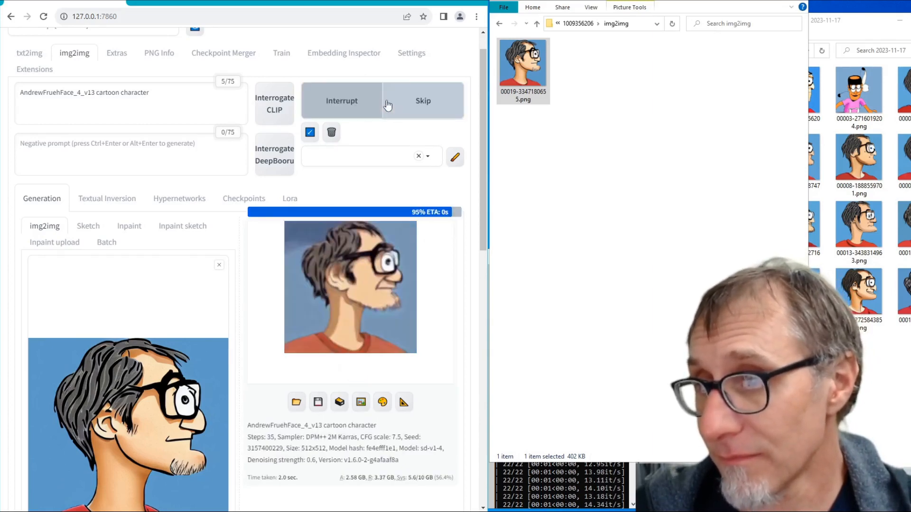
{"action": "left_click", "coordinate": [388, 106]}
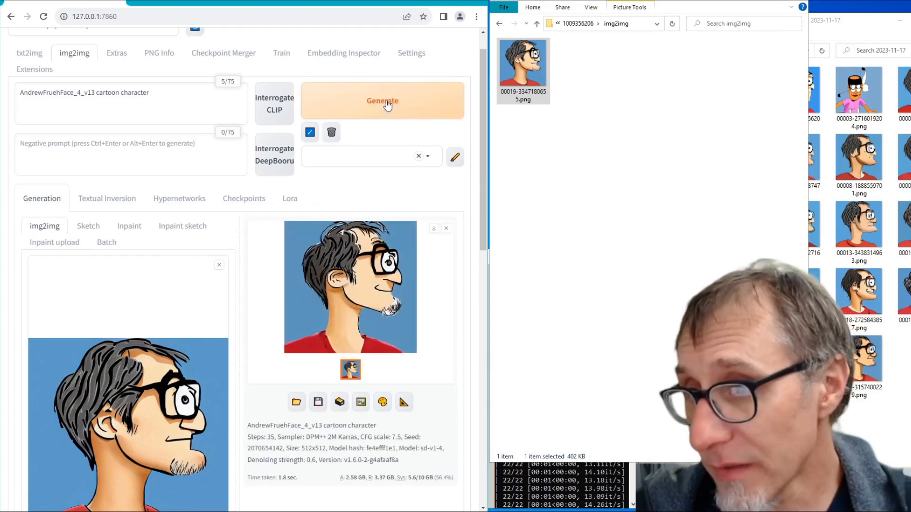
{"action": "left_click", "coordinate": [388, 106]}
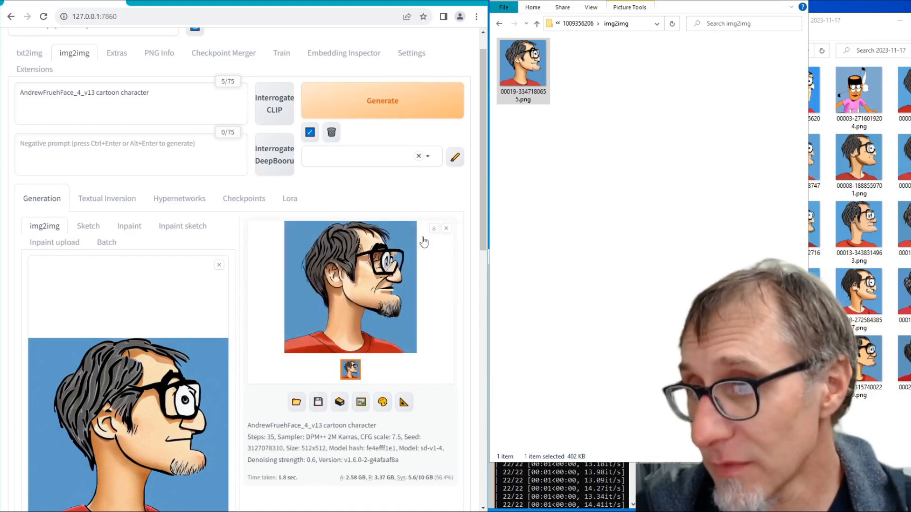
{"action": "left_click", "coordinate": [363, 102]}
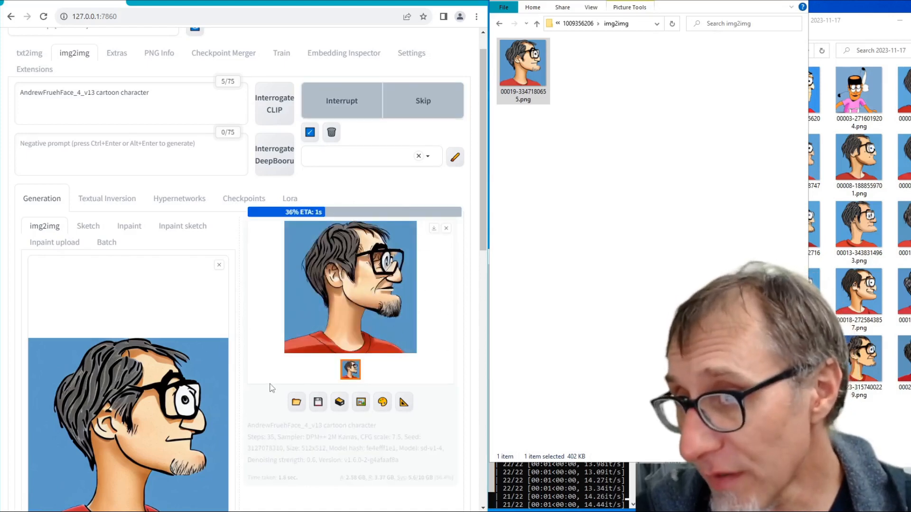
{"action": "left_click", "coordinate": [382, 114]}
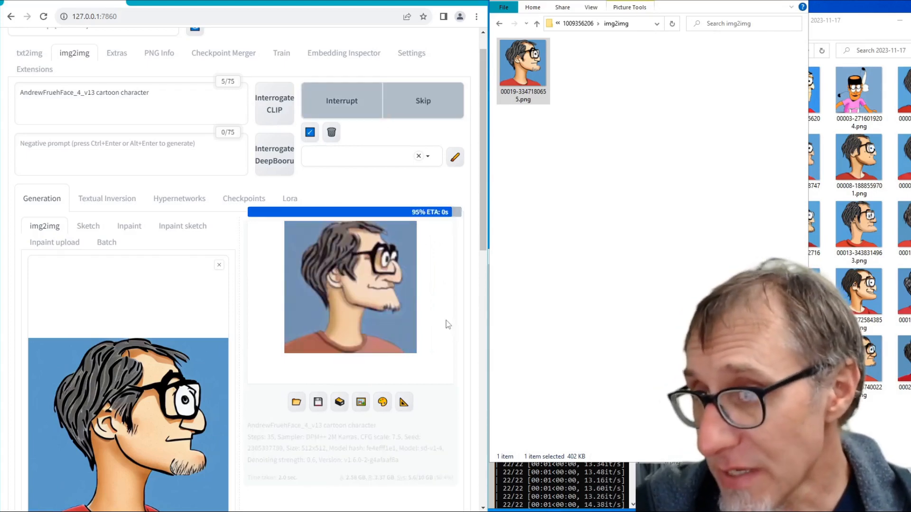
{"action": "left_click", "coordinate": [363, 110]}
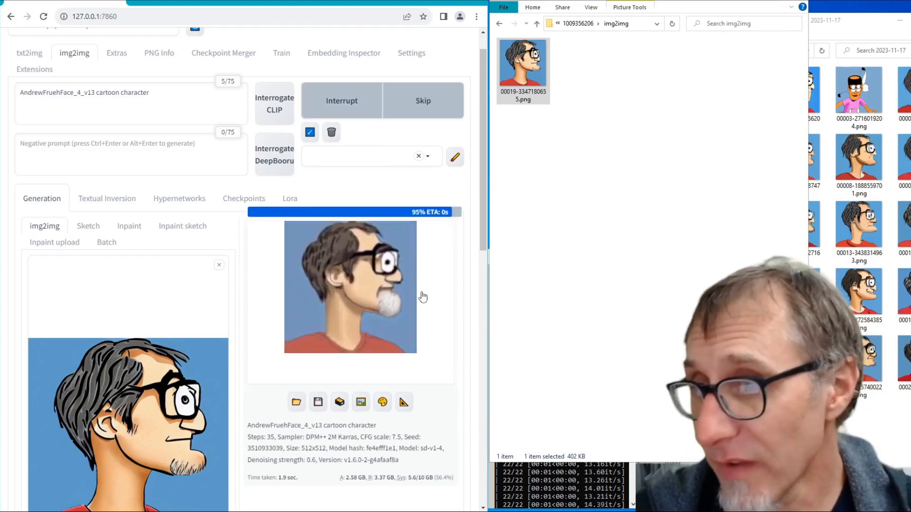
{"action": "left_click", "coordinate": [368, 108]}
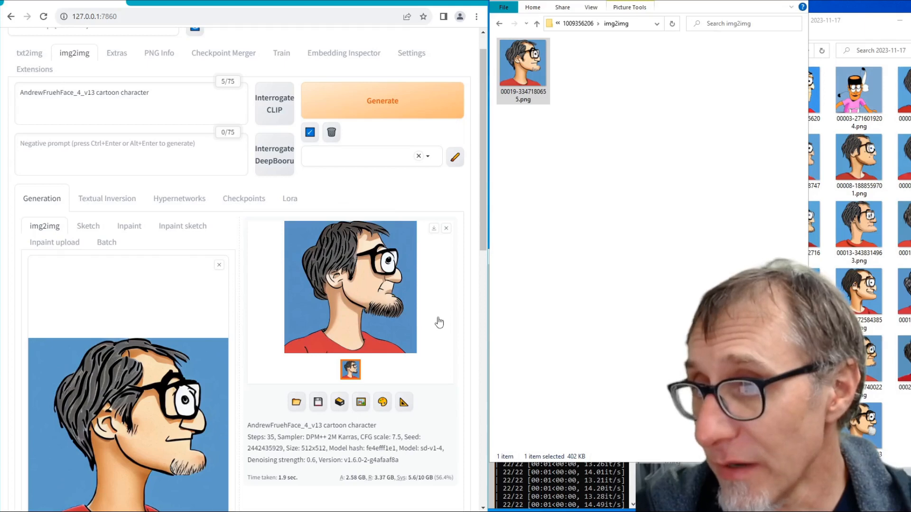
{"action": "left_click", "coordinate": [392, 117]}
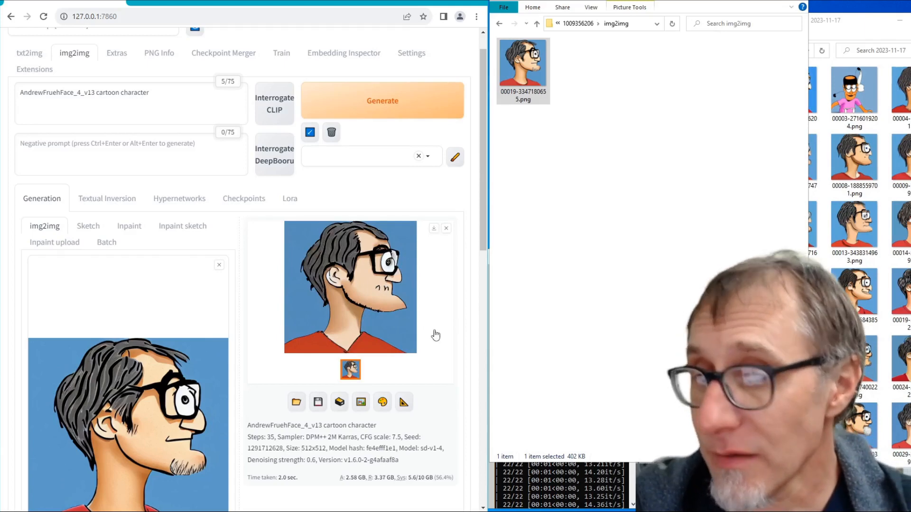
- Bring the 2023-11-17 output folder to the front and look through the generated portraits
{"action": "scroll", "coordinate": [855, 403], "scroll_direction": "down", "scroll_amount": 1}
{"action": "left_click", "coordinate": [855, 396]}
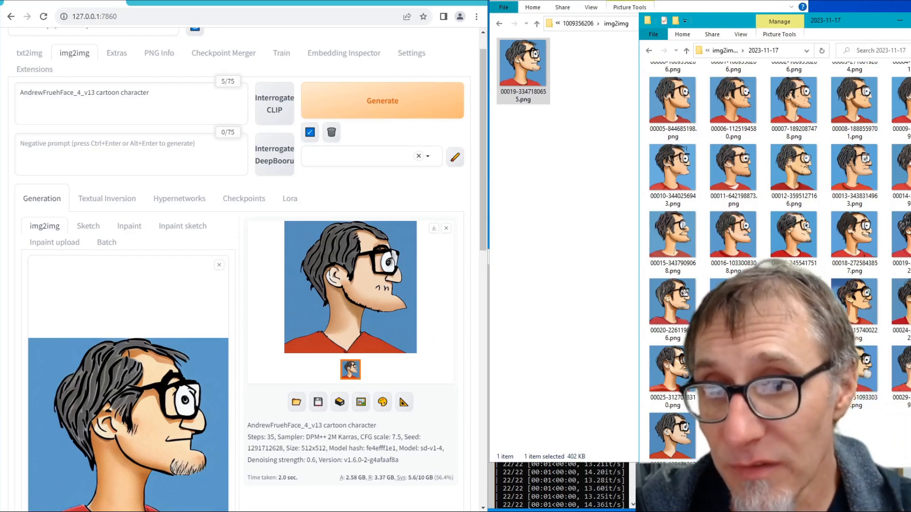
{"action": "scroll", "coordinate": [778, 237], "scroll_direction": "up", "scroll_amount": 1}
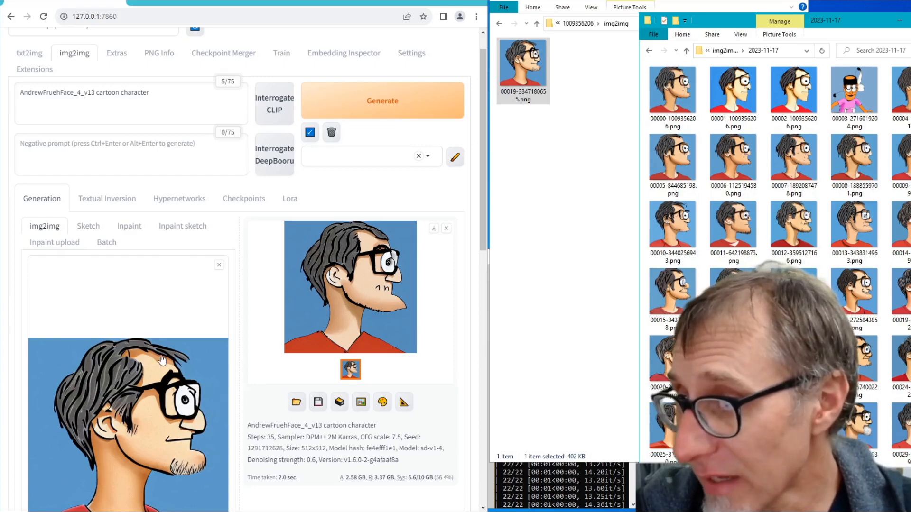
{"action": "scroll", "coordinate": [258, 412], "scroll_direction": "down", "scroll_amount": 2}
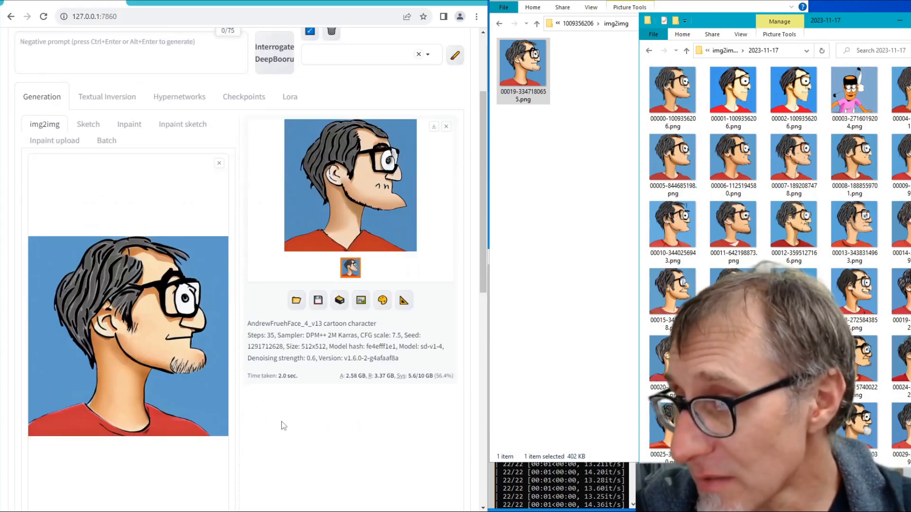
{"action": "scroll", "coordinate": [281, 422], "scroll_direction": "up", "scroll_amount": 3}
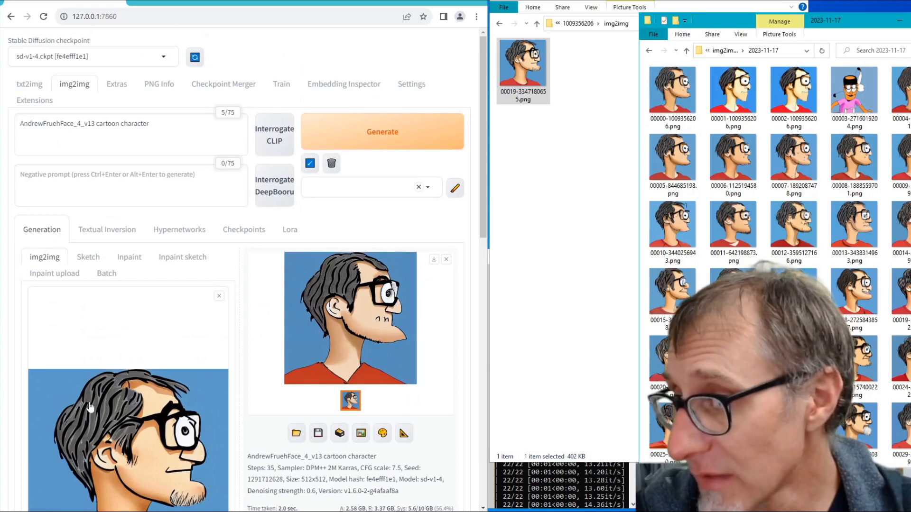
{"action": "scroll", "coordinate": [141, 442], "scroll_direction": "down", "scroll_amount": 1}
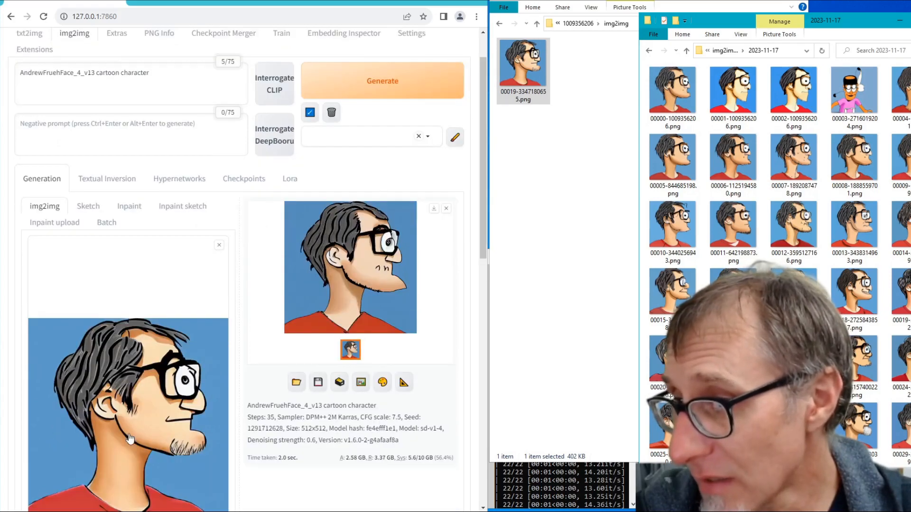
{"action": "scroll", "coordinate": [171, 430], "scroll_direction": "up", "scroll_amount": 1}
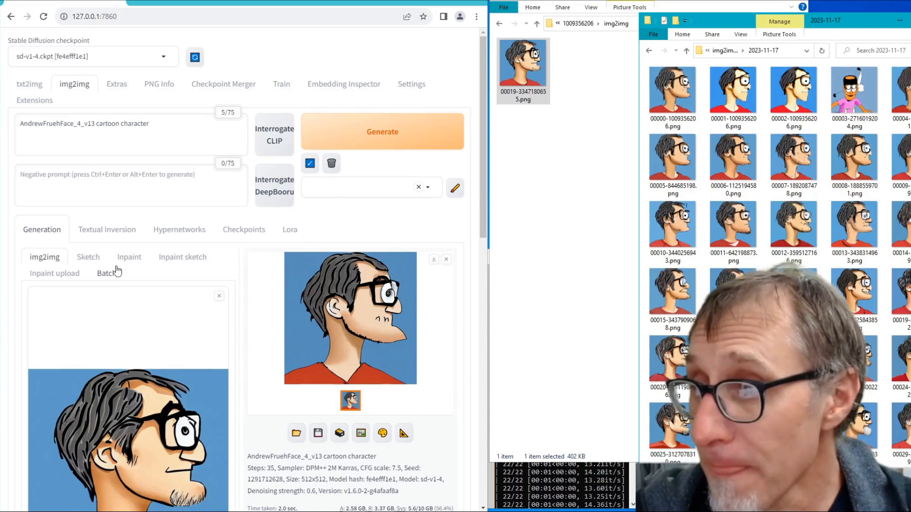
{"action": "left_click", "coordinate": [129, 258]}
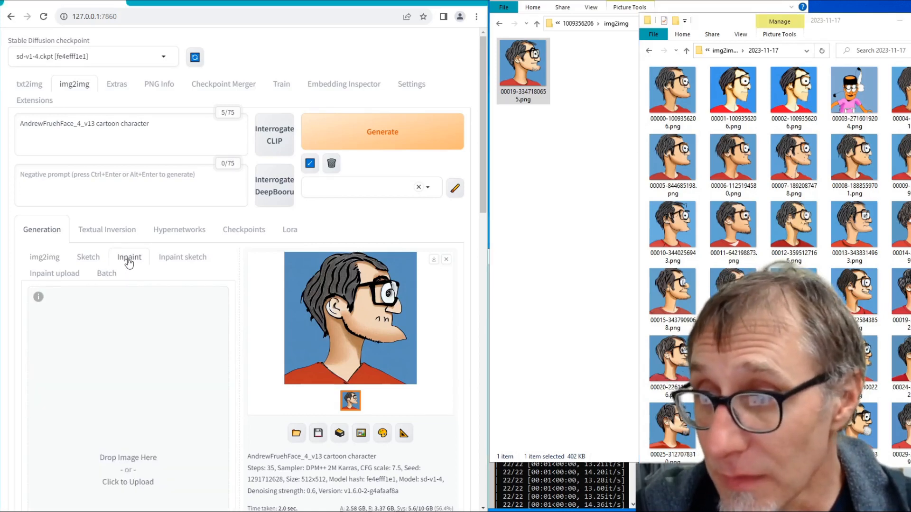
{"action": "left_click", "coordinate": [46, 261]}
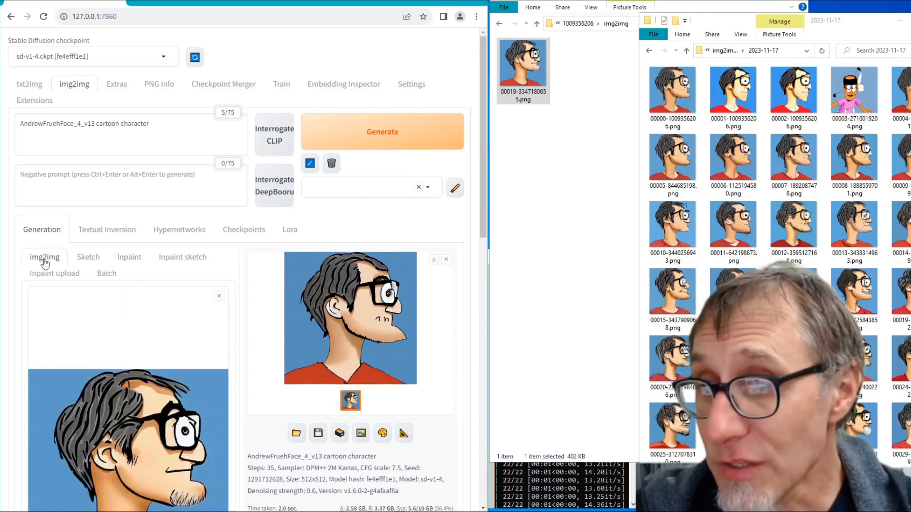
{"action": "scroll", "coordinate": [278, 441], "scroll_direction": "down", "scroll_amount": 3}
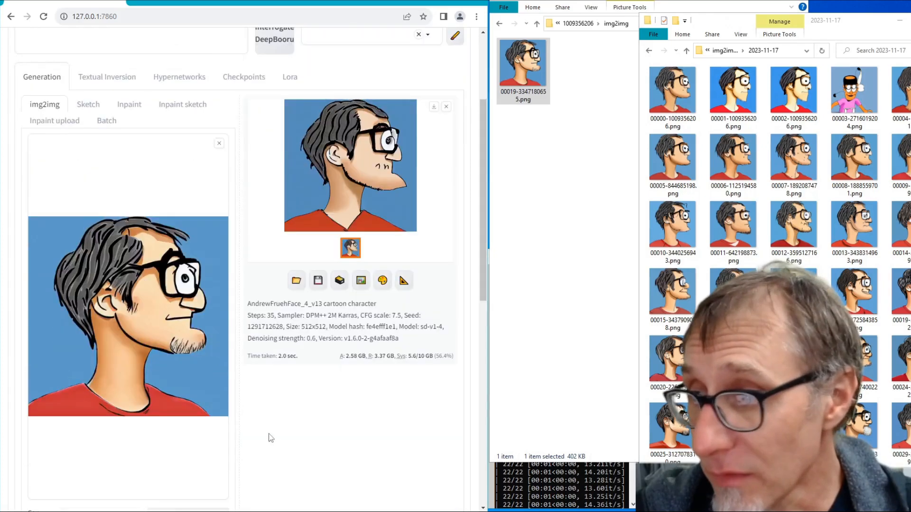
{"action": "scroll", "coordinate": [270, 433], "scroll_direction": "up", "scroll_amount": 2}
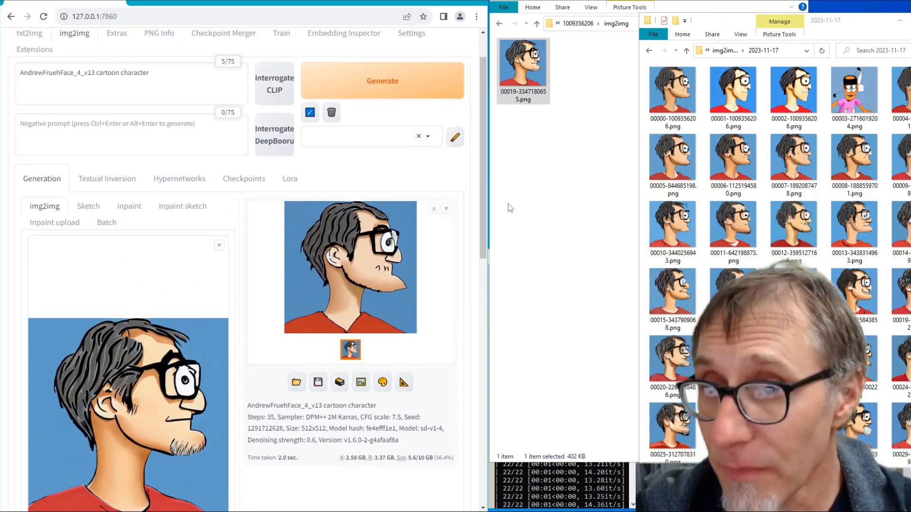
- Switch to inpainting and load 00019-3347180655.png from the img2img folder onto the Inpaint canvas
{"action": "left_click", "coordinate": [135, 208]}
{"action": "left_click_drag", "start_coordinate": [531, 88], "coordinate": [138, 393]}
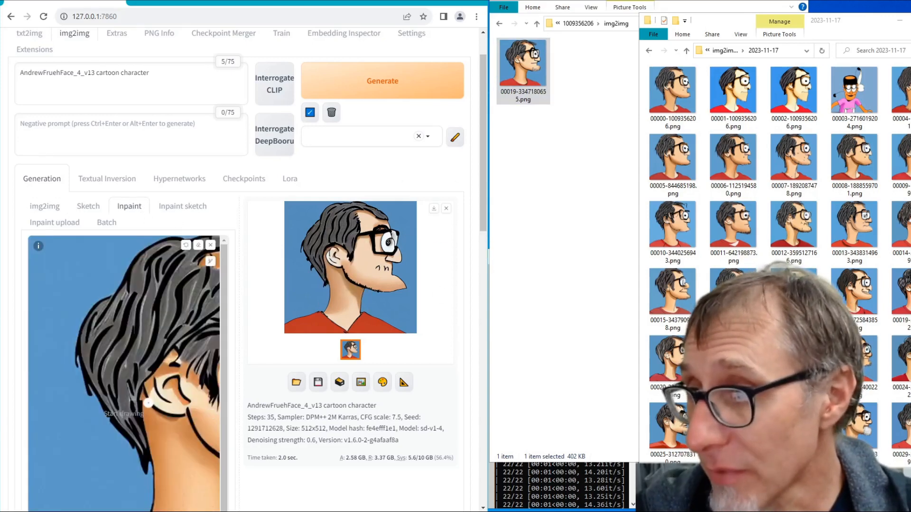
{"action": "scroll", "coordinate": [198, 373], "scroll_direction": "down", "scroll_amount": 1}
{"action": "scroll", "coordinate": [192, 374], "scroll_direction": "up", "scroll_amount": 1}
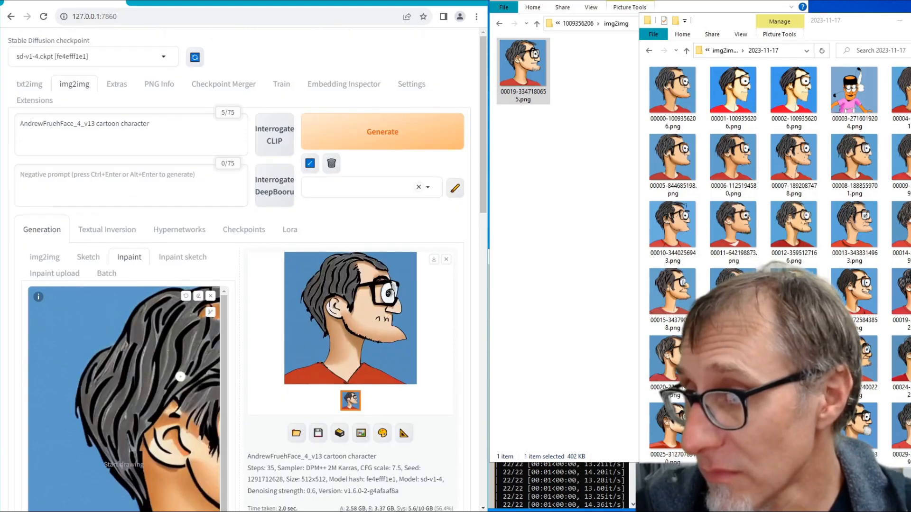
{"action": "scroll", "coordinate": [179, 376], "scroll_direction": "down", "scroll_amount": 1}
{"action": "left_click", "coordinate": [531, 65]}
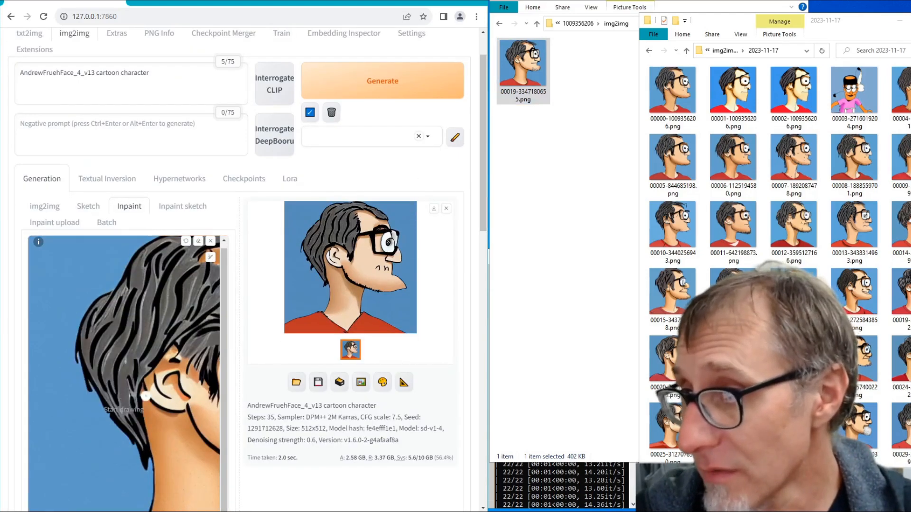
{"action": "scroll", "coordinate": [259, 434], "scroll_direction": "down", "scroll_amount": 3}
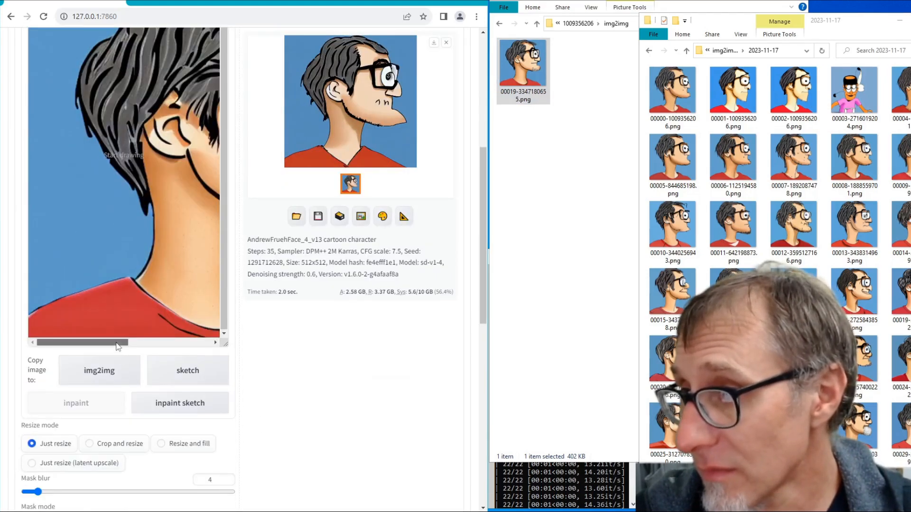
{"action": "left_click_drag", "start_coordinate": [121, 343], "coordinate": [219, 342]}
{"action": "scroll", "coordinate": [225, 298], "scroll_direction": "up", "scroll_amount": 2}
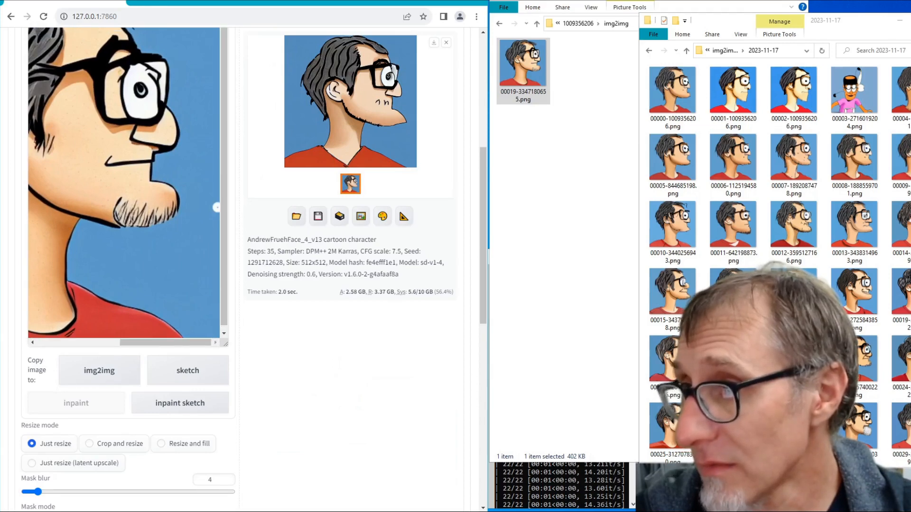
- Load 00019-3347180655.png into PNG Info and send it with its generation parameters to inpainting
{"action": "scroll", "coordinate": [355, 299], "scroll_direction": "up", "scroll_amount": 4}
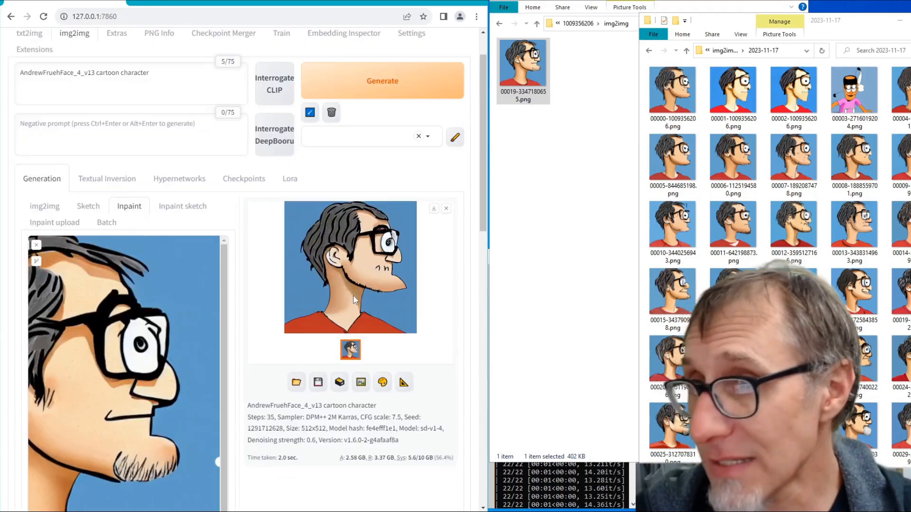
{"action": "left_click", "coordinate": [539, 67]}
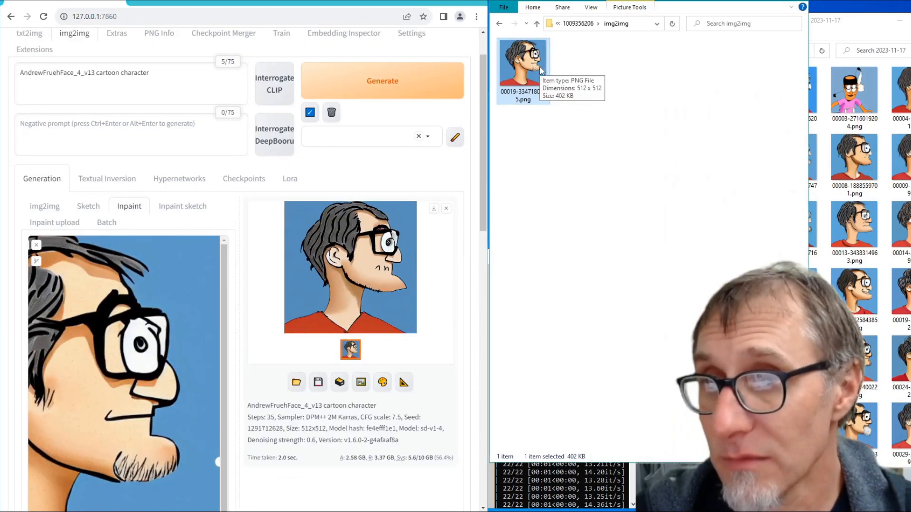
{"action": "left_click", "coordinate": [159, 33]}
{"action": "left_click_drag", "start_coordinate": [531, 66], "coordinate": [162, 217]}
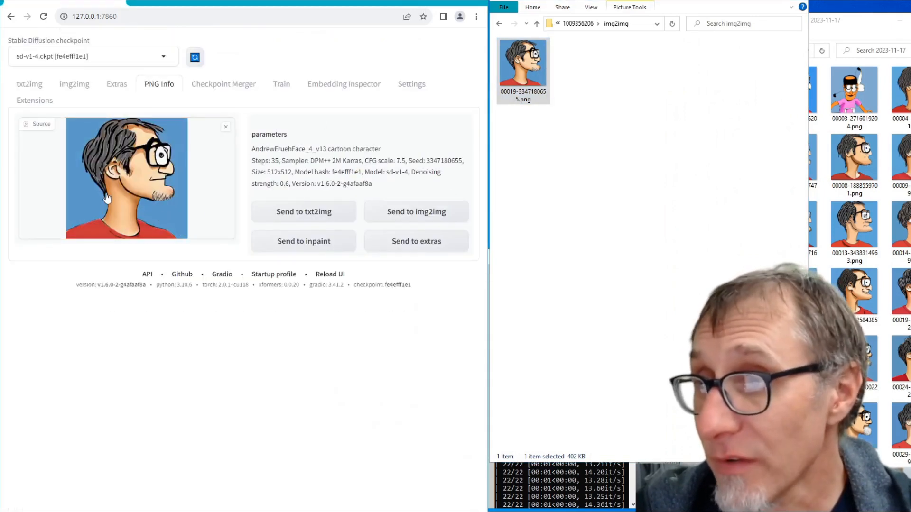
{"action": "left_click", "coordinate": [305, 257]}
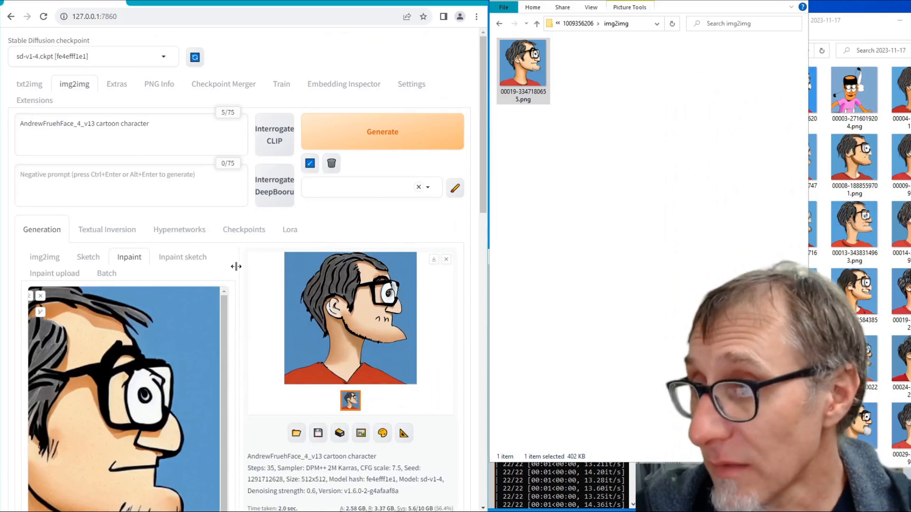
{"action": "scroll", "coordinate": [144, 283], "scroll_direction": "down", "scroll_amount": 3}
{"action": "scroll", "coordinate": [179, 380], "scroll_direction": "up", "scroll_amount": 1}
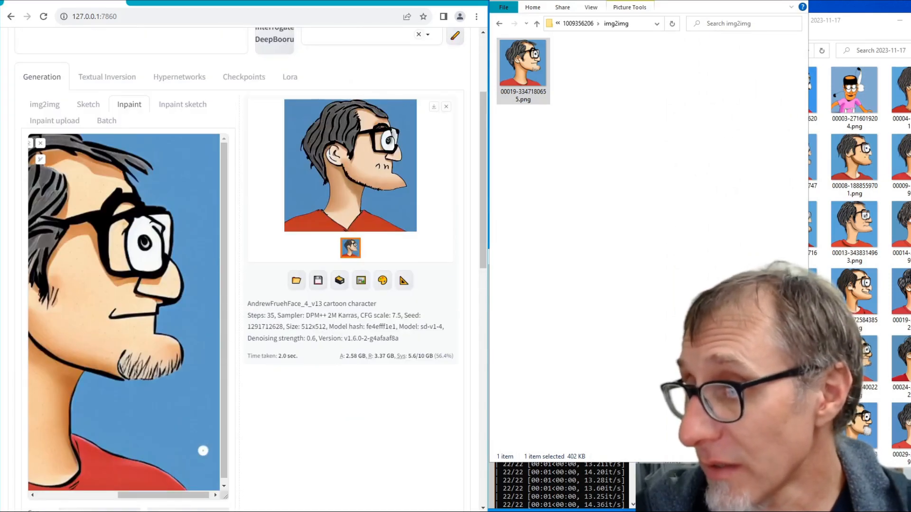
{"action": "left_click_drag", "start_coordinate": [187, 494], "coordinate": [107, 495]}
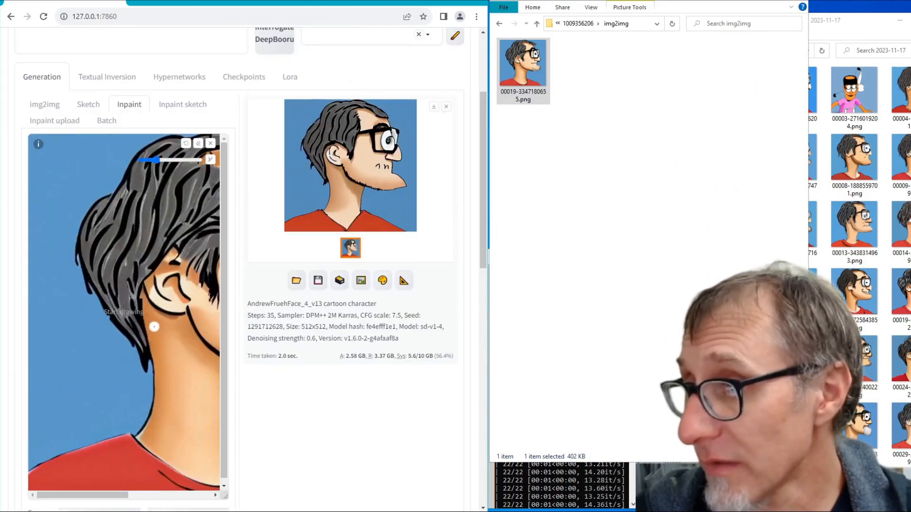
{"action": "scroll", "coordinate": [153, 326], "scroll_direction": "up", "scroll_amount": 2}
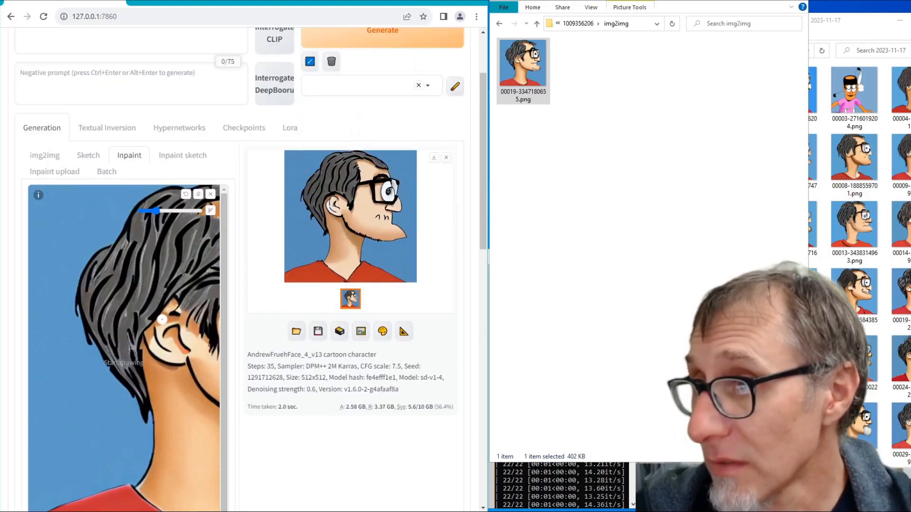
- Reload the web UI page, load 00019-3347180655.png into PNG Info again and send it to inpaint
{"action": "left_click", "coordinate": [44, 16]}
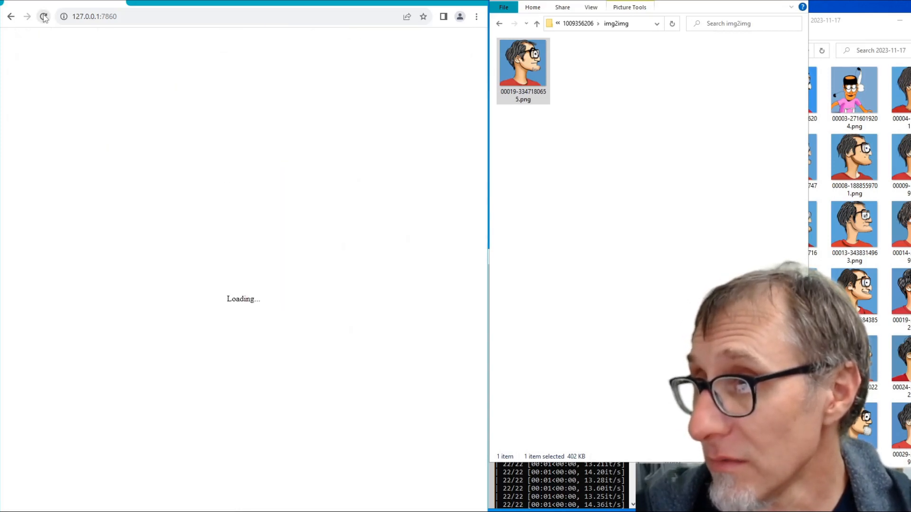
{"action": "left_click", "coordinate": [158, 84]}
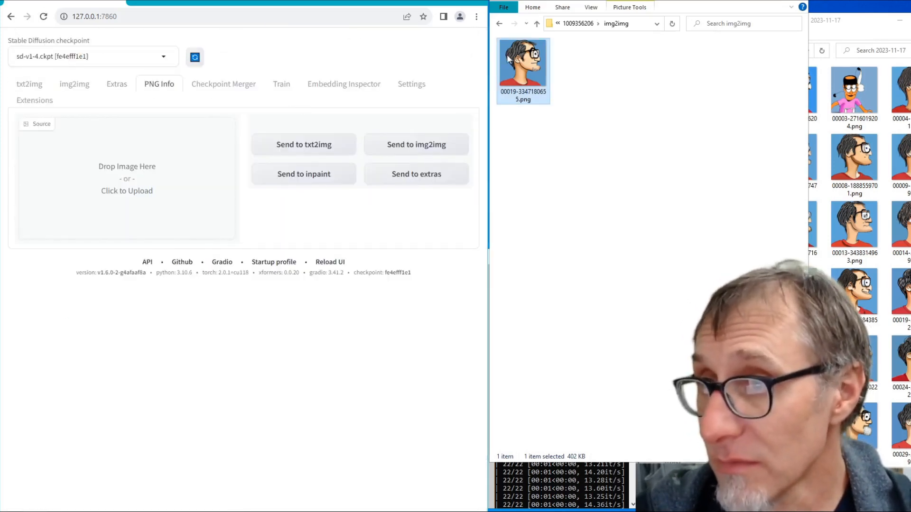
{"action": "left_click_drag", "start_coordinate": [522, 66], "coordinate": [145, 193]}
{"action": "left_click", "coordinate": [319, 243]}
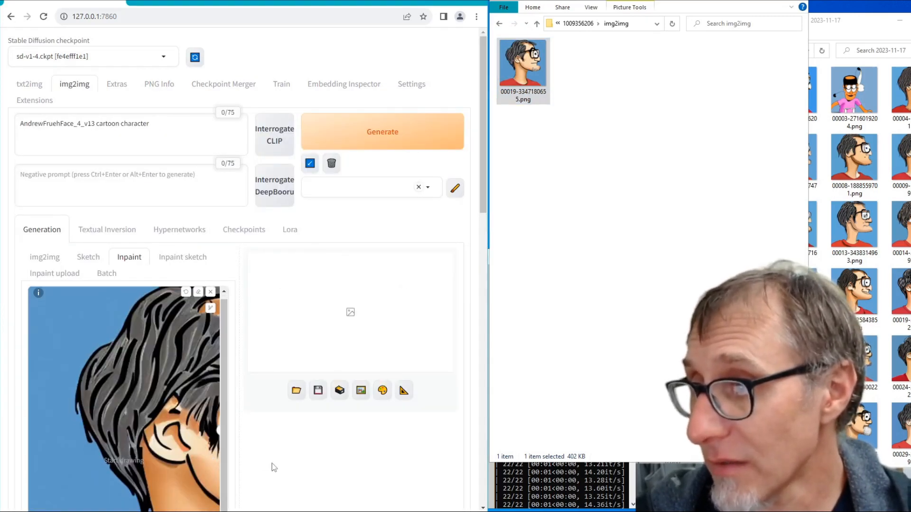
- Enlarge the brush and paint an inpaint mask covering the portrait's glasses frame, lens, eye and eyebrow
{"action": "scroll", "coordinate": [271, 465], "scroll_direction": "down", "scroll_amount": 3}
{"action": "left_click_drag", "start_coordinate": [126, 494], "coordinate": [193, 495]}
{"action": "left_click_drag", "start_coordinate": [223, 403], "coordinate": [223, 333]}
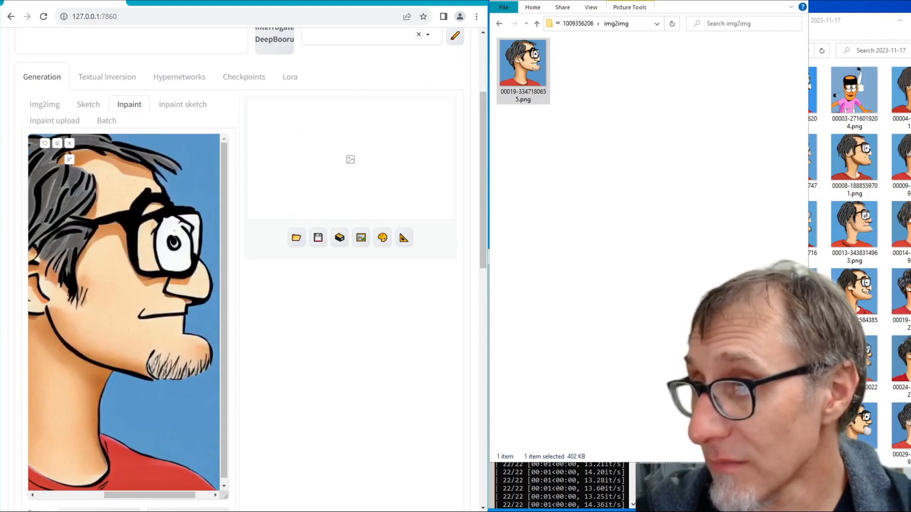
{"action": "scroll", "coordinate": [69, 312], "scroll_direction": "up", "scroll_amount": 11}
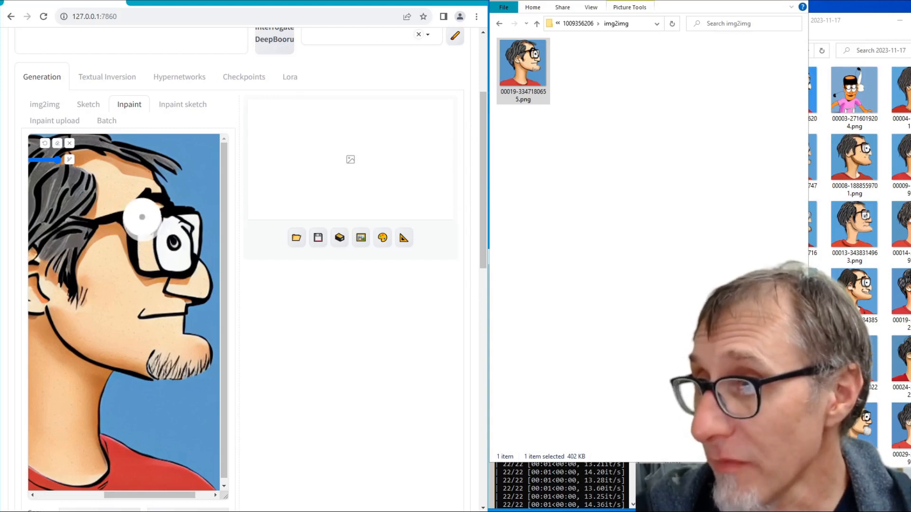
{"action": "mouse_move", "coordinate": [160, 207]}
{"action": "left_mouse_down"}
{"action": "mouse_move", "coordinate": [186, 212]}
{"action": "mouse_move", "coordinate": [185, 249]}
{"action": "mouse_move", "coordinate": [163, 263]}
{"action": "mouse_move", "coordinate": [139, 232]}
{"action": "mouse_move", "coordinate": [164, 239]}
{"action": "mouse_move", "coordinate": [168, 227]}
{"action": "left_mouse_up"}
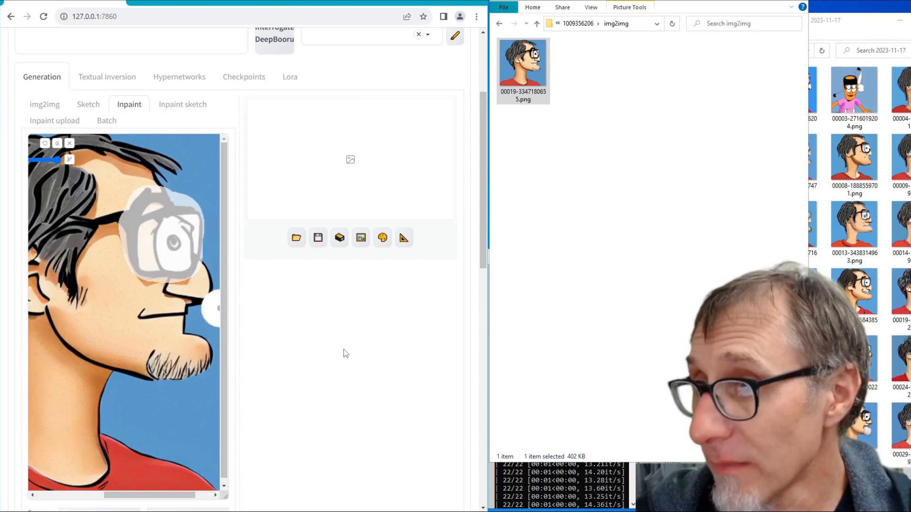
- Check the inpaint settings and generate an image from the masked glasses area at denoising strength 0.6
{"action": "scroll", "coordinate": [365, 327], "scroll_direction": "up", "scroll_amount": 3}
{"action": "scroll", "coordinate": [383, 236], "scroll_direction": "down", "scroll_amount": 10}
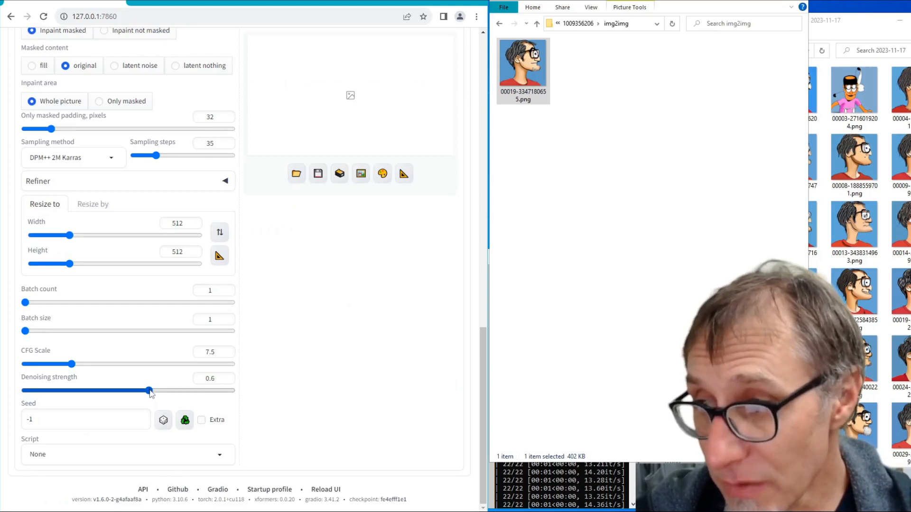
{"action": "scroll", "coordinate": [372, 398], "scroll_direction": "up", "scroll_amount": 10}
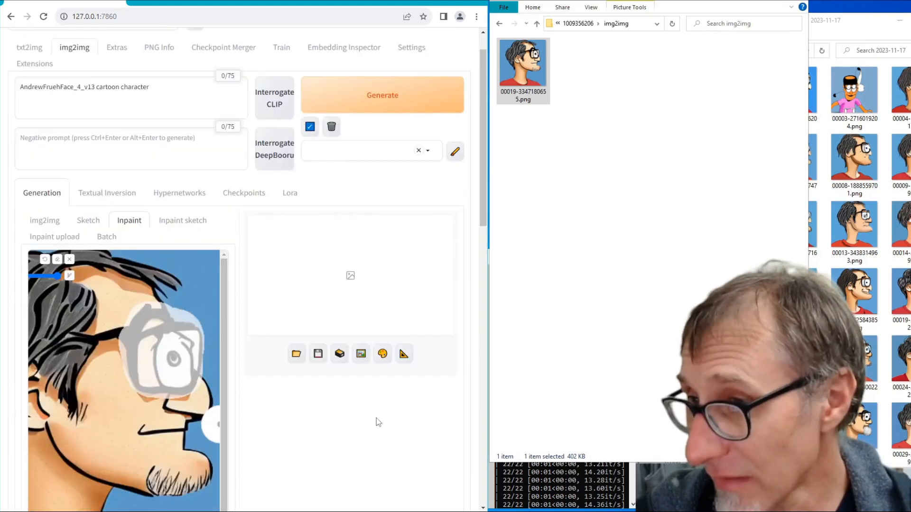
{"action": "left_click", "coordinate": [390, 142]}
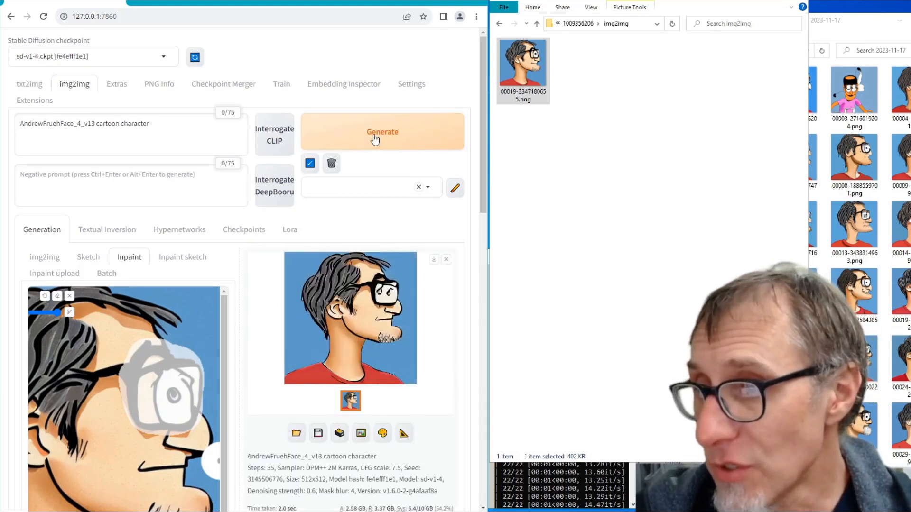
- Generate a long series of random-seed inpaint variations of the masked eye and glasses with unchanged settings
{"action": "left_click", "coordinate": [375, 139]}
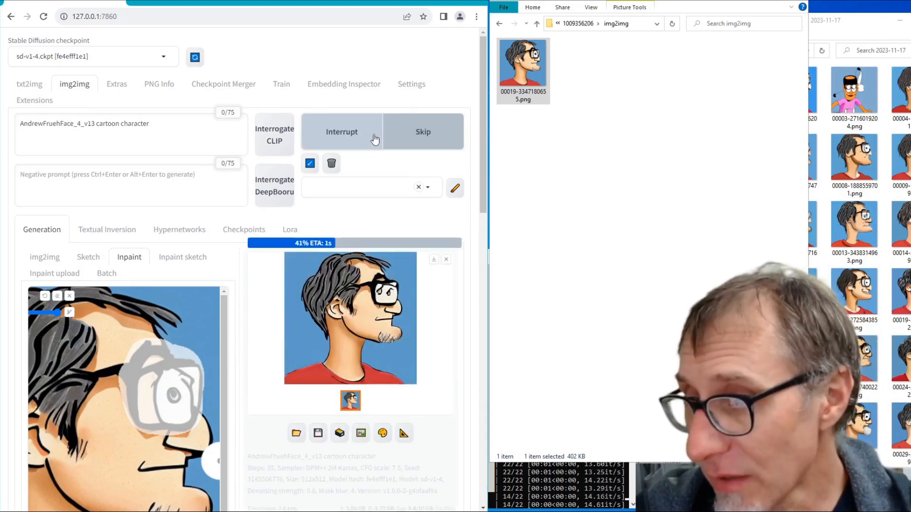
{"action": "left_click", "coordinate": [375, 138]}
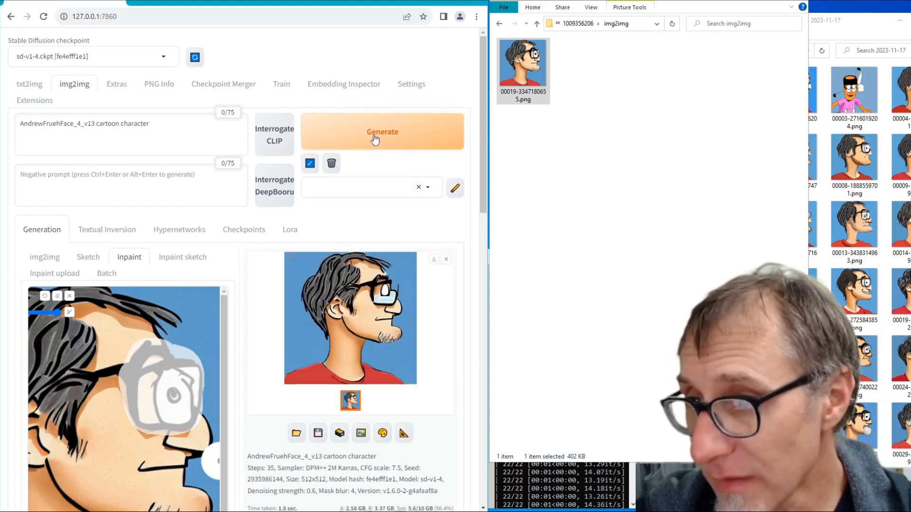
{"action": "left_click", "coordinate": [375, 138]}
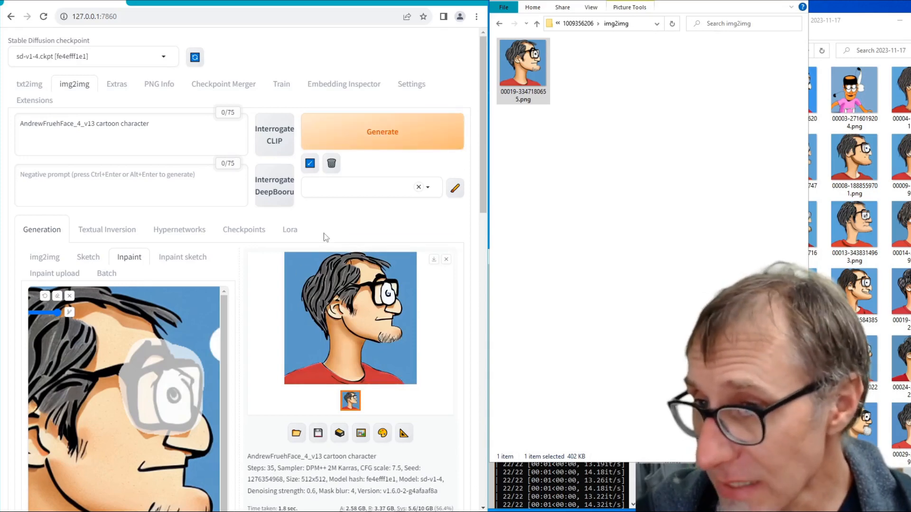
{"action": "left_click", "coordinate": [351, 148]}
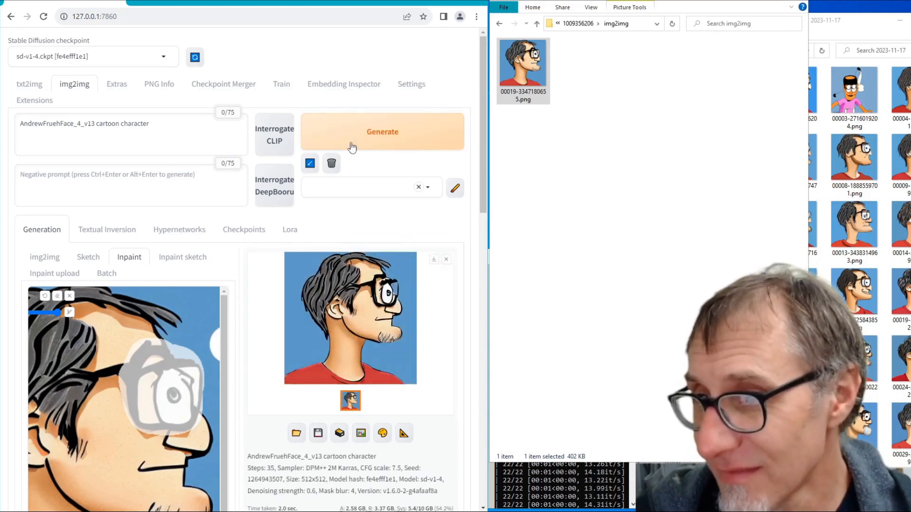
{"action": "left_click", "coordinate": [343, 144]}
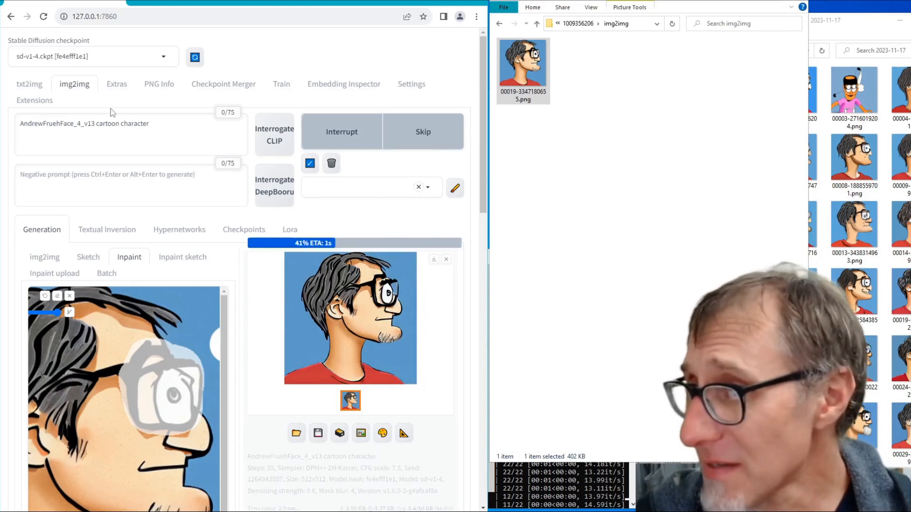
{"action": "key", "text": "ctrl+Return"}
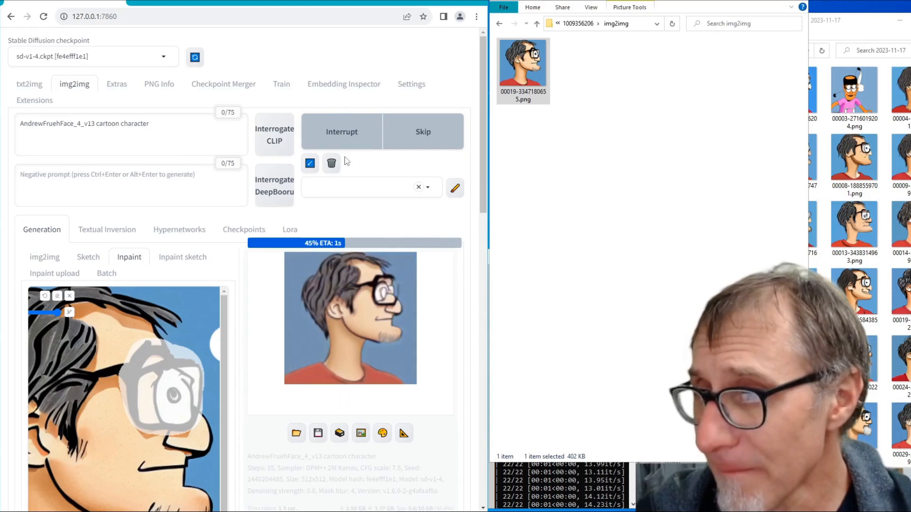
{"action": "left_click", "coordinate": [376, 139]}
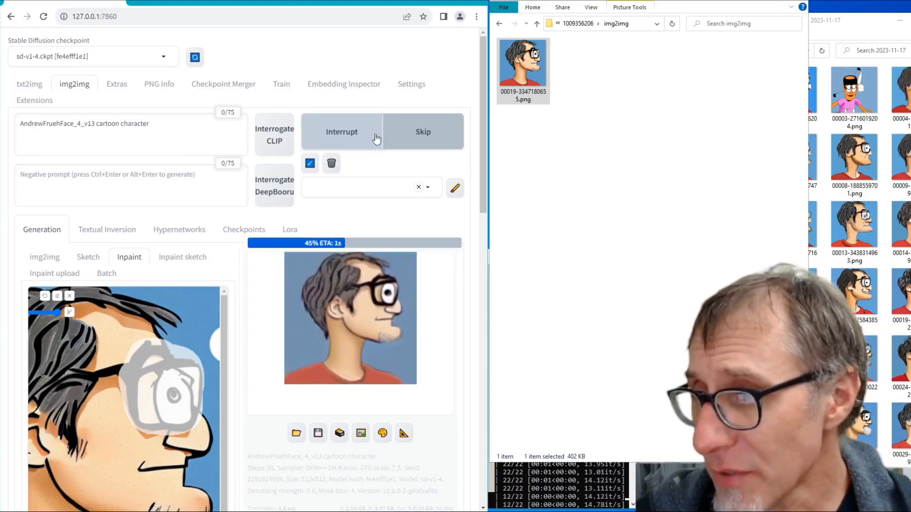
{"action": "left_click", "coordinate": [376, 138]}
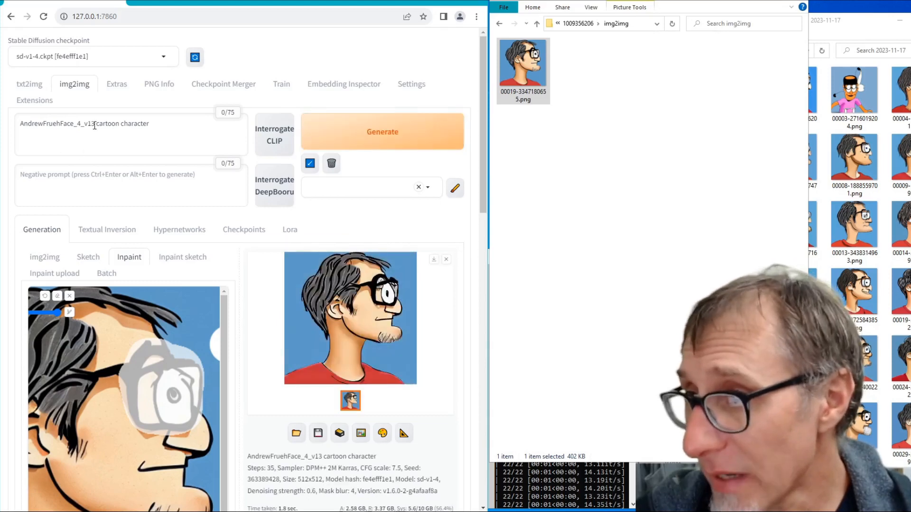
{"action": "left_click", "coordinate": [347, 133]}
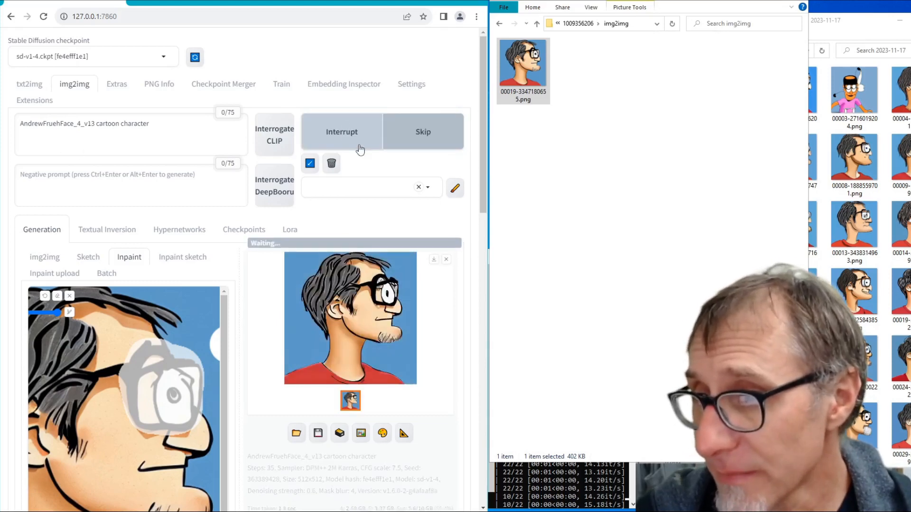
{"action": "left_click", "coordinate": [359, 149]}
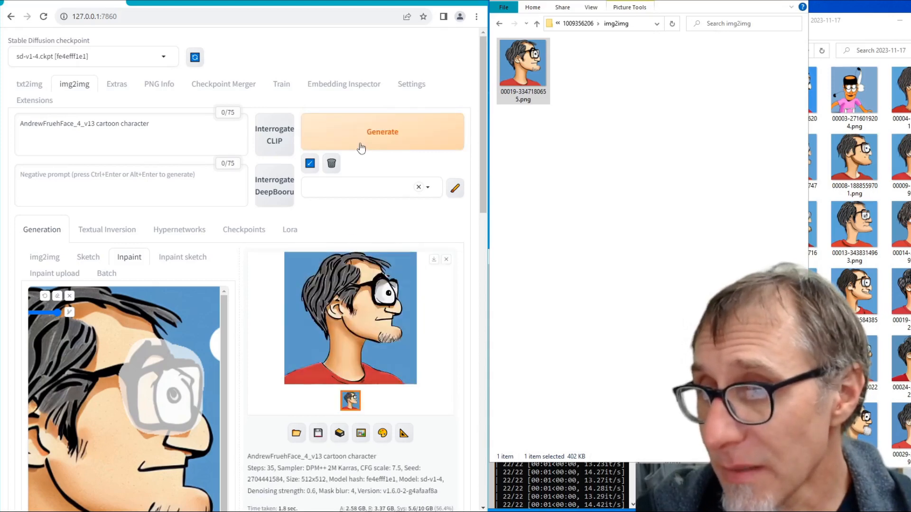
{"action": "left_click", "coordinate": [362, 148]}
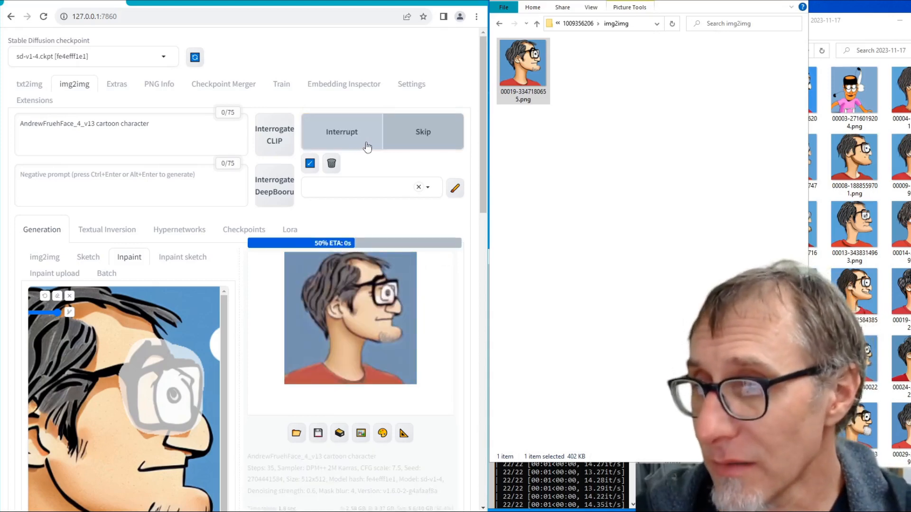
{"action": "left_click", "coordinate": [366, 147]}
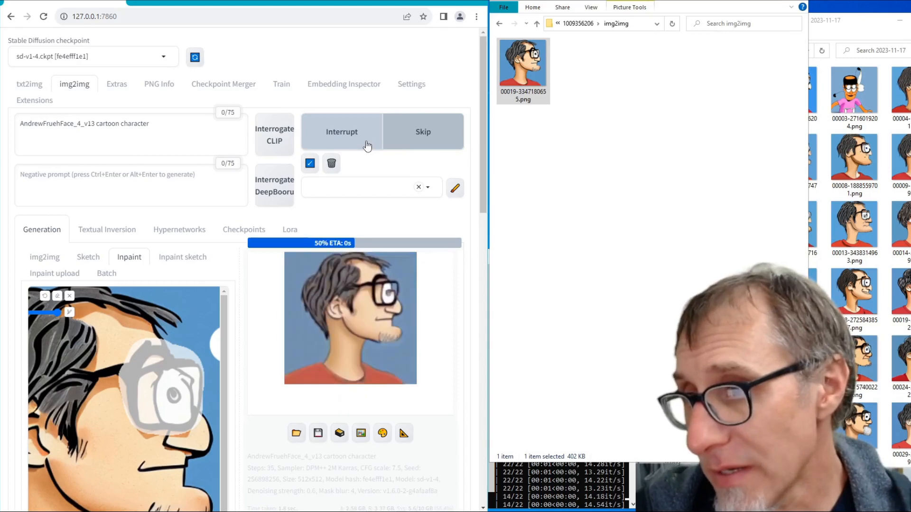
{"action": "left_click", "coordinate": [368, 147]}
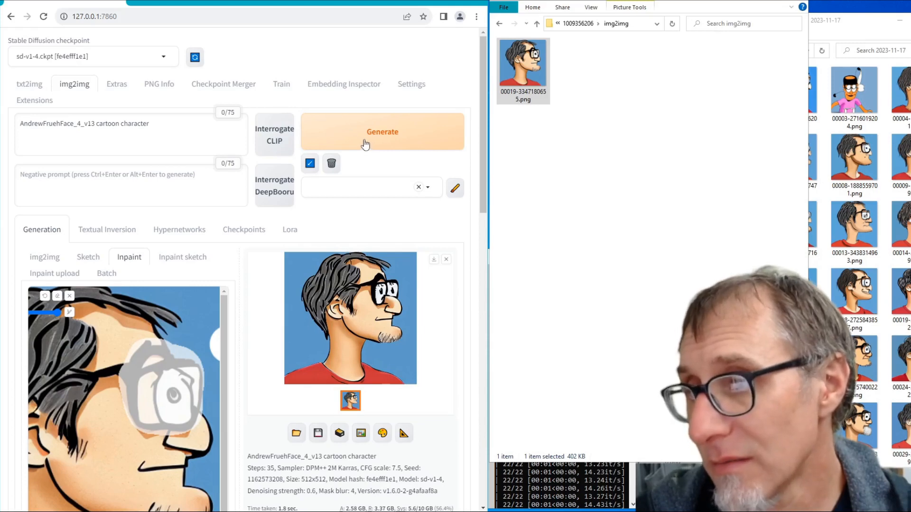
{"action": "left_click", "coordinate": [363, 143]}
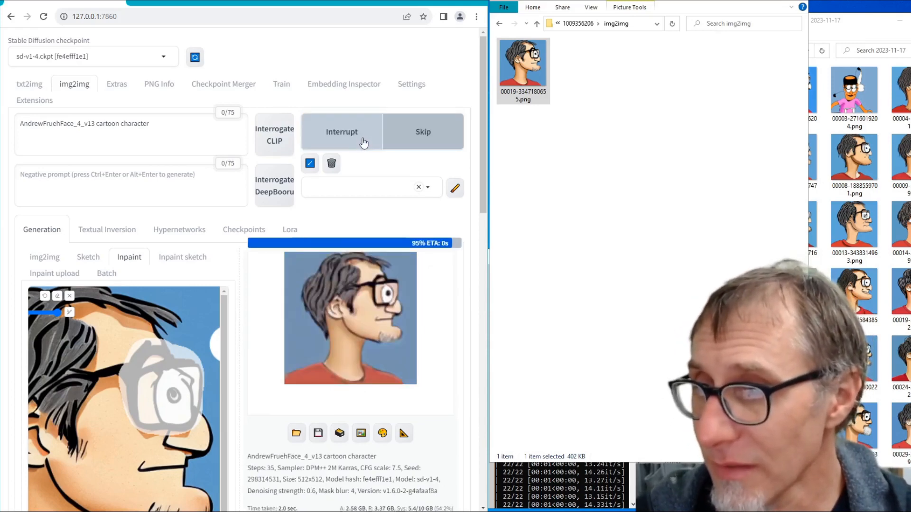
{"action": "left_click", "coordinate": [364, 142]}
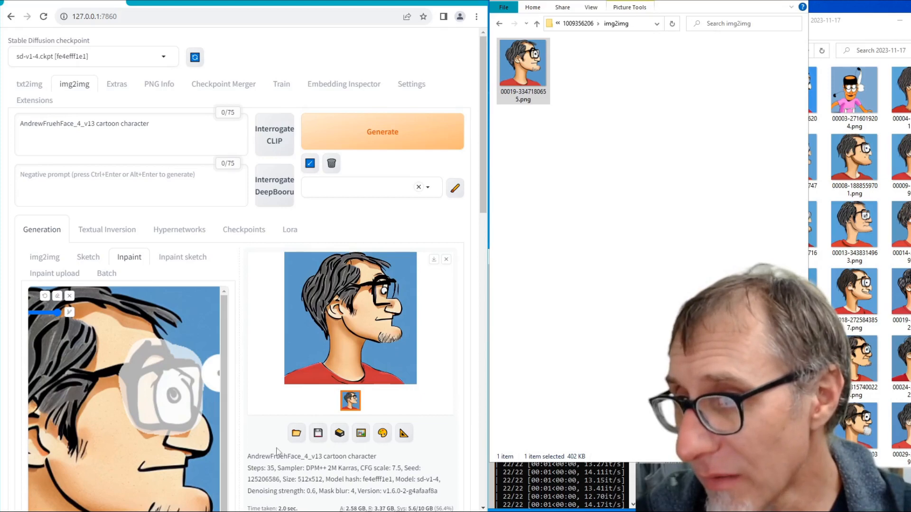
{"action": "left_click", "coordinate": [349, 127]}
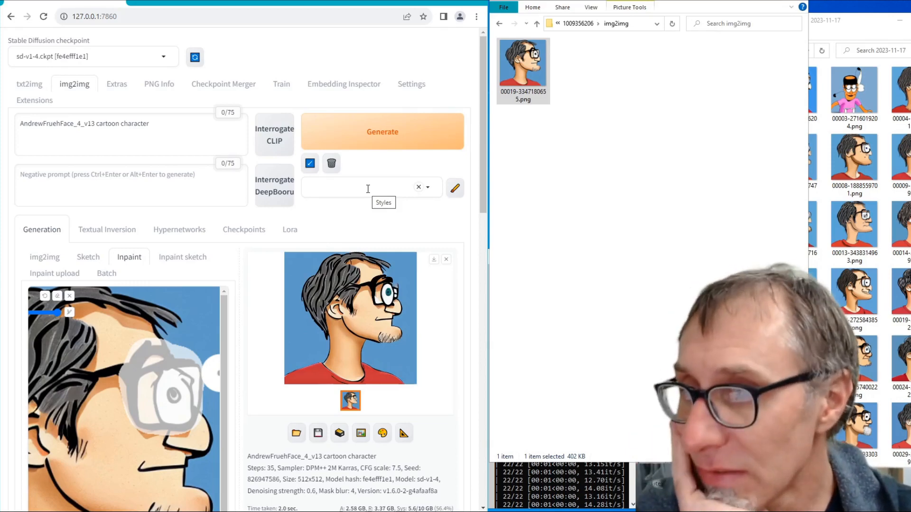
{"action": "left_click", "coordinate": [380, 142]}
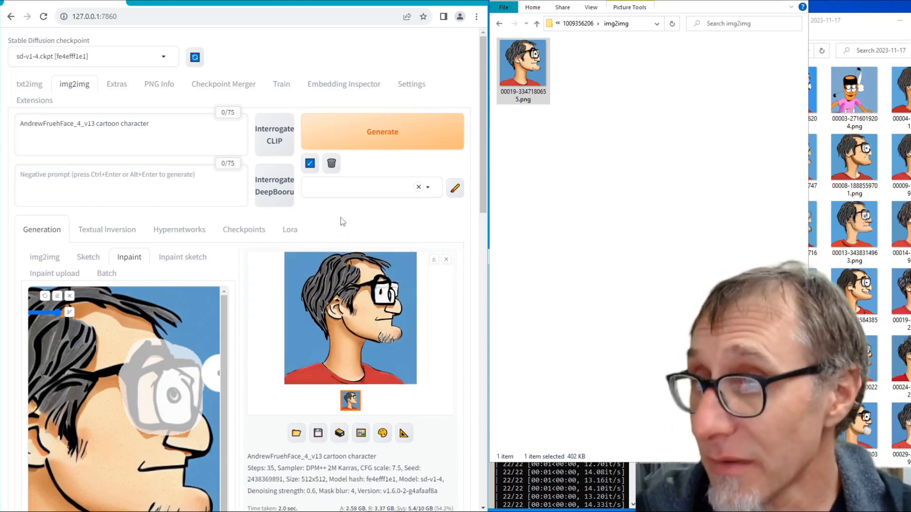
{"action": "left_click", "coordinate": [363, 142]}
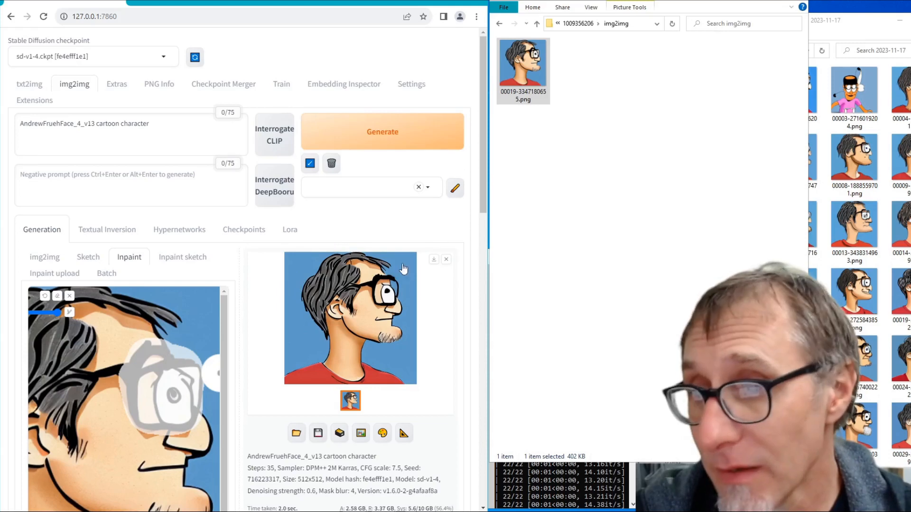
{"action": "left_click", "coordinate": [399, 145]}
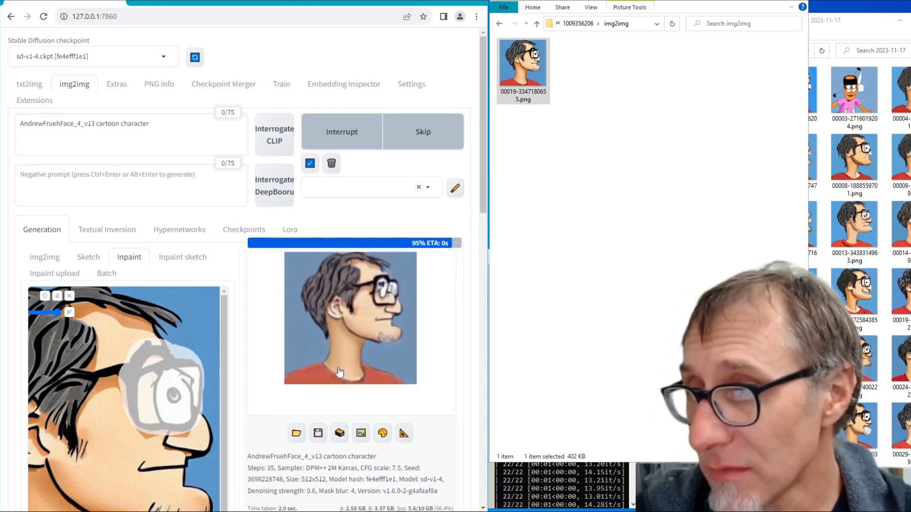
- Generate another variation, then lower the denoising strength to 0.5 and generate several random-seed inpaint variations of the masked eye and glasses
{"action": "left_click", "coordinate": [378, 127]}
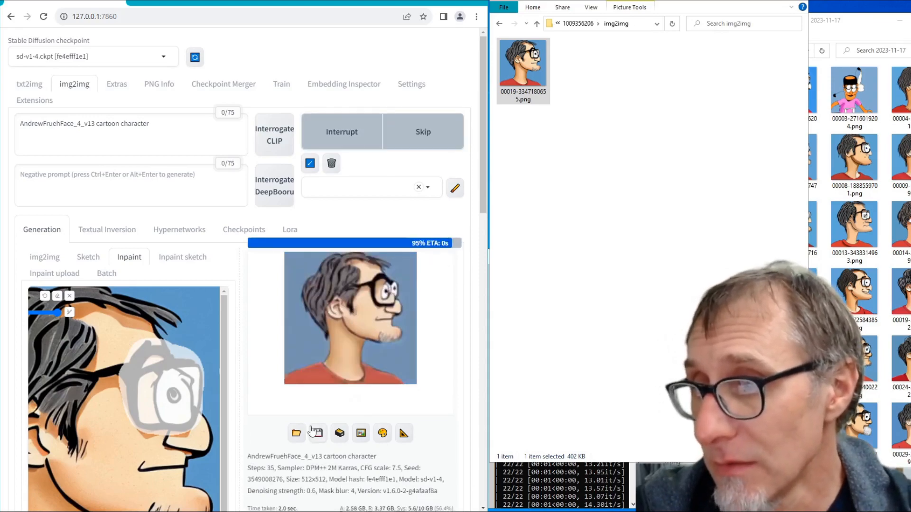
{"action": "scroll", "coordinate": [308, 422], "scroll_direction": "down", "scroll_amount": 5}
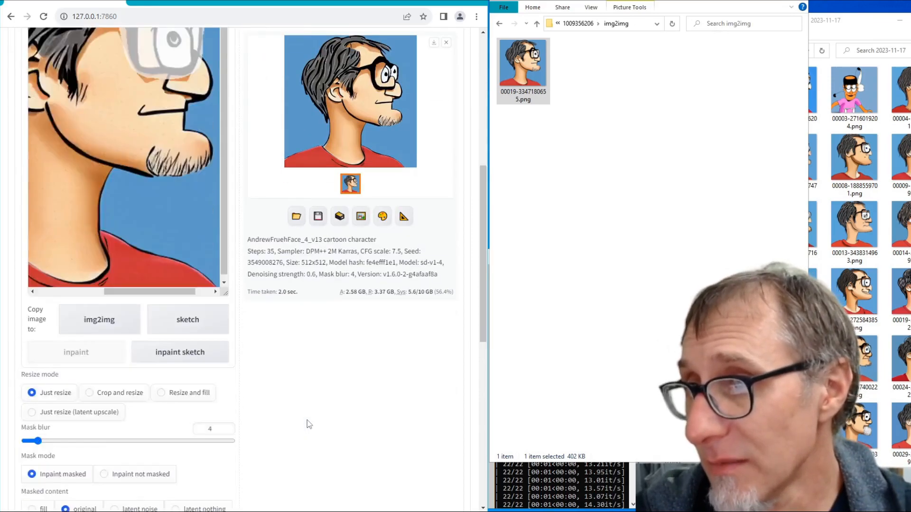
{"action": "scroll", "coordinate": [311, 422], "scroll_direction": "down", "scroll_amount": 4}
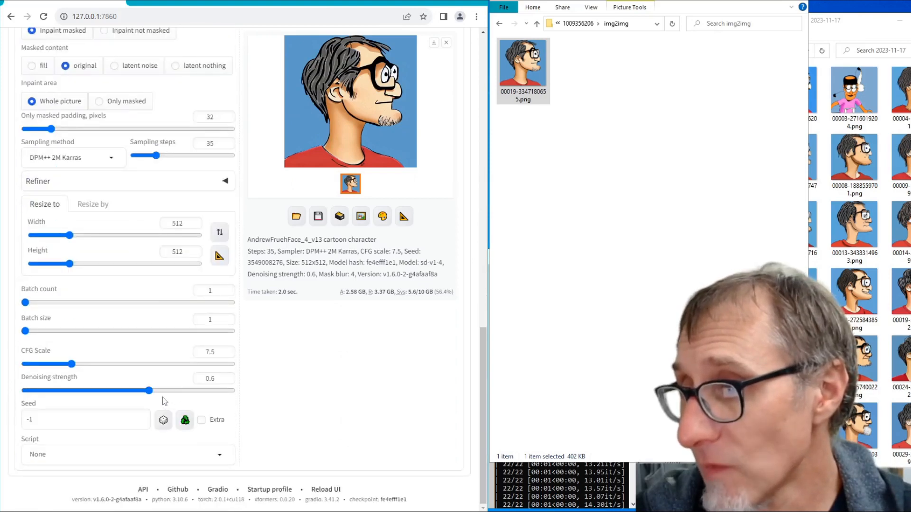
{"action": "left_click_drag", "start_coordinate": [148, 393], "coordinate": [136, 395]}
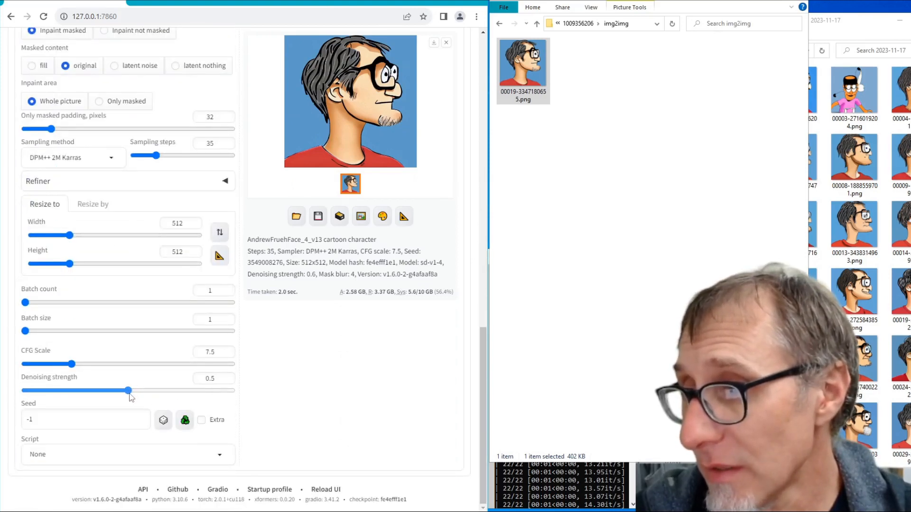
{"action": "scroll", "coordinate": [294, 392], "scroll_direction": "up", "scroll_amount": 10}
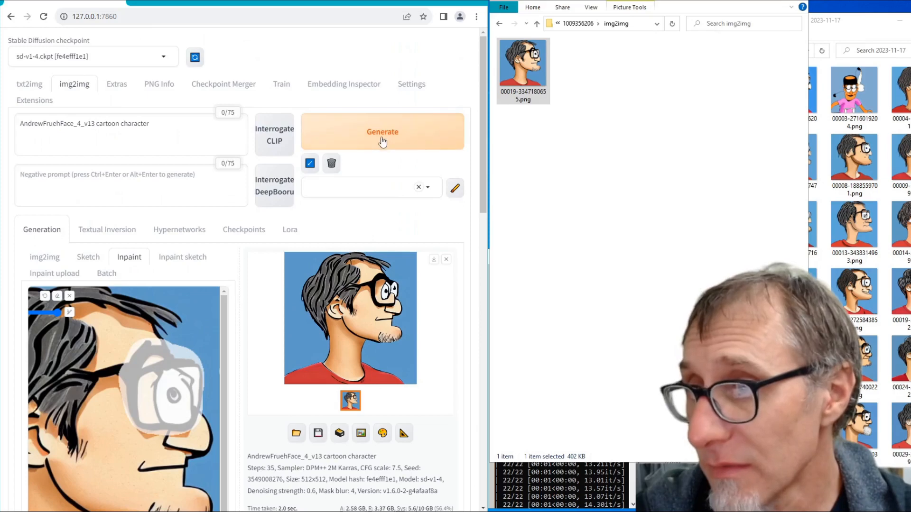
{"action": "left_click", "coordinate": [382, 141]}
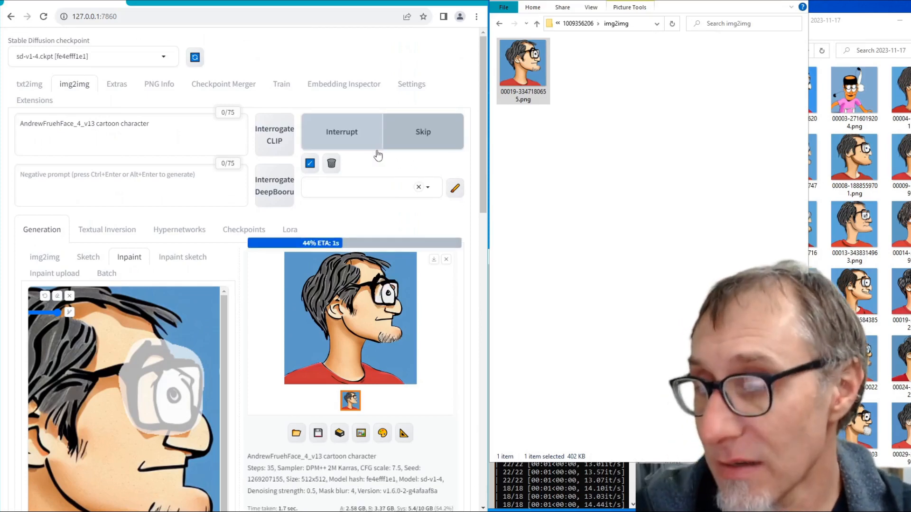
{"action": "left_click", "coordinate": [381, 143]}
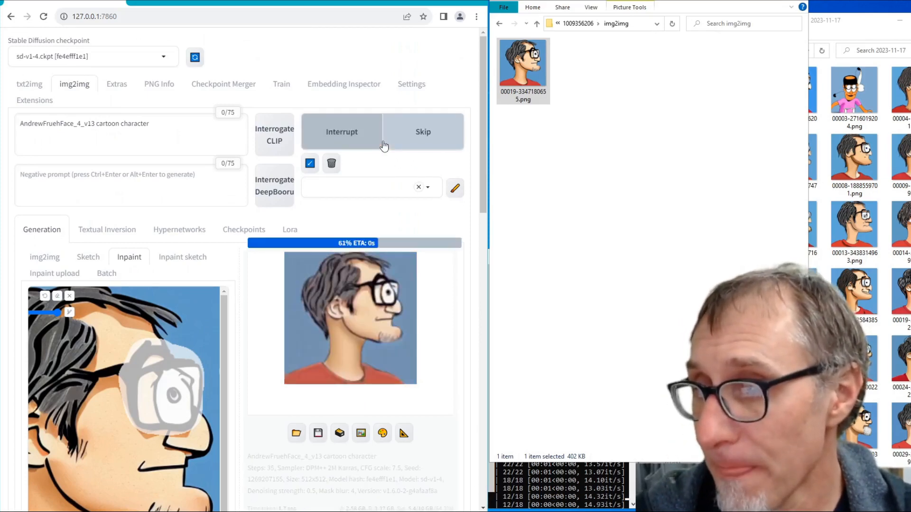
{"action": "left_click", "coordinate": [382, 144]}
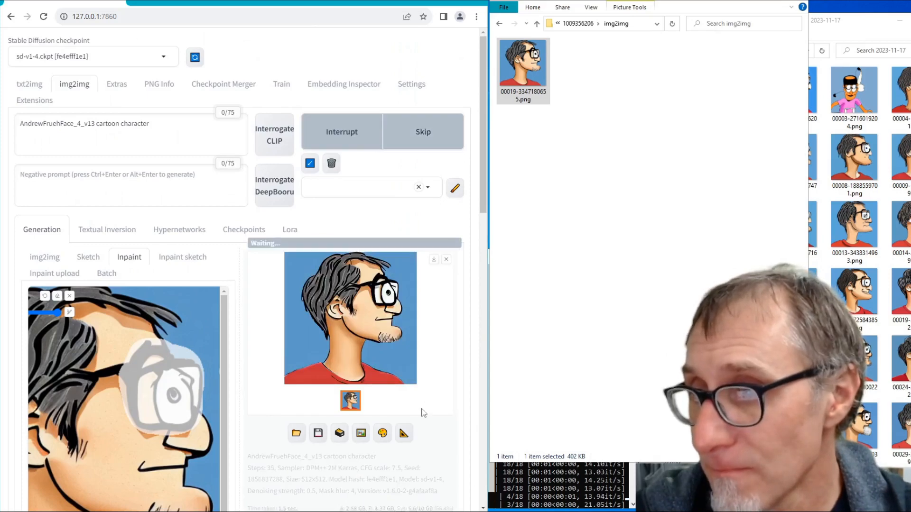
{"action": "left_click", "coordinate": [354, 143]}
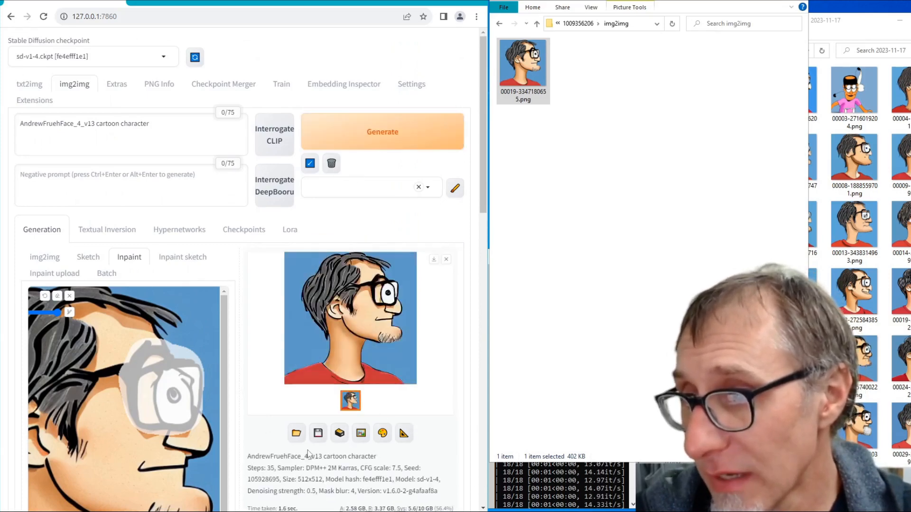
- Raise the denoising strength to 0.7 and generate several inpaint variations of the masked eye and glasses
{"action": "scroll", "coordinate": [313, 446], "scroll_direction": "down", "scroll_amount": 5}
{"action": "scroll", "coordinate": [313, 446], "scroll_direction": "down", "scroll_amount": 10}
{"action": "left_click_drag", "start_coordinate": [141, 390], "coordinate": [173, 390]}
{"action": "scroll", "coordinate": [419, 399], "scroll_direction": "up", "scroll_amount": 15}
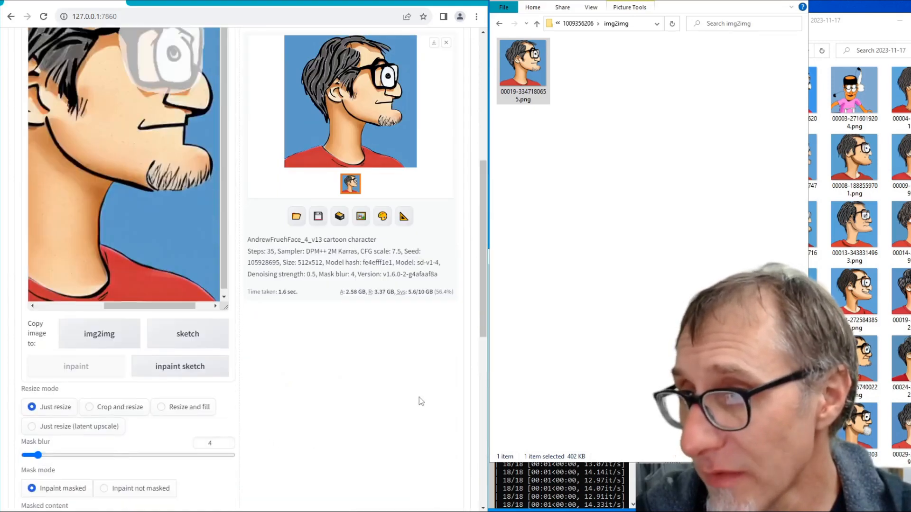
{"action": "left_click", "coordinate": [397, 141]}
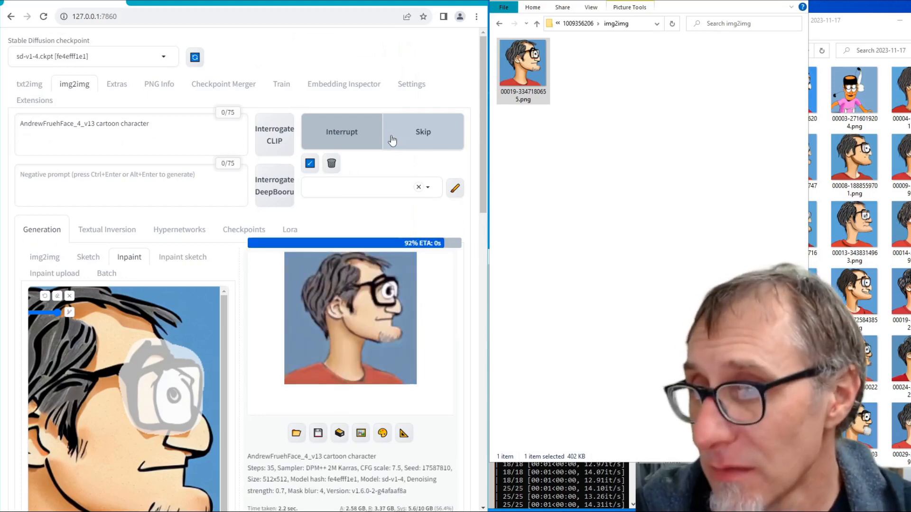
{"action": "left_click", "coordinate": [392, 141]}
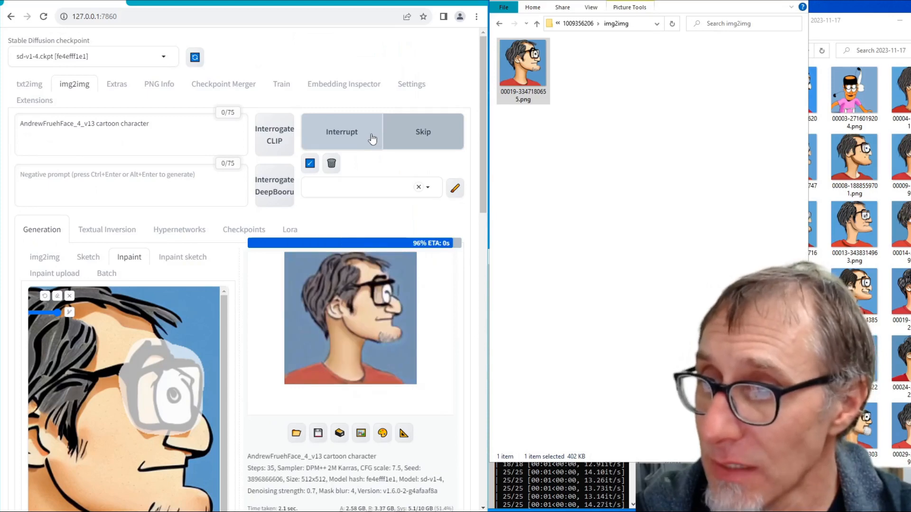
{"action": "left_click", "coordinate": [372, 138]}
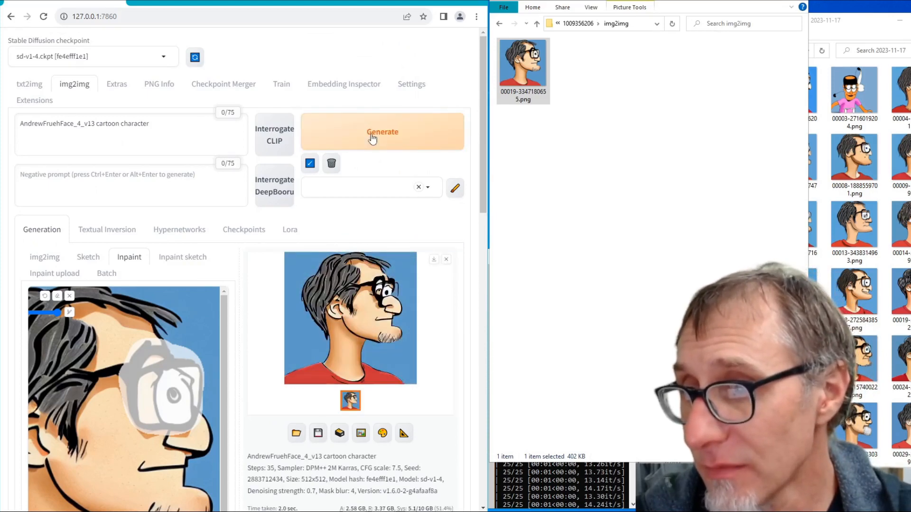
{"action": "left_click", "coordinate": [373, 139]}
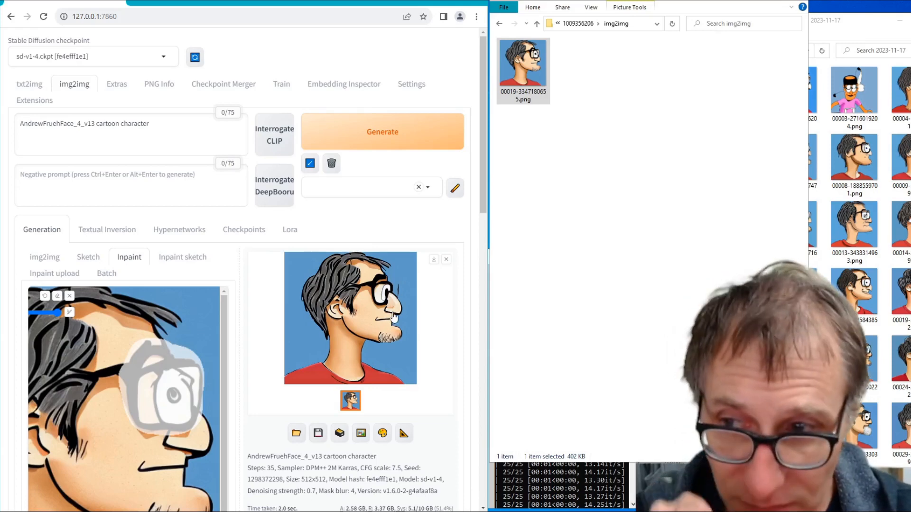
{"action": "left_click", "coordinate": [645, 275]}
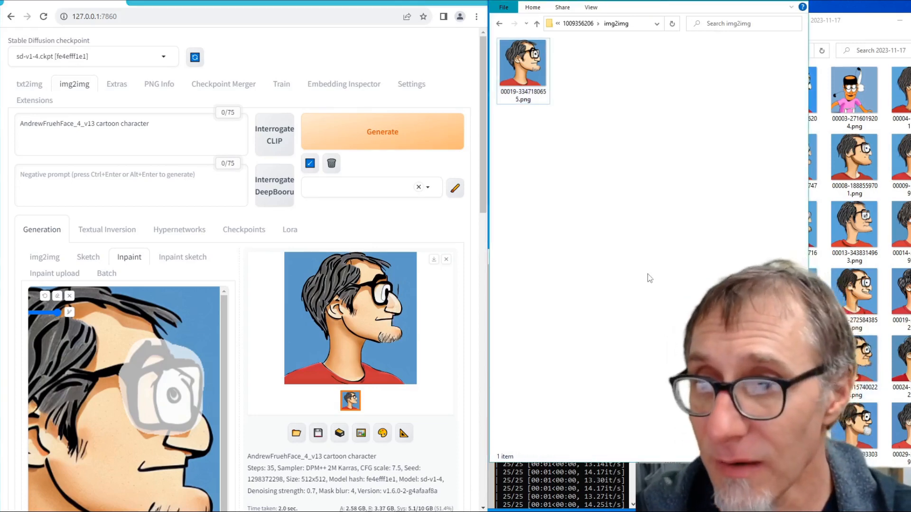
{"action": "right_click", "coordinate": [588, 163]}
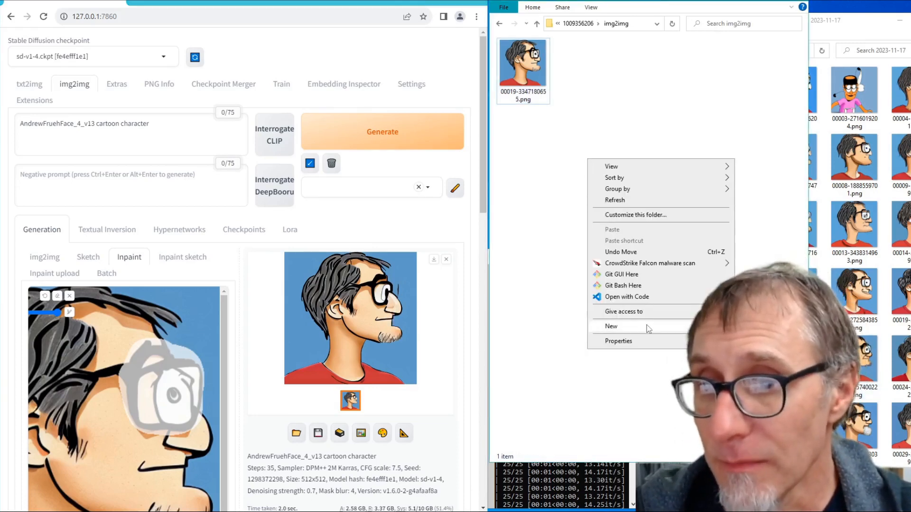
{"action": "left_click", "coordinate": [759, 327]}
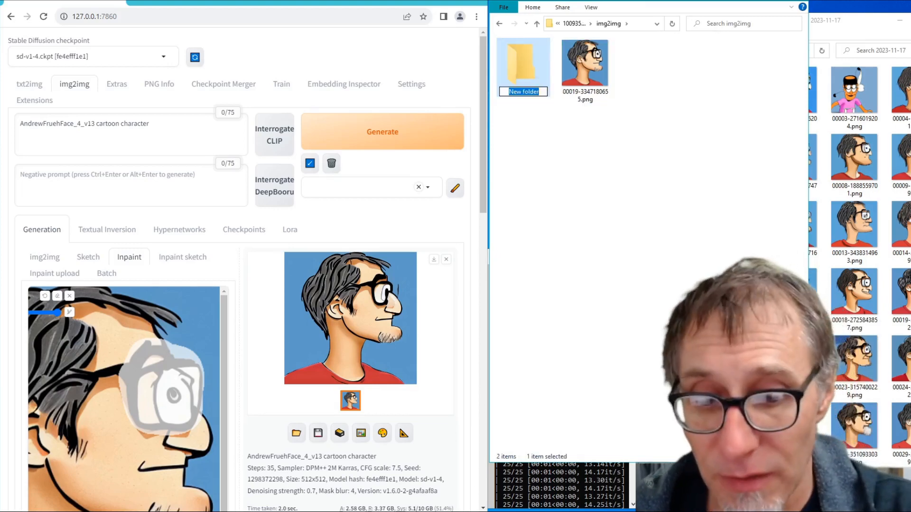
{"action": "type", "text": "inpaint"}
{"action": "key", "text": "Return"}
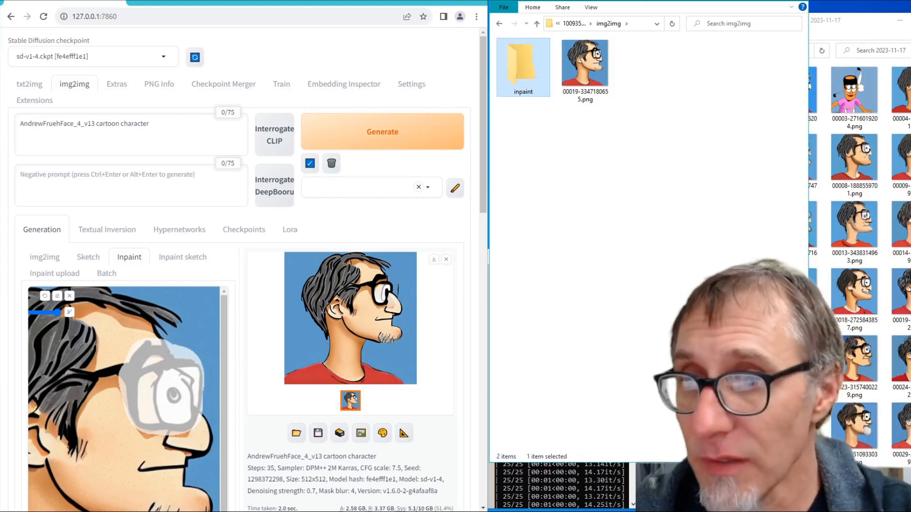
- Open the inpaint folder and copy the generated image 00059-1298372298.png into it from the 2023-11-17 output folder
{"action": "left_click", "coordinate": [596, 87]}
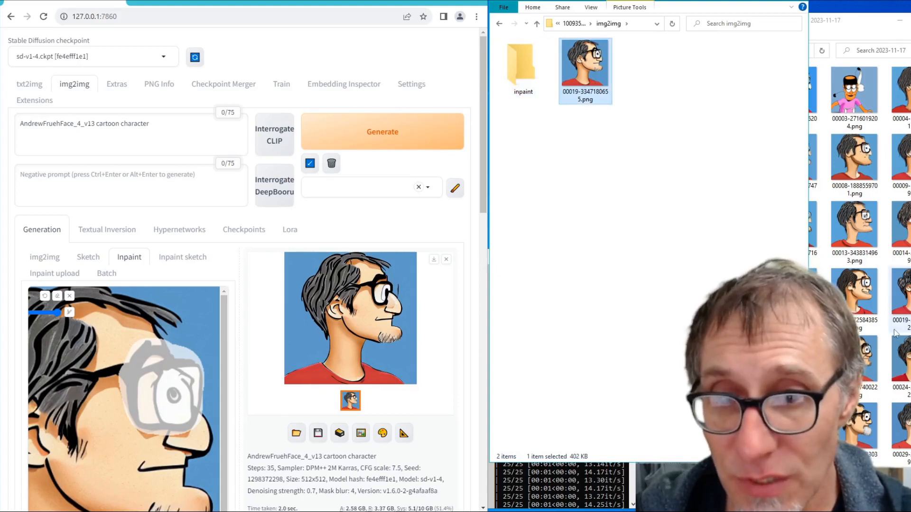
{"action": "double_click", "coordinate": [521, 67]}
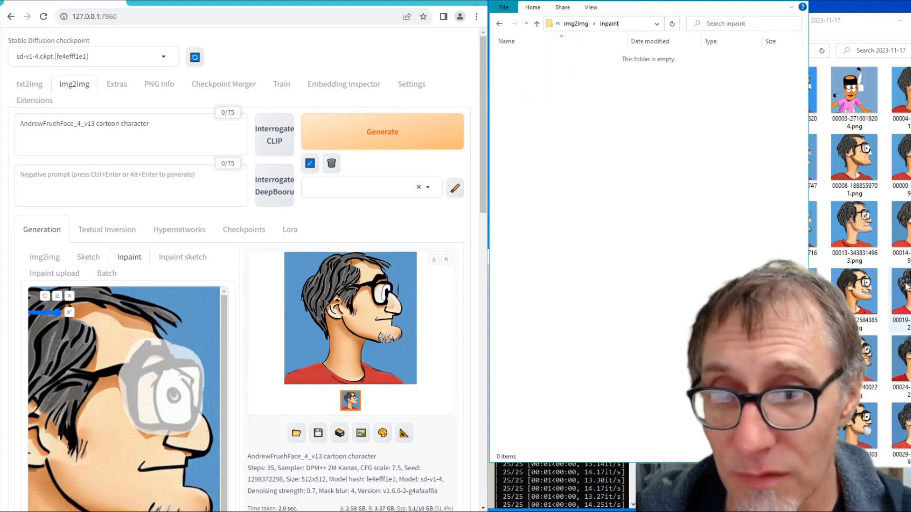
{"action": "scroll", "coordinate": [853, 332], "scroll_direction": "down", "scroll_amount": 5}
{"action": "left_click_drag", "start_coordinate": [901, 434], "coordinate": [650, 238]}
- Generate a new inpaint variation and copy 00060-4105316797.png from the 2023-11-17 output folder into the inpaint folder
{"action": "left_click", "coordinate": [400, 148]}
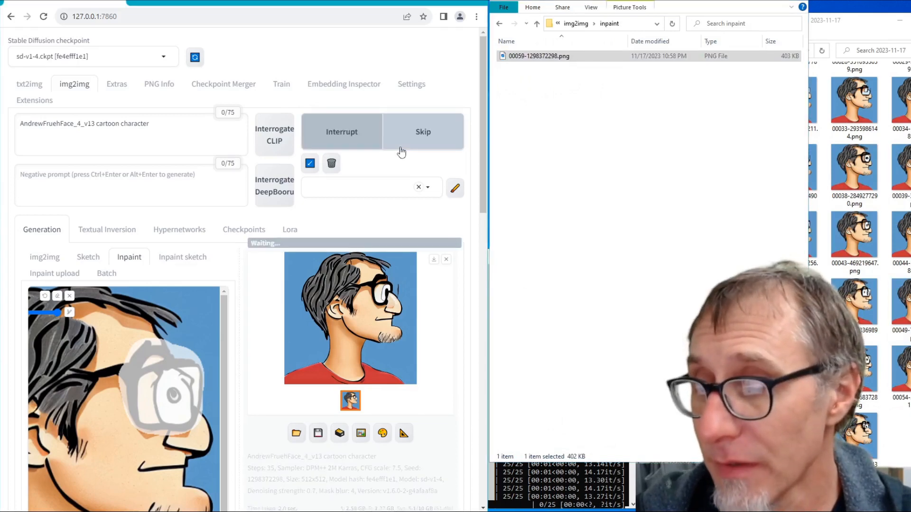
{"action": "left_click", "coordinate": [371, 143]}
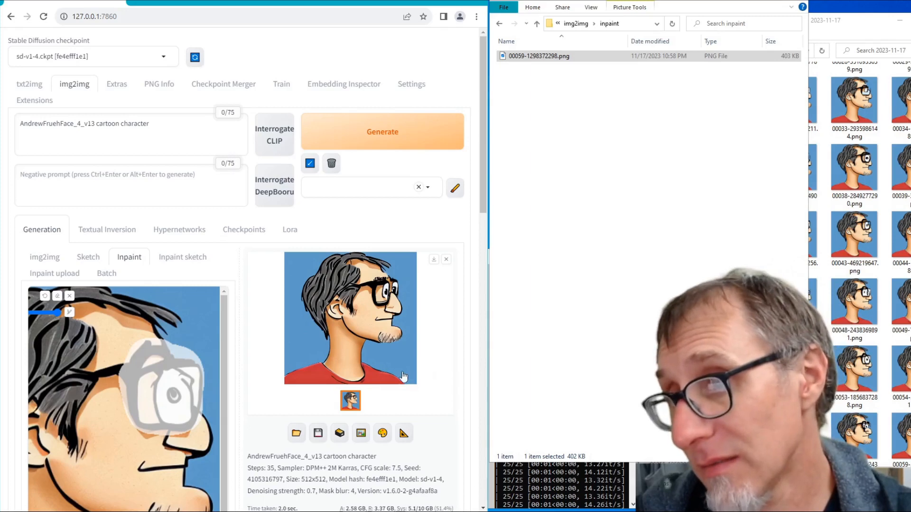
{"action": "scroll", "coordinate": [895, 399], "scroll_direction": "down", "scroll_amount": 1}
{"action": "left_click", "coordinate": [893, 428]}
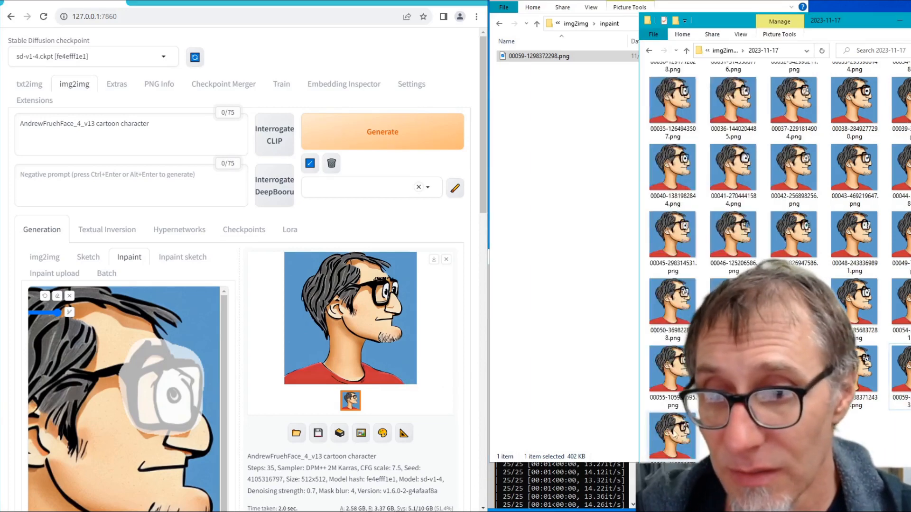
{"action": "left_click_drag", "start_coordinate": [676, 441], "coordinate": [588, 247]}
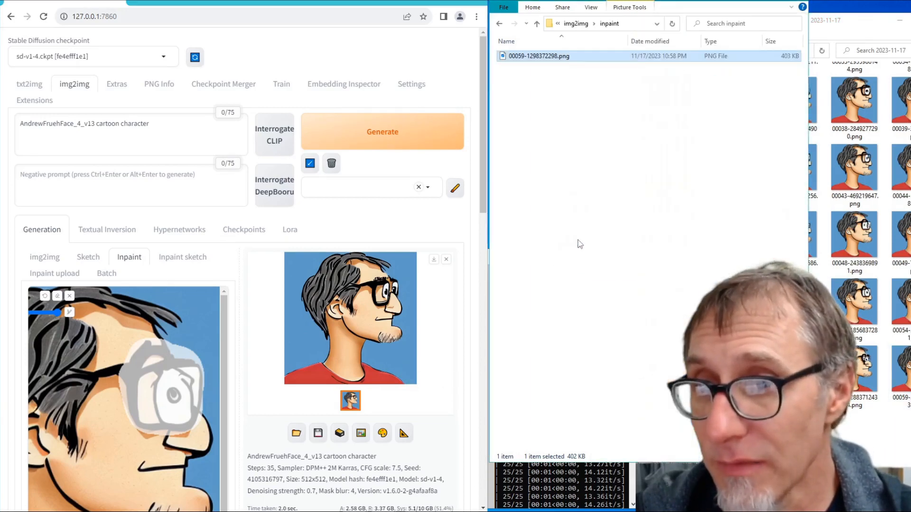
- Generate a run of further random-seed inpaint variations of the masked glasses area, keeping the denoising strength at 0.7
{"action": "left_click", "coordinate": [426, 138]}
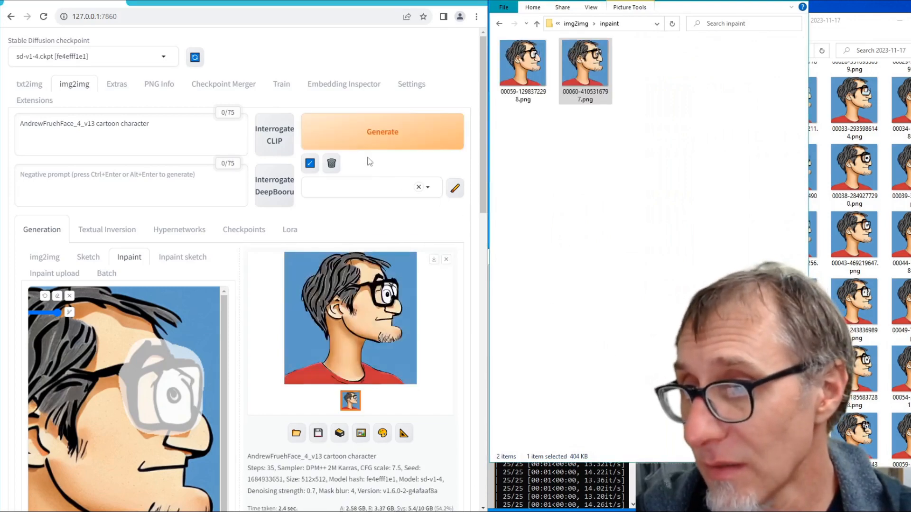
{"action": "left_click", "coordinate": [375, 147]}
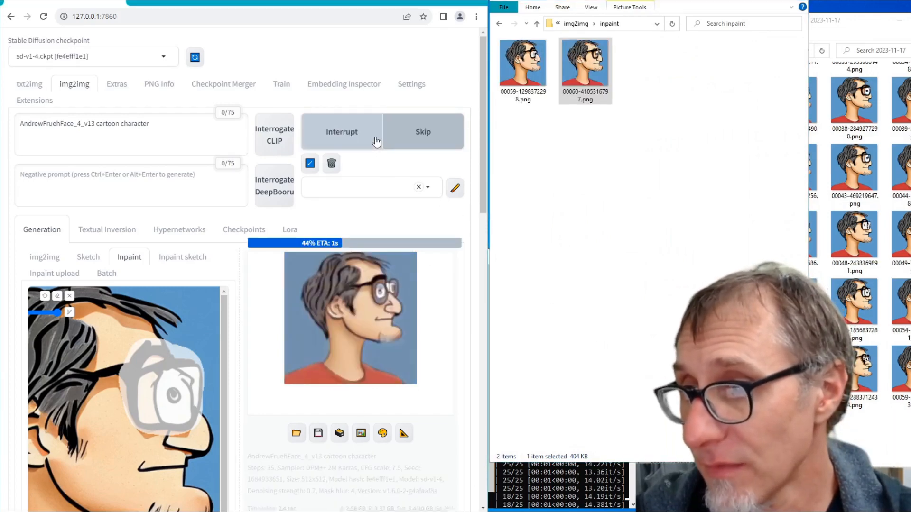
{"action": "left_click", "coordinate": [376, 140]}
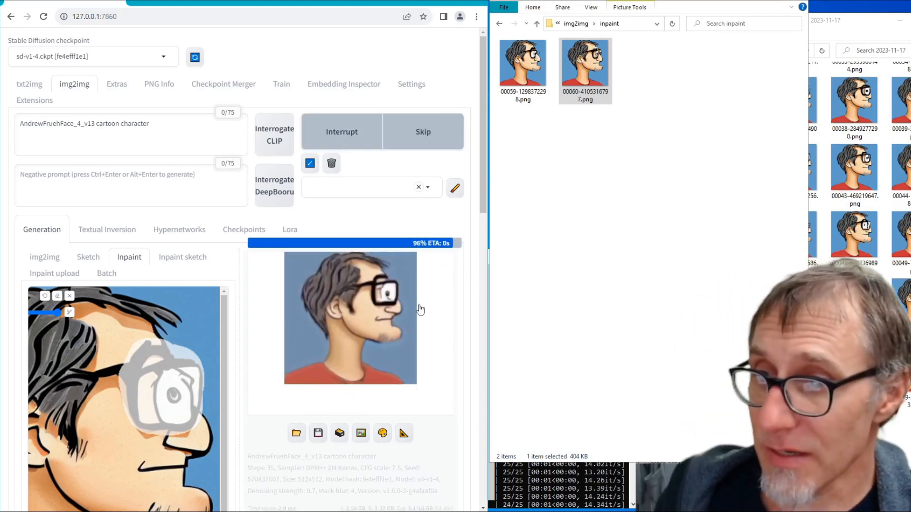
{"action": "left_click", "coordinate": [378, 135]}
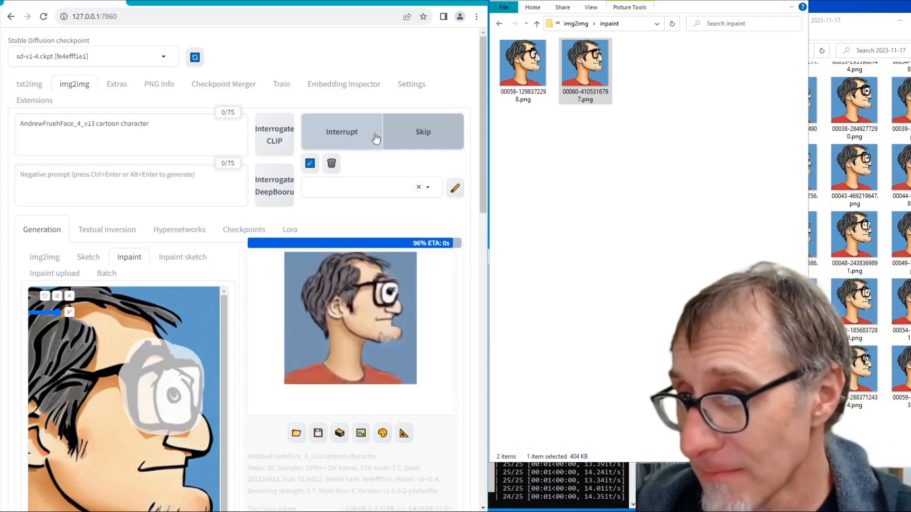
{"action": "left_click", "coordinate": [376, 137]}
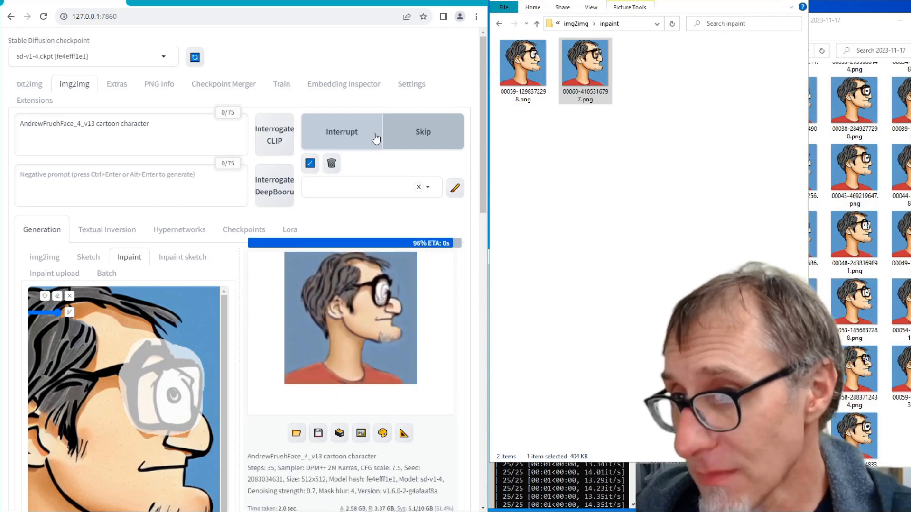
{"action": "left_click", "coordinate": [376, 137]}
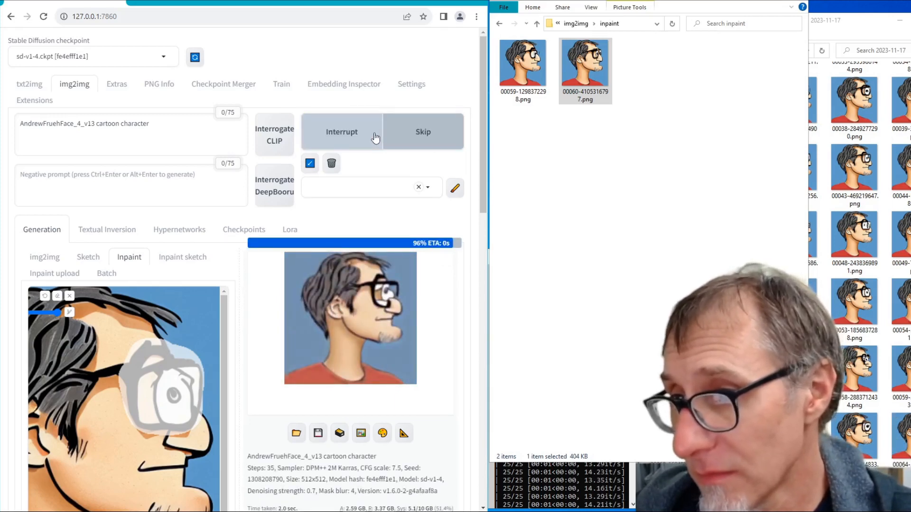
{"action": "left_click", "coordinate": [376, 137]}
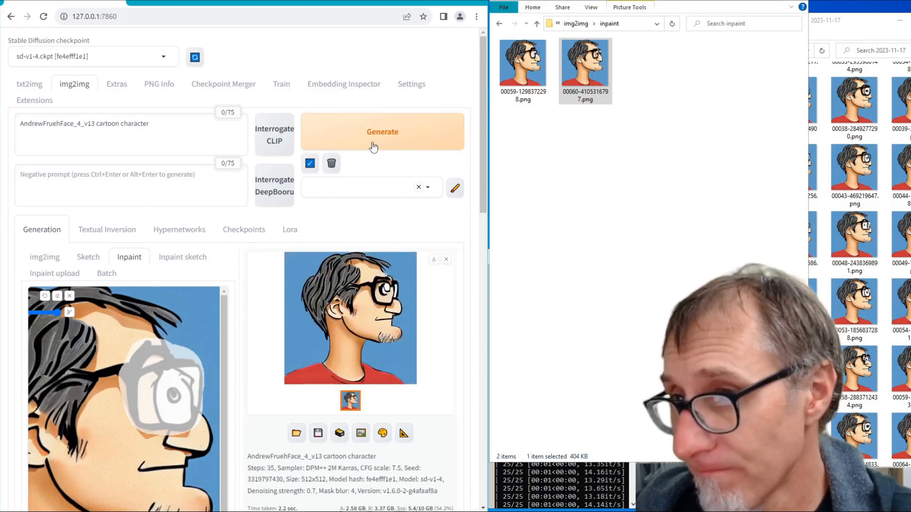
{"action": "left_click", "coordinate": [373, 138]}
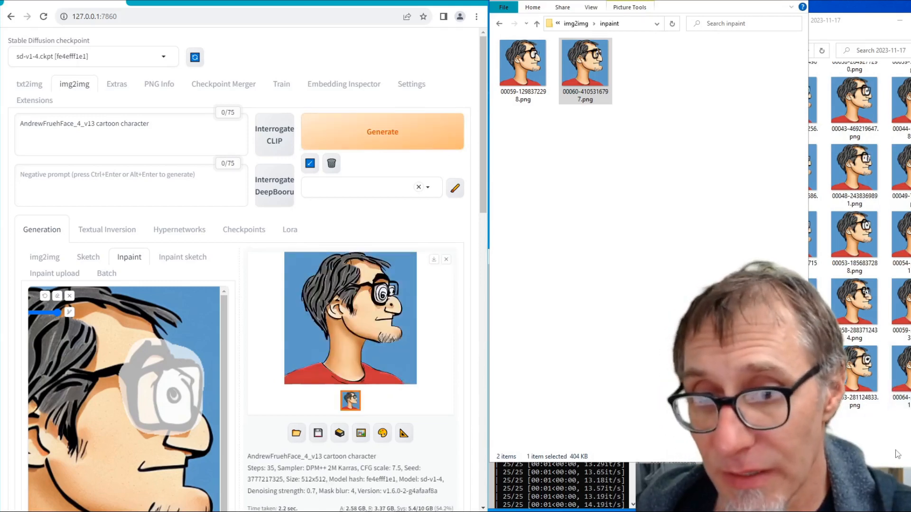
{"action": "left_click", "coordinate": [905, 401]}
{"action": "left_click", "coordinate": [621, 307]}
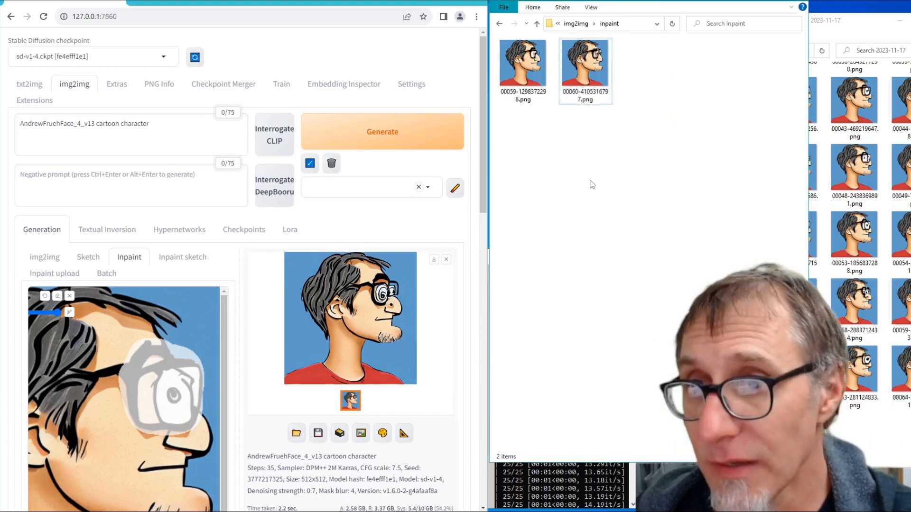
{"action": "left_click", "coordinate": [537, 23]}
{"action": "left_click", "coordinate": [538, 23]}
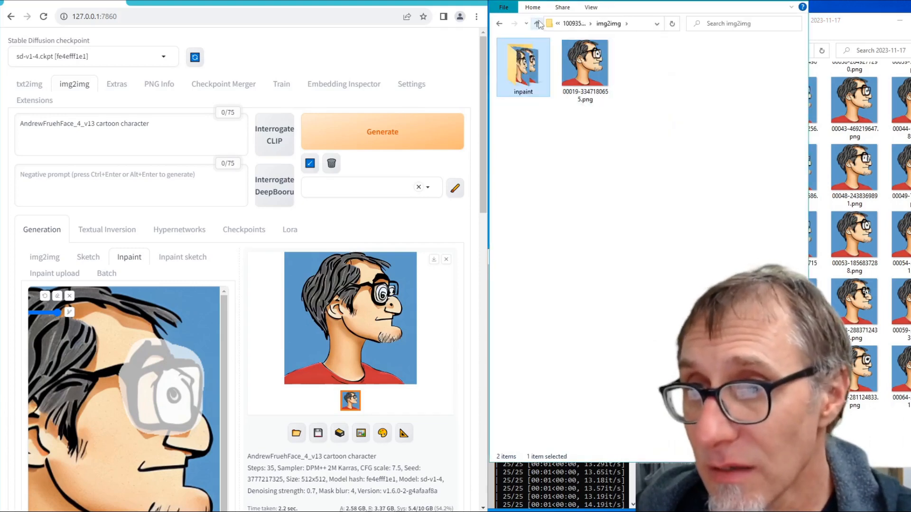
{"action": "double_click", "coordinate": [576, 75]}
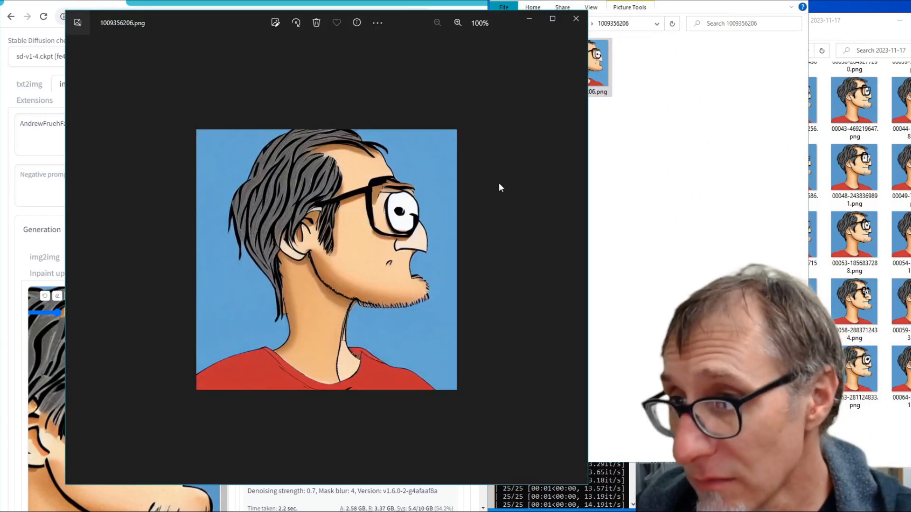
- Close the original portrait, then open the img2img folder and examine 00019-3347180655.png
{"action": "left_click", "coordinate": [575, 18]}
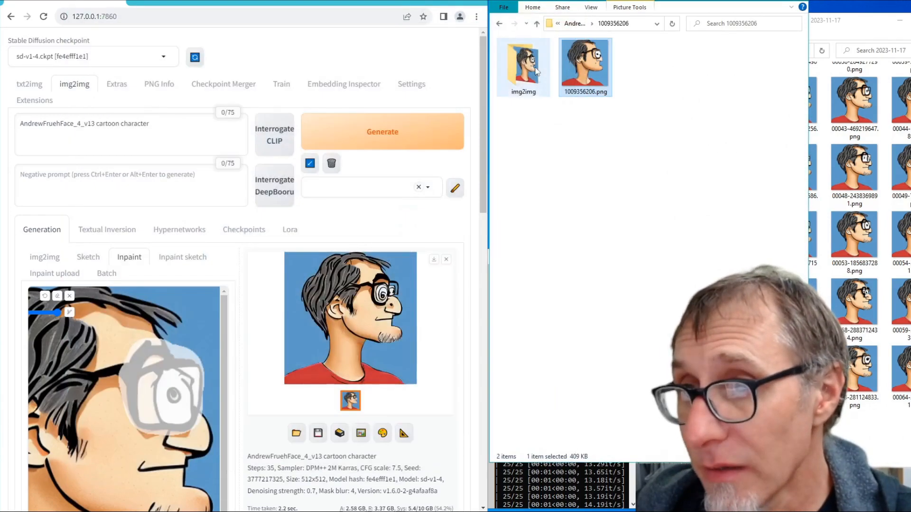
{"action": "double_click", "coordinate": [540, 70]}
{"action": "double_click", "coordinate": [585, 67]}
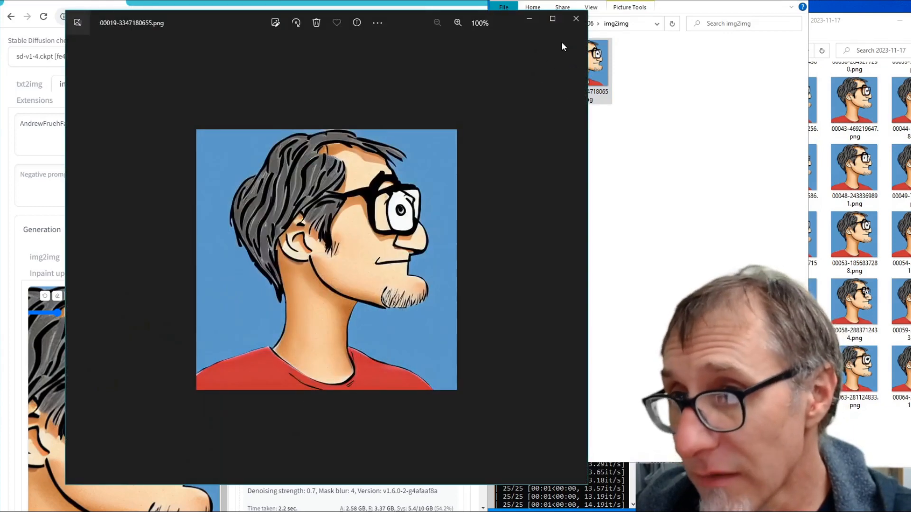
{"action": "left_click", "coordinate": [576, 18]}
- Compare 00059-1298372298.png and 00060-4105316797.png in the inpaint folder and delete 00059-1298372298.png from it
{"action": "double_click", "coordinate": [536, 74]}
{"action": "double_click", "coordinate": [537, 74]}
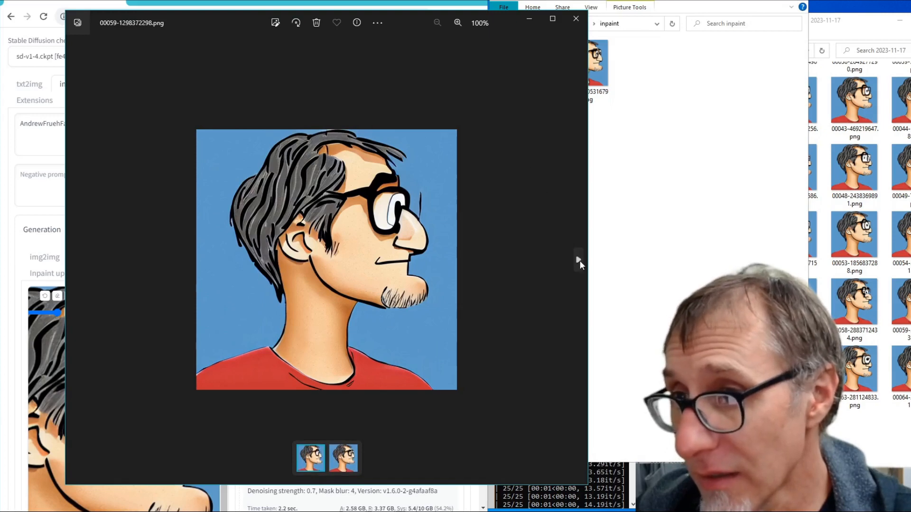
{"action": "left_click", "coordinate": [577, 259]}
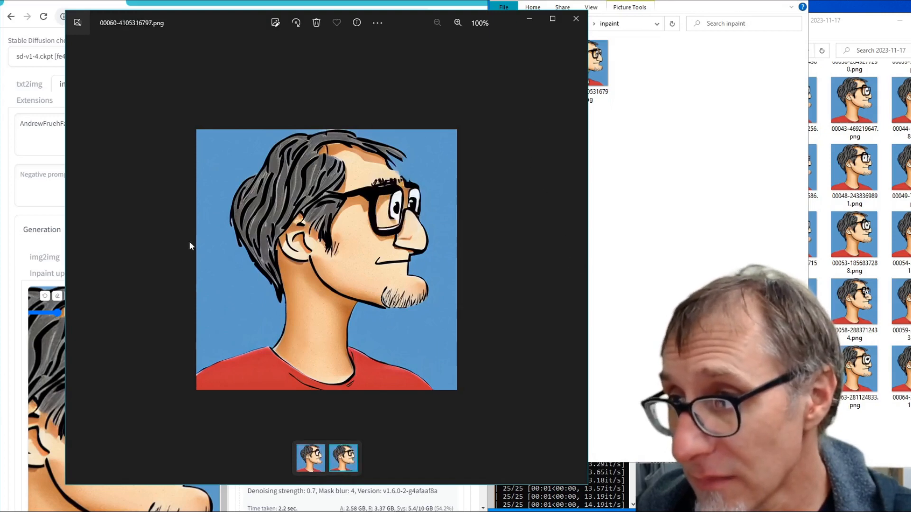
{"action": "left_click", "coordinate": [75, 259]}
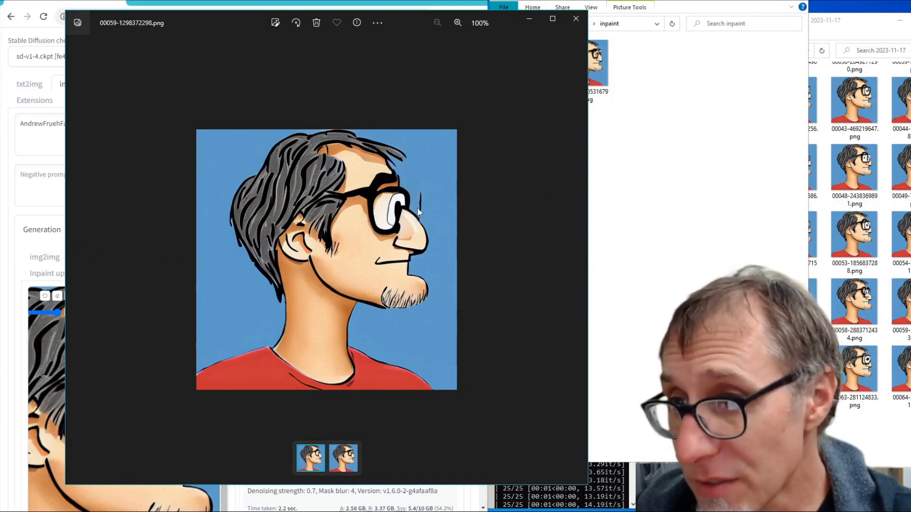
{"action": "left_click", "coordinate": [577, 263]}
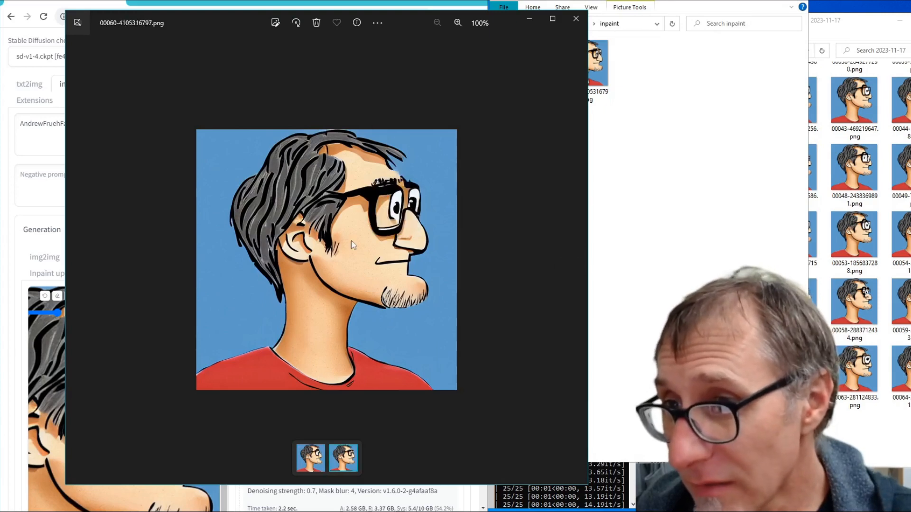
{"action": "left_click", "coordinate": [75, 259]}
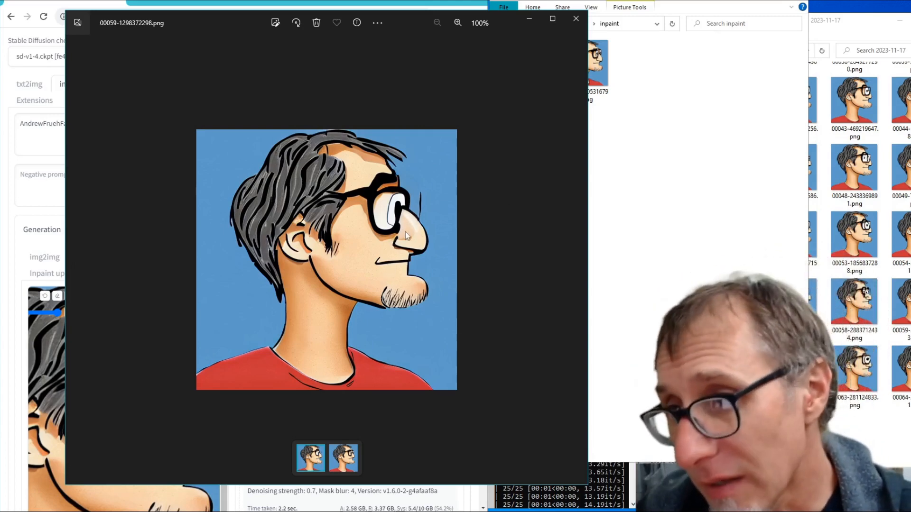
{"action": "left_click", "coordinate": [574, 20]}
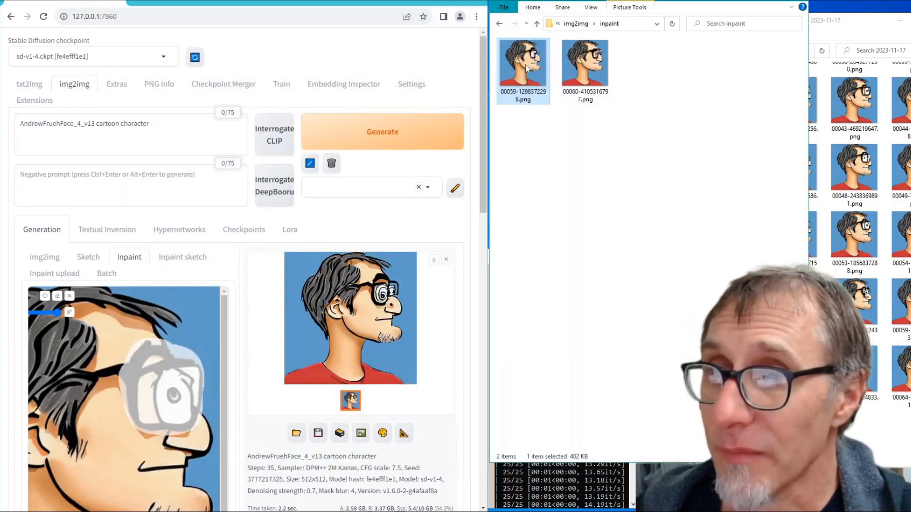
{"action": "key", "text": "Delete"}
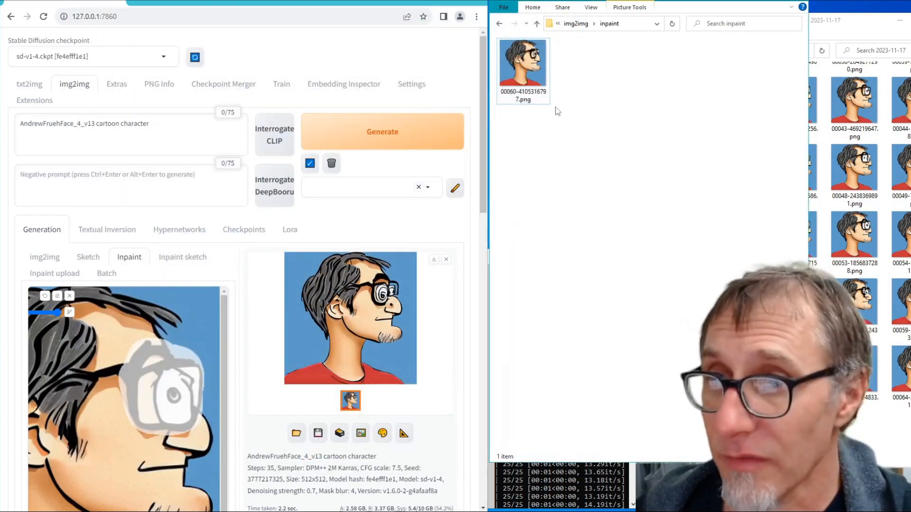
- Generate another series of inpaint variations of the masked glasses and eye with random seeds at denoising strength 0.7
{"action": "left_click", "coordinate": [427, 139]}
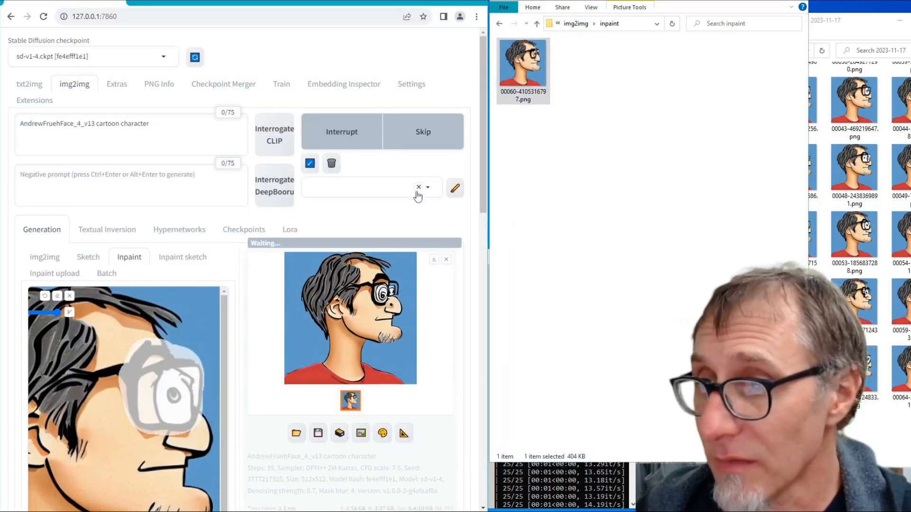
{"action": "left_click", "coordinate": [400, 142]}
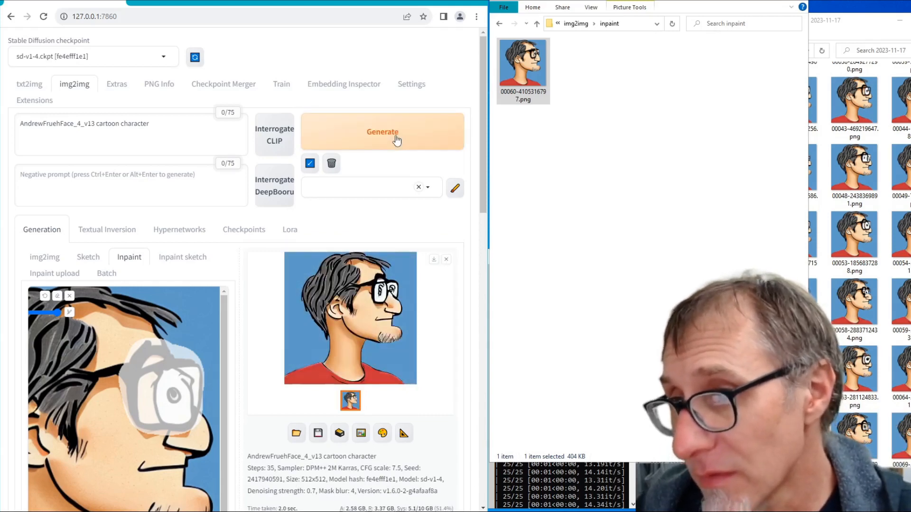
{"action": "left_click", "coordinate": [397, 140]}
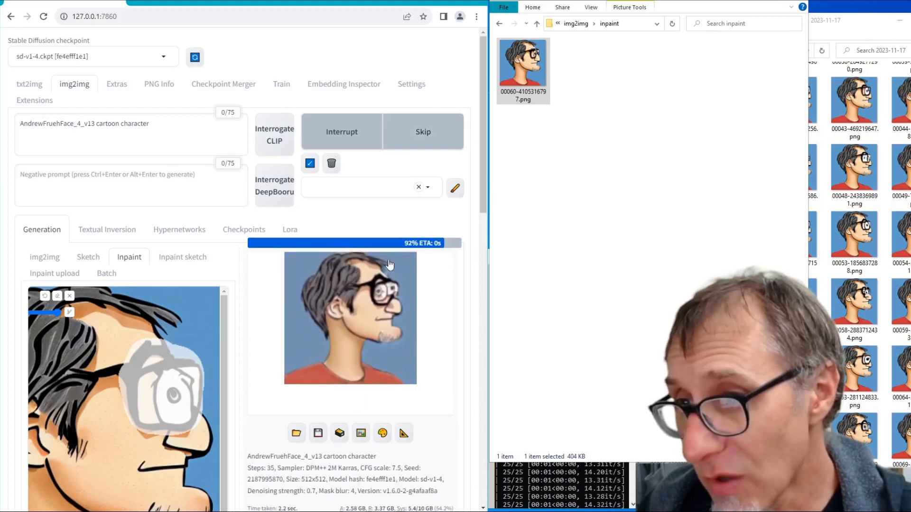
{"action": "left_click", "coordinate": [361, 145]}
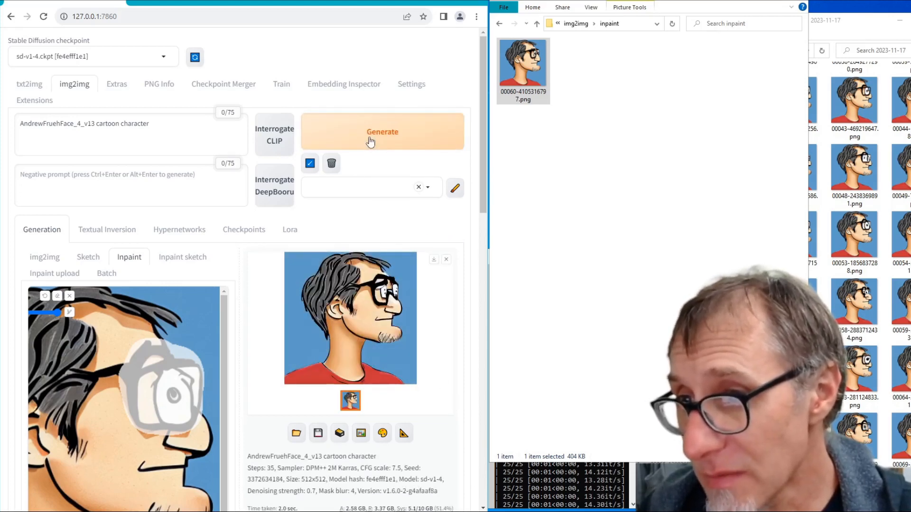
{"action": "left_click", "coordinate": [367, 137]}
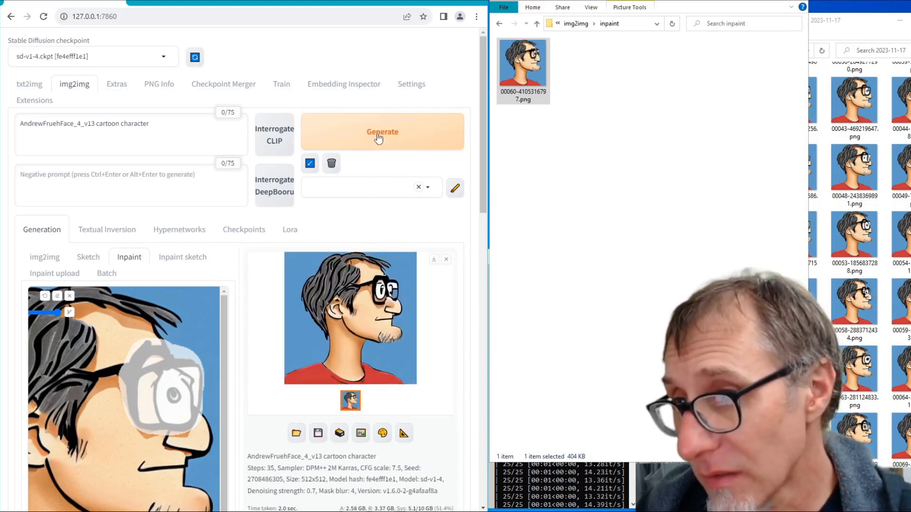
{"action": "left_click", "coordinate": [380, 135]}
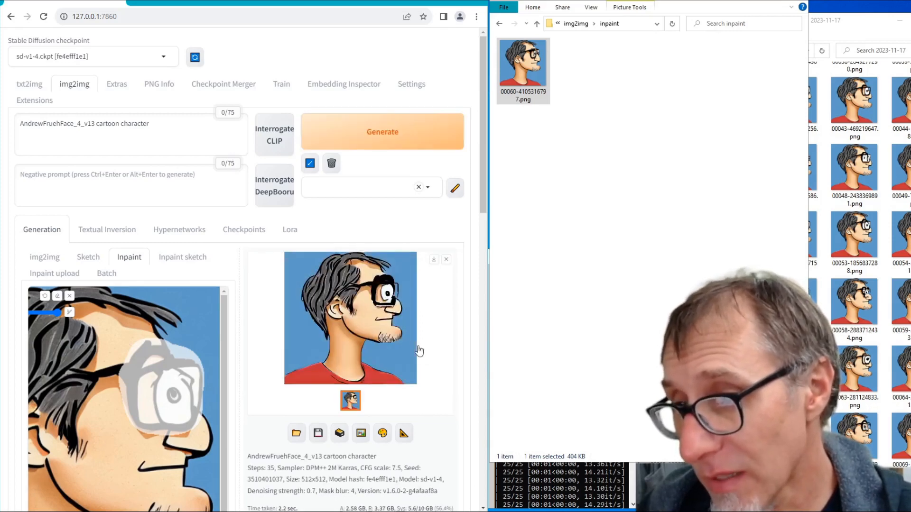
{"action": "left_click", "coordinate": [393, 136]}
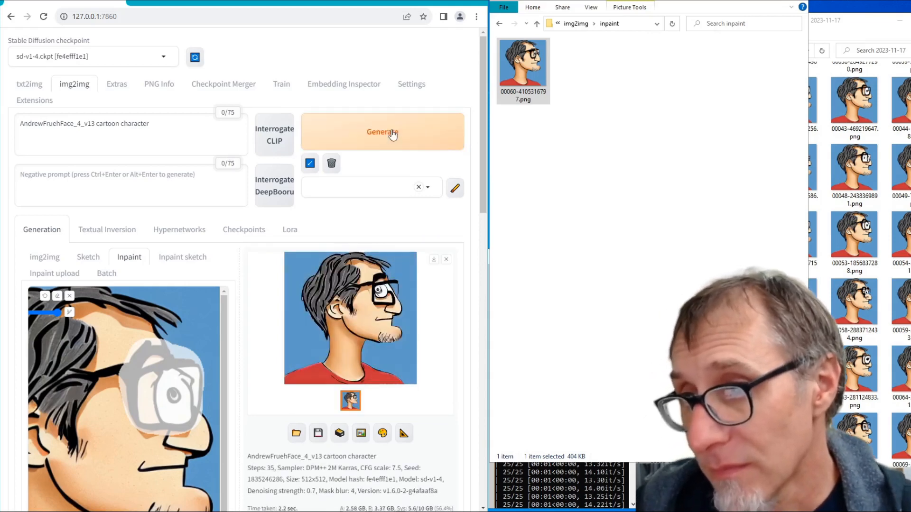
{"action": "left_click", "coordinate": [392, 136]}
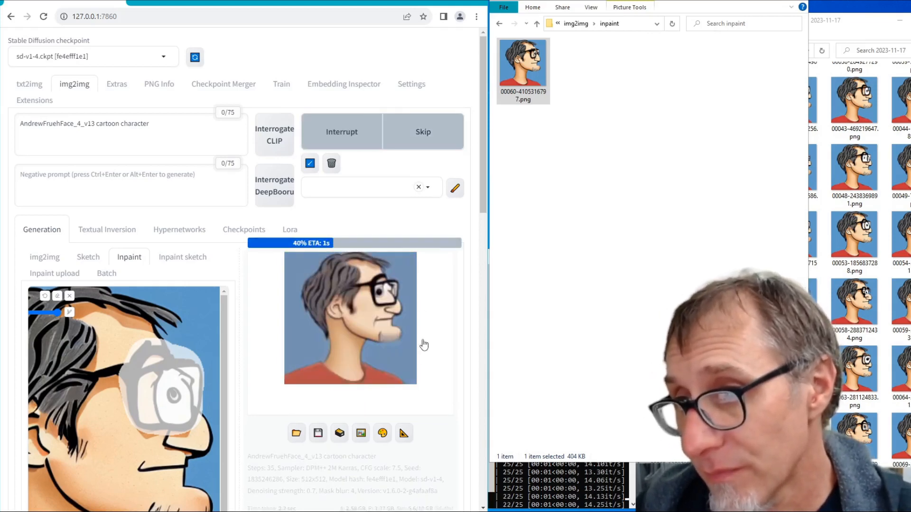
{"action": "left_click", "coordinate": [379, 142]}
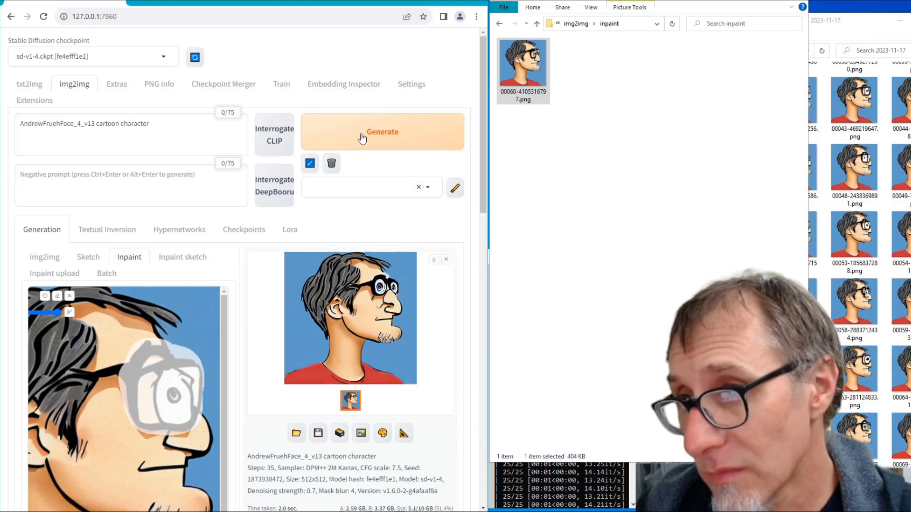
{"action": "left_click", "coordinate": [362, 136]}
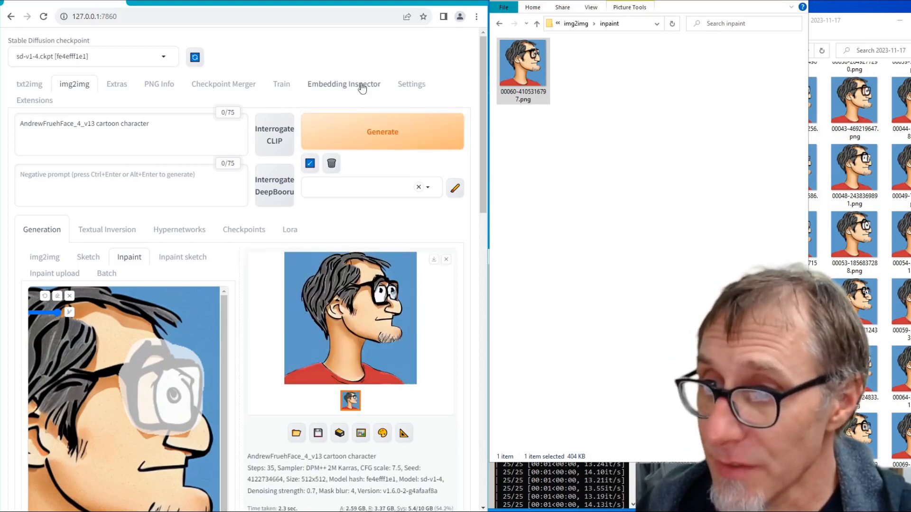
{"action": "left_click", "coordinate": [368, 139]}
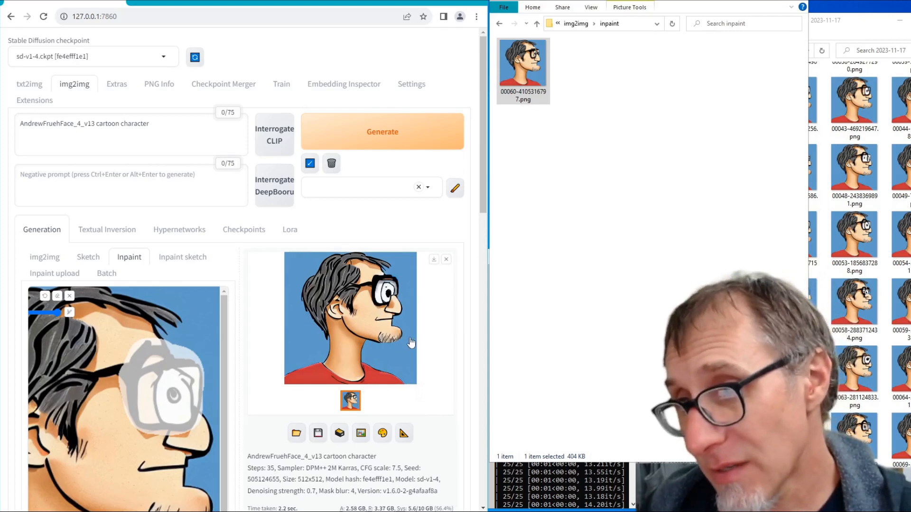
- Copy 00078-505124655.png from the 2023-11-17 output folder into the inpaint folder and compare it with 00060-4105316797.png
{"action": "scroll", "coordinate": [895, 379], "scroll_direction": "down", "scroll_amount": 2}
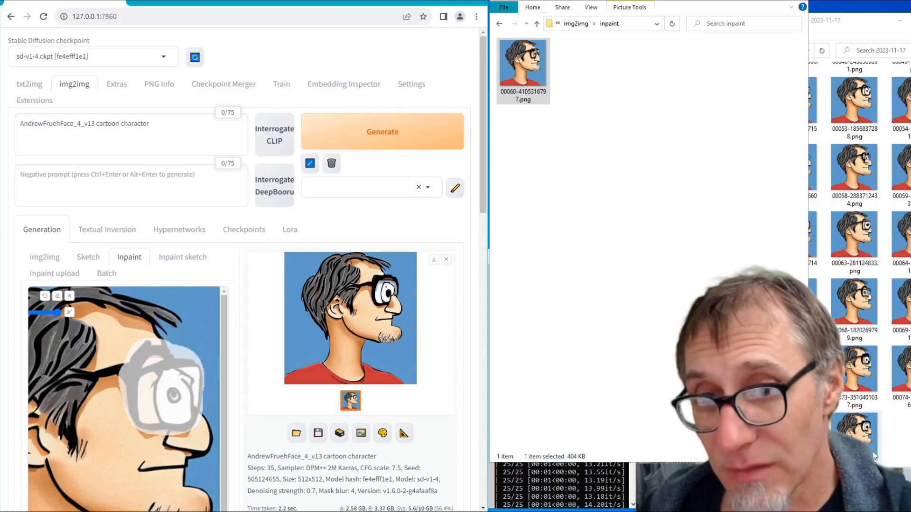
{"action": "left_click_drag", "start_coordinate": [854, 427], "coordinate": [642, 193]}
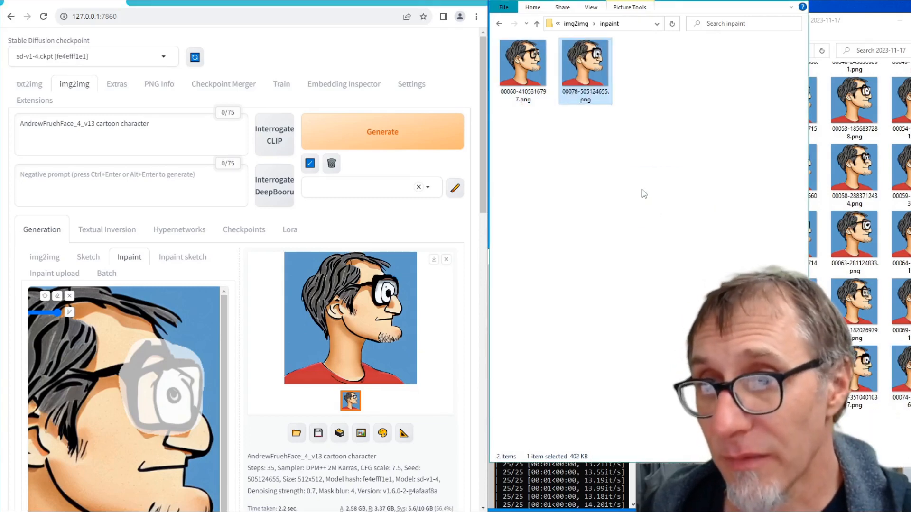
{"action": "double_click", "coordinate": [581, 73]}
{"action": "key", "text": "Left"}
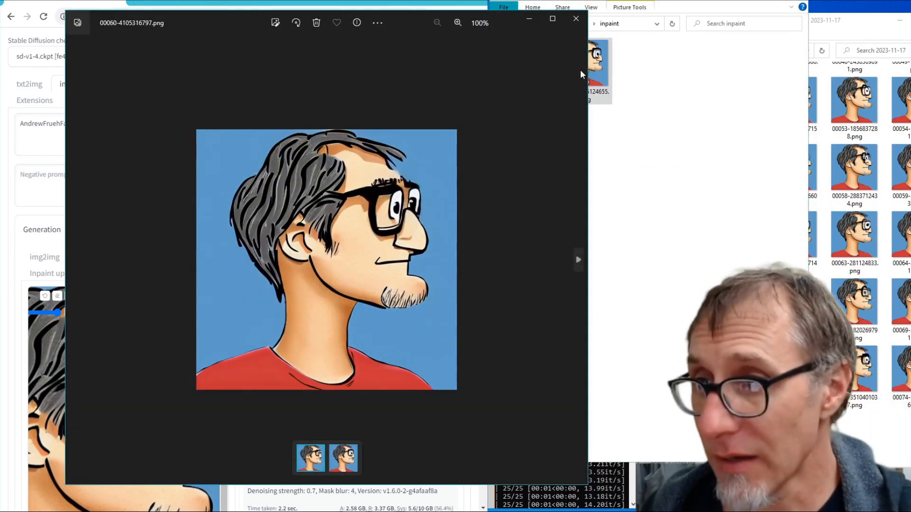
{"action": "key", "text": "Right"}
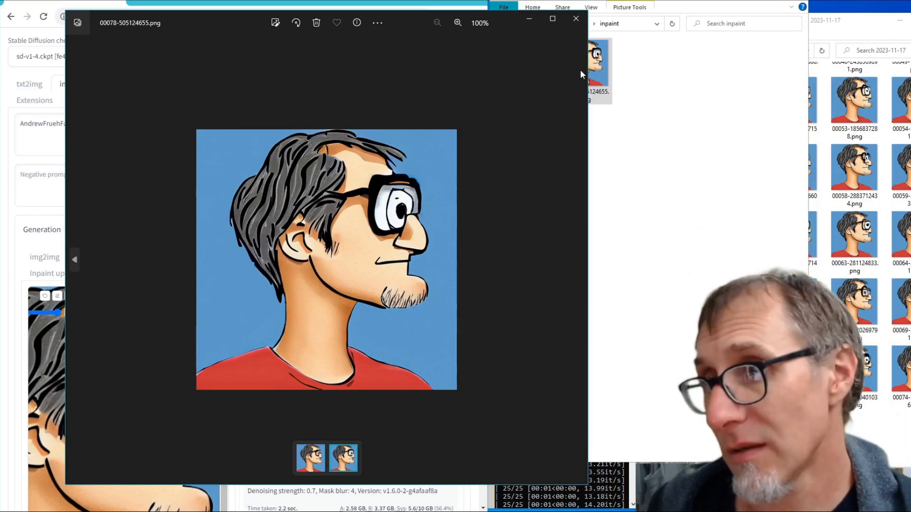
{"action": "left_click", "coordinate": [575, 18]}
- Review the nested img2img and inpaint folders, going up to the parent folder that holds all the seed-numbered image folders
{"action": "left_click", "coordinate": [536, 23]}
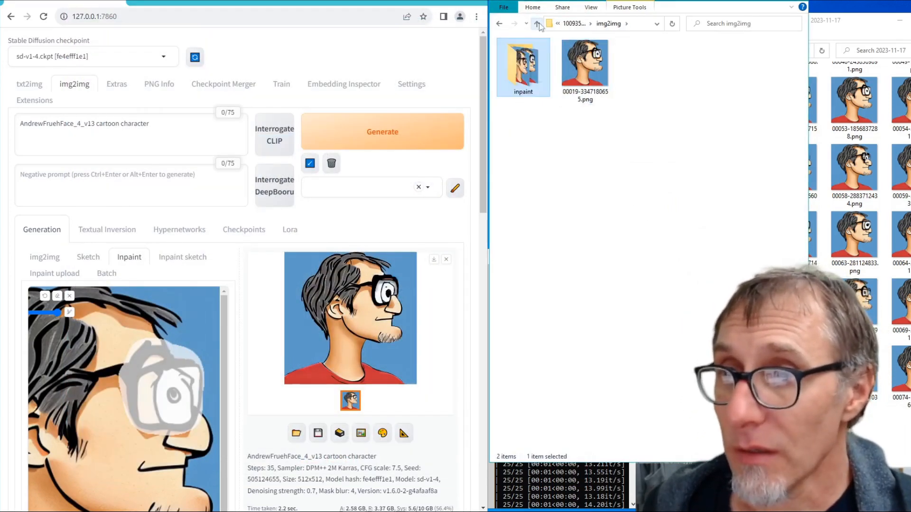
{"action": "double_click", "coordinate": [524, 90]}
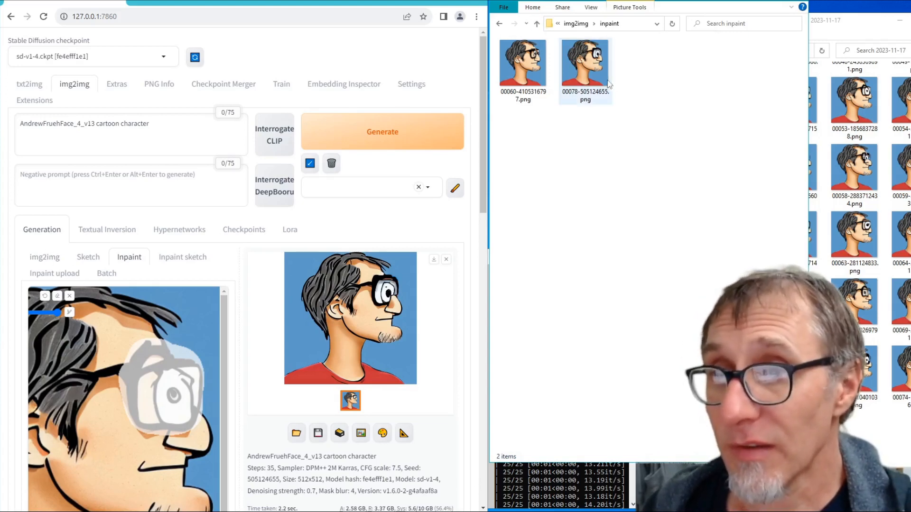
{"action": "left_click", "coordinate": [537, 25]}
{"action": "left_click", "coordinate": [537, 24]}
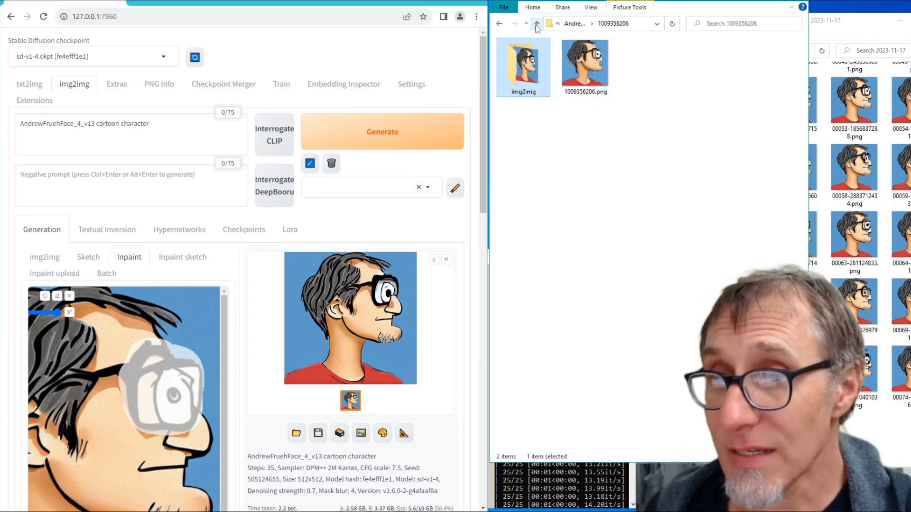
{"action": "left_click", "coordinate": [536, 25]}
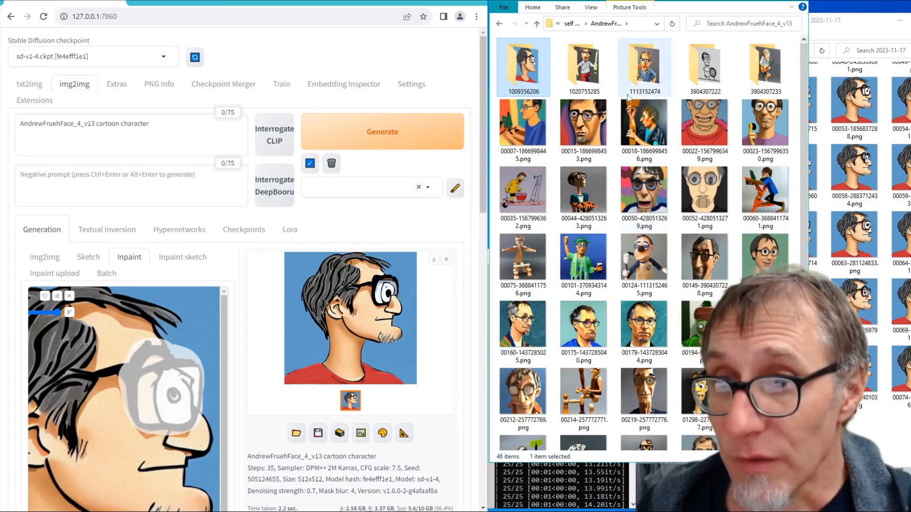
{"action": "double_click", "coordinate": [644, 66]}
{"action": "double_click", "coordinate": [590, 67]}
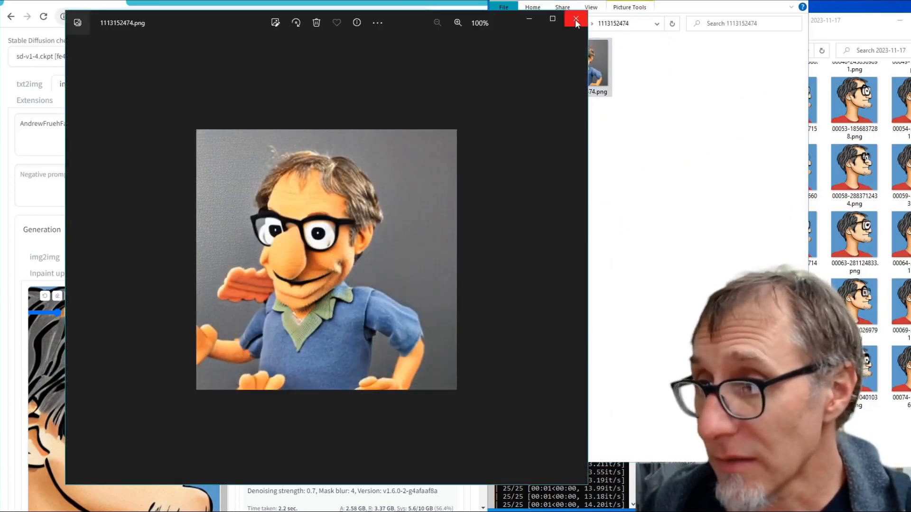
{"action": "left_click", "coordinate": [575, 21]}
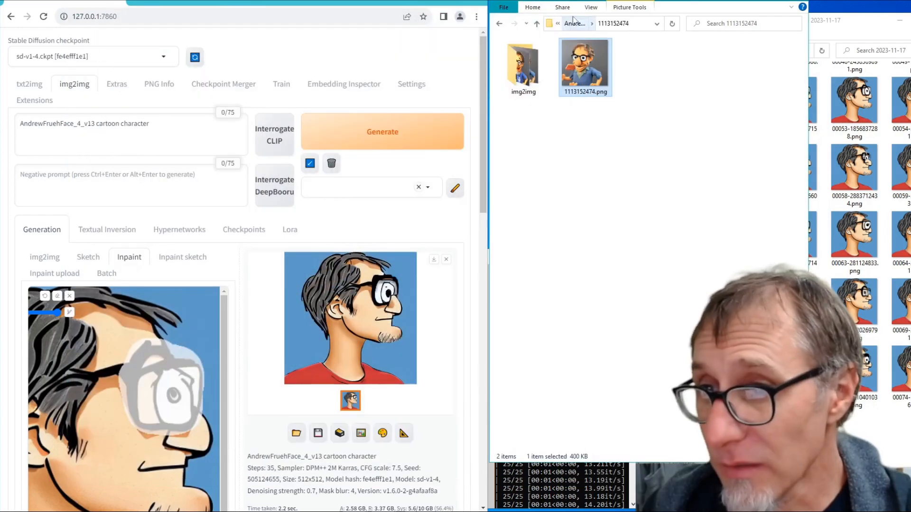
{"action": "double_click", "coordinate": [534, 83]}
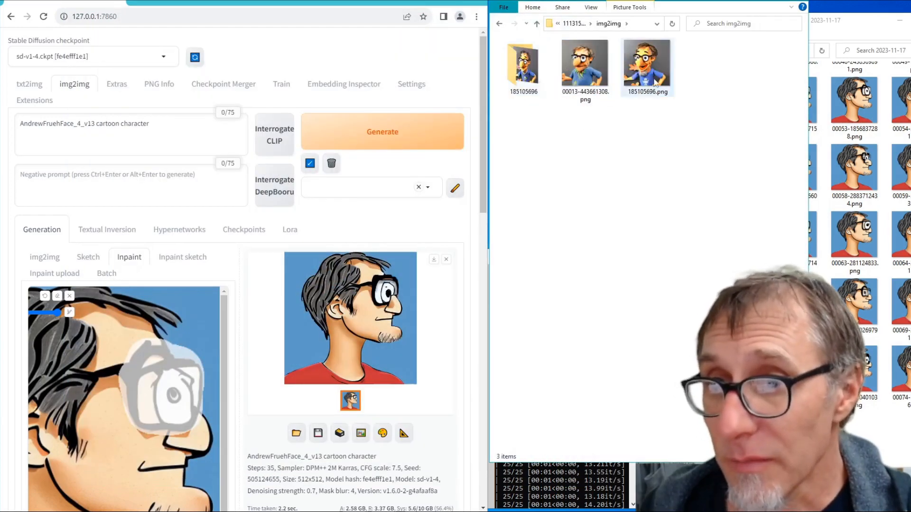
{"action": "double_click", "coordinate": [585, 66]}
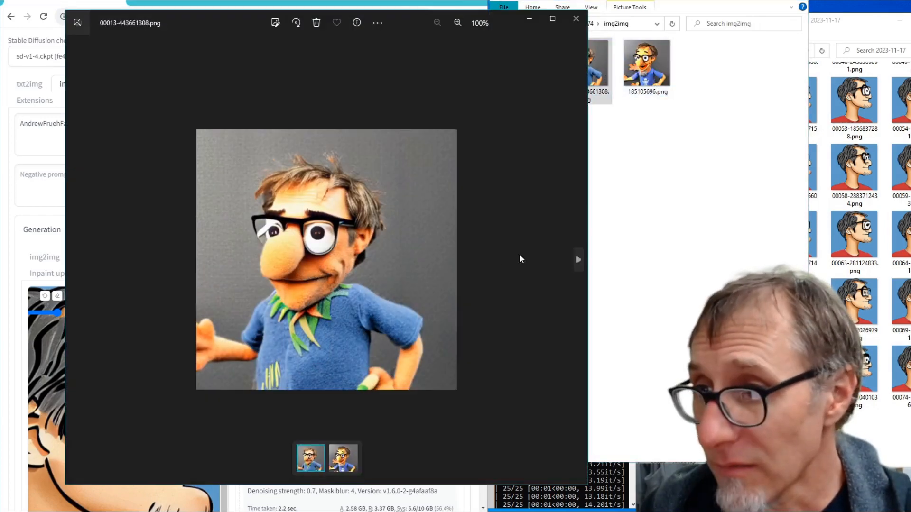
{"action": "left_click", "coordinate": [576, 264]}
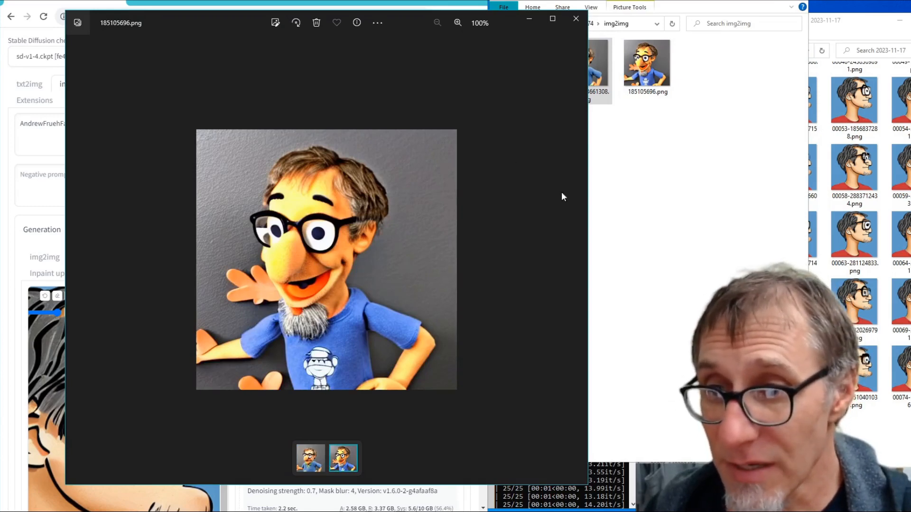
{"action": "left_click", "coordinate": [576, 18]}
- Open the 185105696 subfolder and examine its image 00013-454260667.png
{"action": "double_click", "coordinate": [534, 93]}
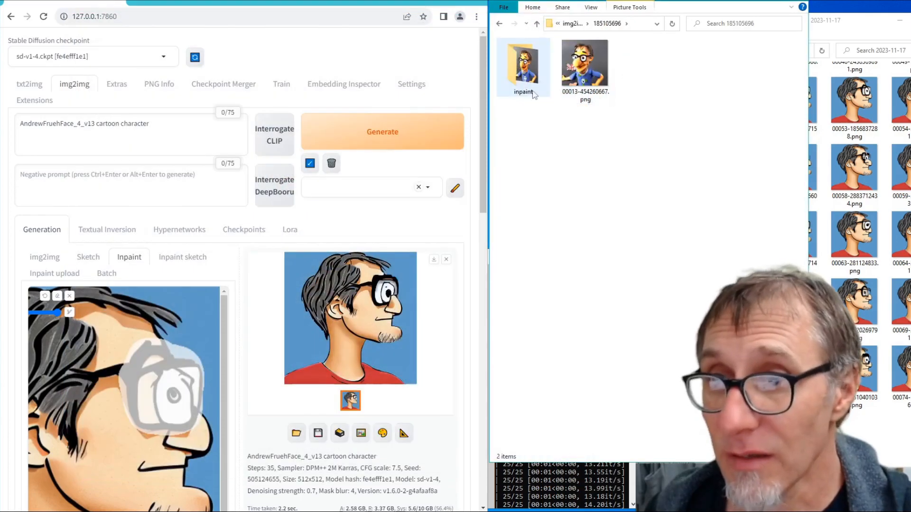
{"action": "double_click", "coordinate": [584, 67]}
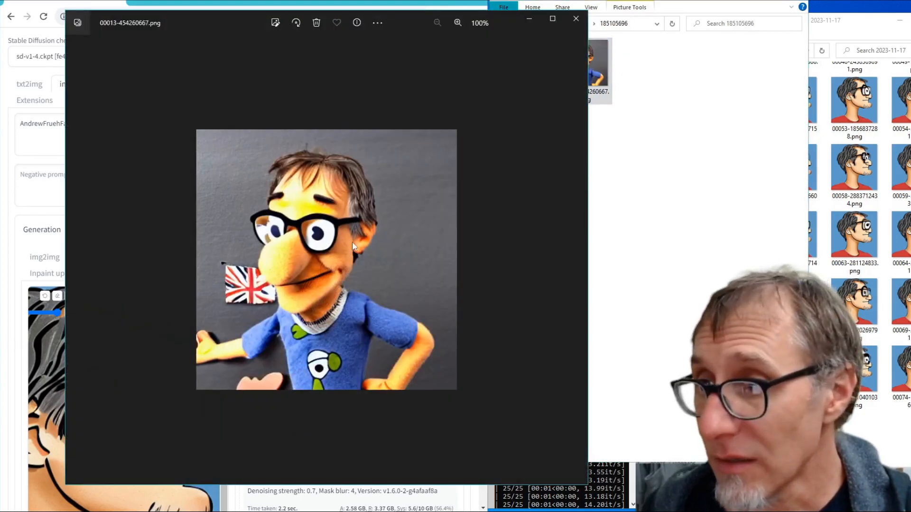
- Close the image preview and examine 3347637177.png in the inpaint folder inside 185105696
{"action": "left_click", "coordinate": [573, 22]}
{"action": "left_click", "coordinate": [536, 23]}
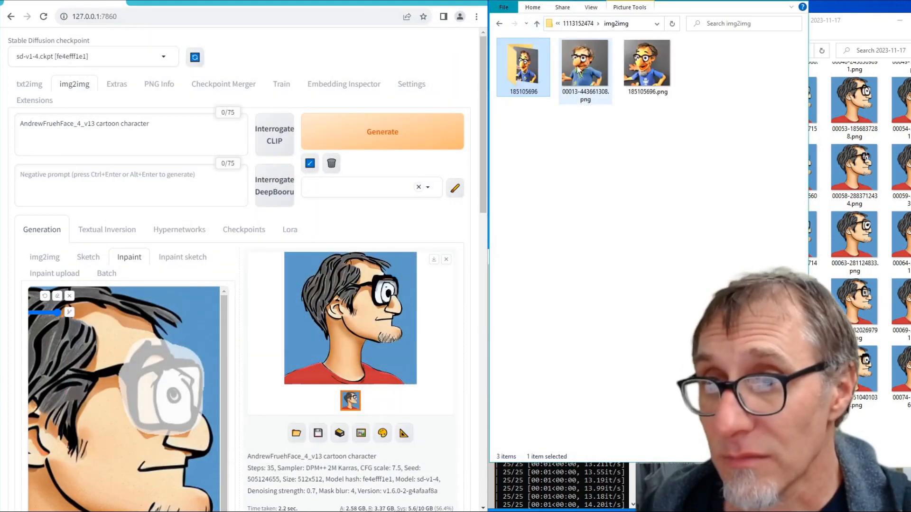
{"action": "double_click", "coordinate": [512, 69]}
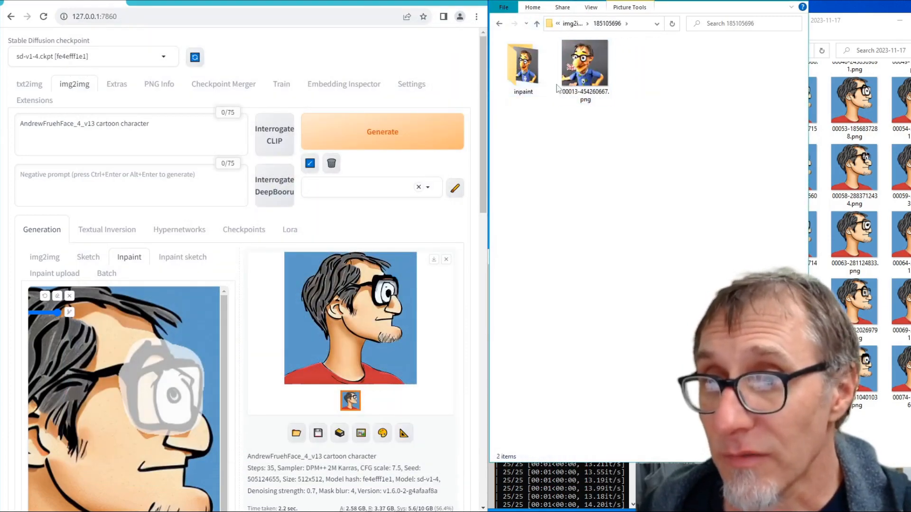
{"action": "left_click", "coordinate": [584, 73]}
{"action": "left_click", "coordinate": [533, 75]}
{"action": "double_click", "coordinate": [534, 75]}
{"action": "left_click", "coordinate": [522, 80]}
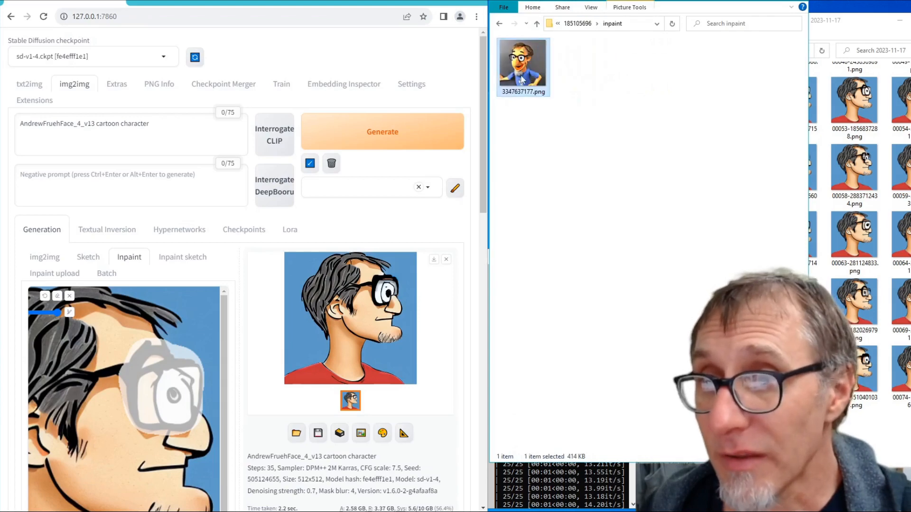
- Place the inpaint folder from 185105696 one level higher, directly inside the img2img folder
{"action": "left_click", "coordinate": [537, 23]}
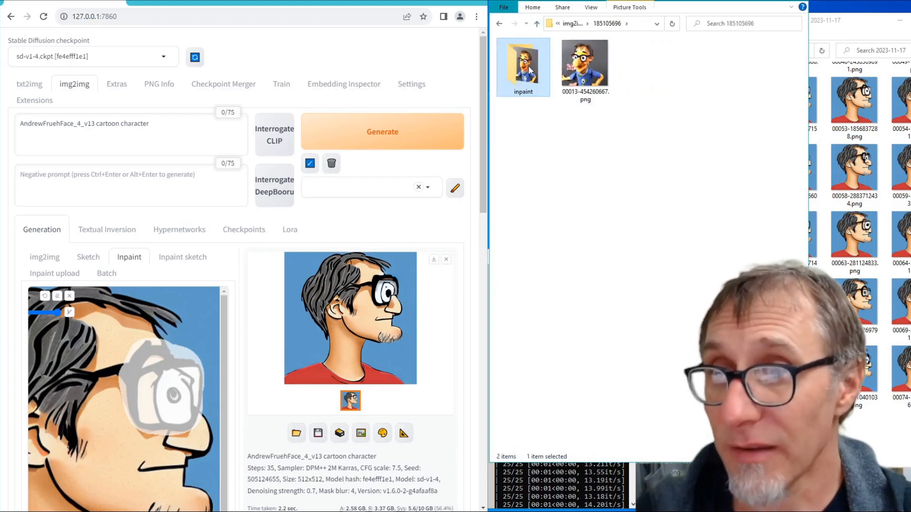
{"action": "left_click", "coordinate": [564, 132]}
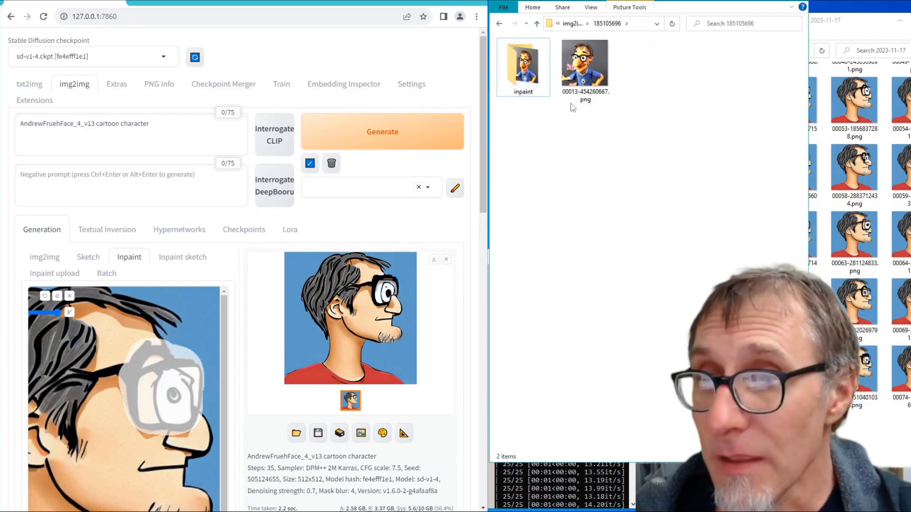
{"action": "left_click", "coordinate": [585, 68]}
{"action": "left_click", "coordinate": [524, 67]}
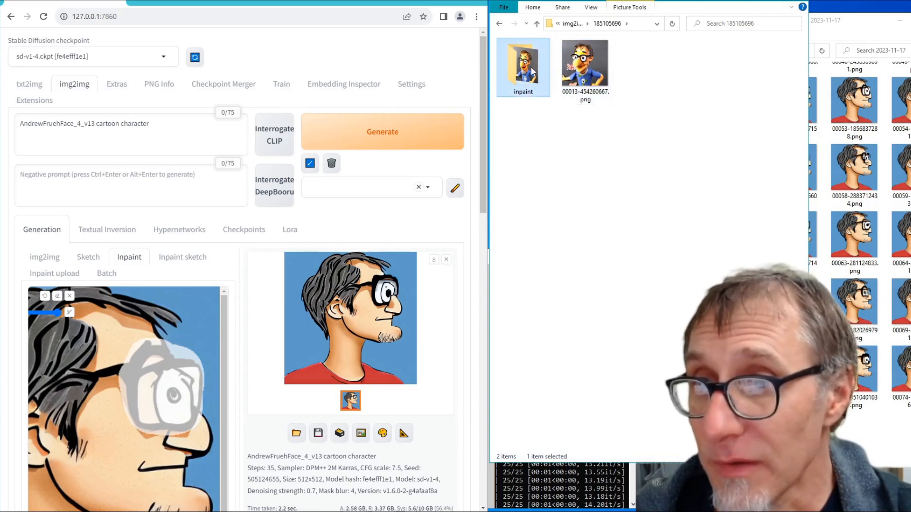
{"action": "left_click", "coordinate": [541, 25]}
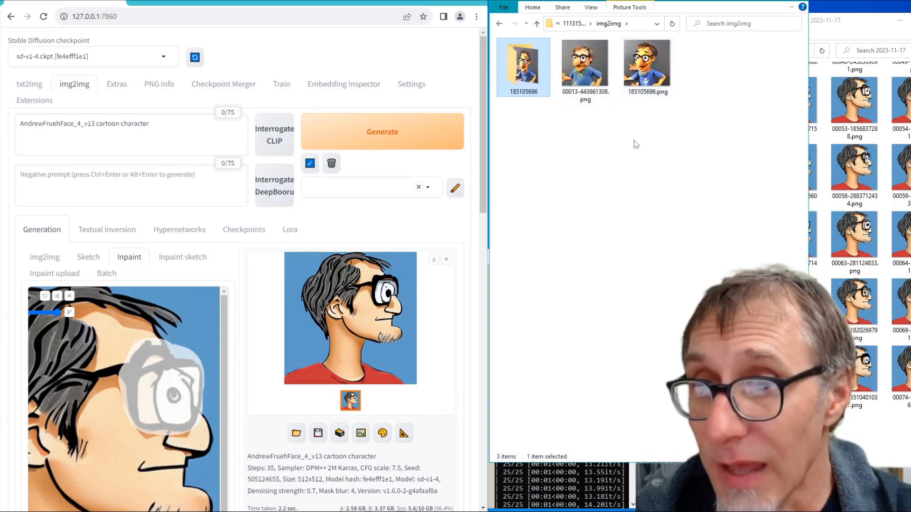
{"action": "key", "text": "ctrl+v"}
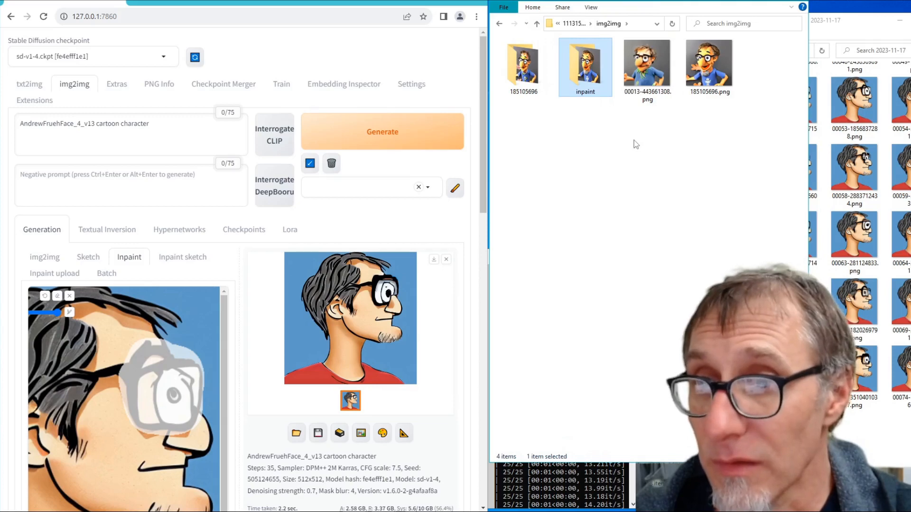
{"action": "left_click", "coordinate": [634, 140]}
- Check the contents of the relocated inpaint folder beside 185105696.png in img2img
{"action": "left_click", "coordinate": [591, 72]}
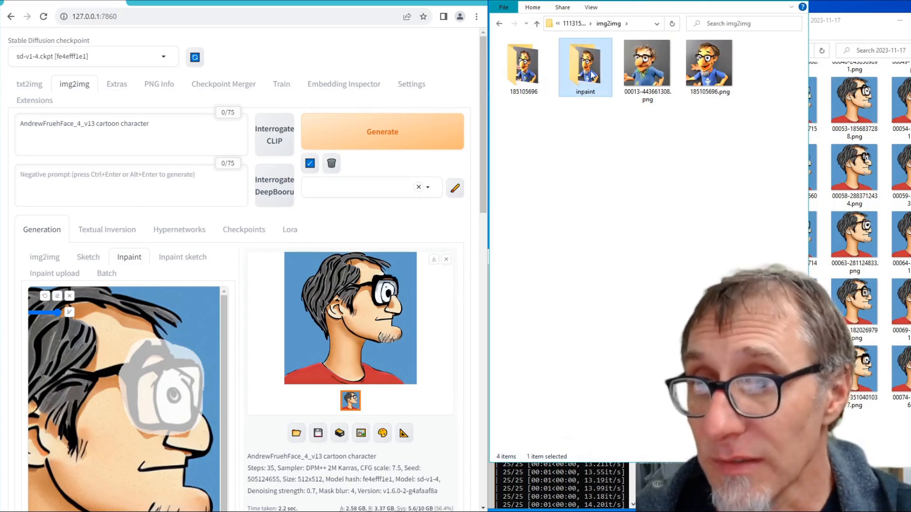
{"action": "left_click", "coordinate": [708, 74]}
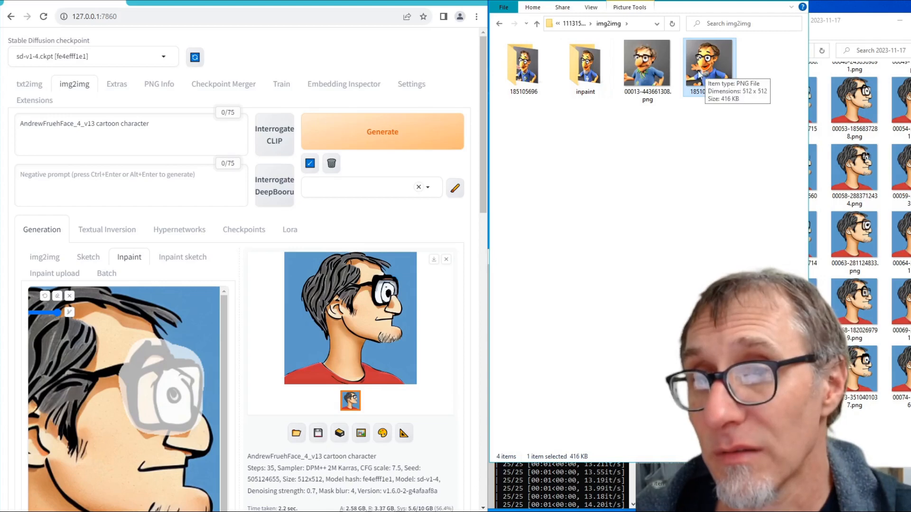
{"action": "left_click", "coordinate": [588, 78]}
{"action": "double_click", "coordinate": [596, 77]}
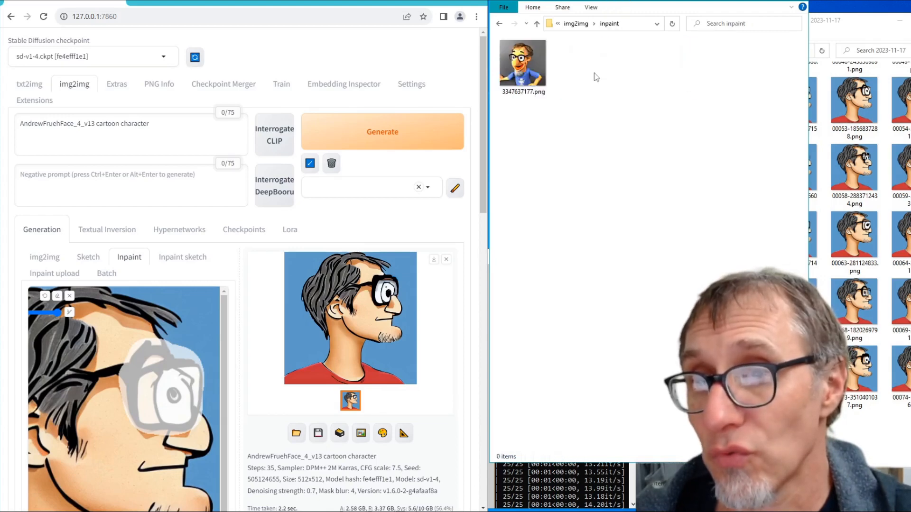
{"action": "left_click", "coordinate": [537, 23]}
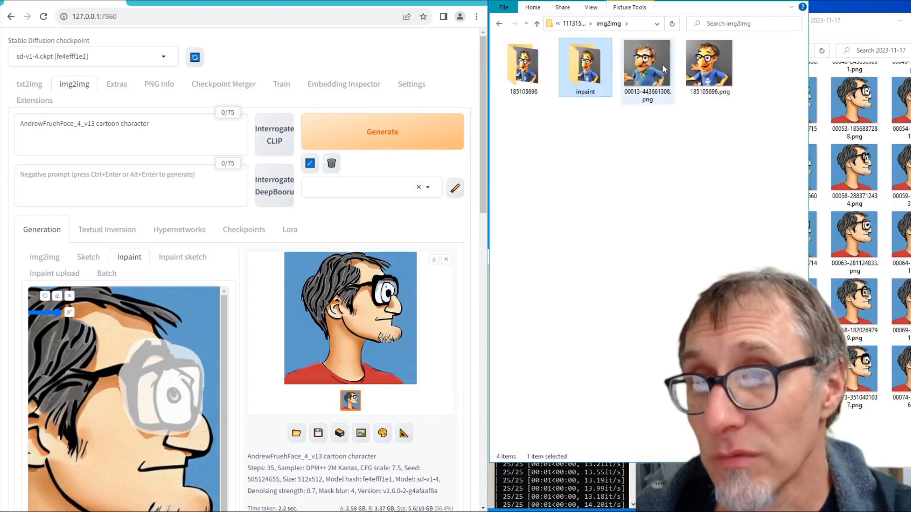
{"action": "double_click", "coordinate": [585, 66]}
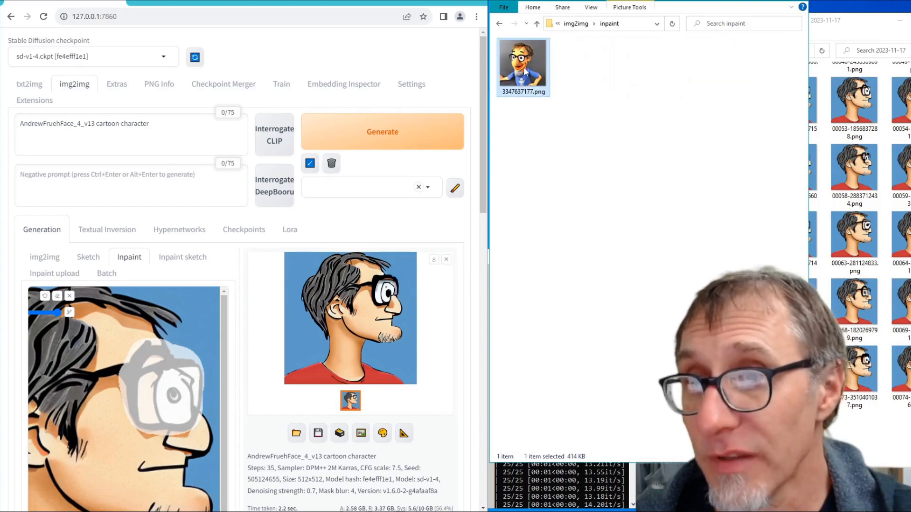
- Compare 3347637177.png side by side with 185105696.png from the img2img folder, closing both previews when done
{"action": "double_click", "coordinate": [525, 71]}
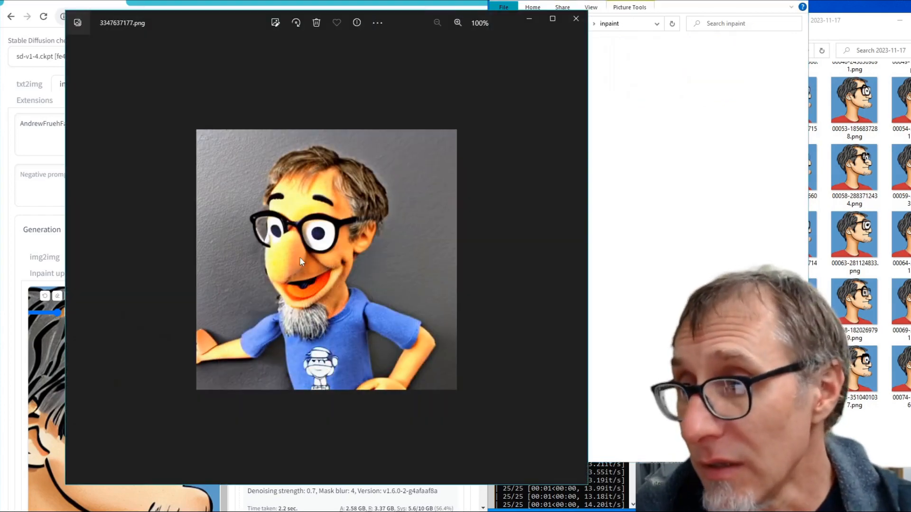
{"action": "left_click", "coordinate": [695, 240]}
{"action": "key", "text": "alt+Up"}
{"action": "left_click", "coordinate": [695, 74]}
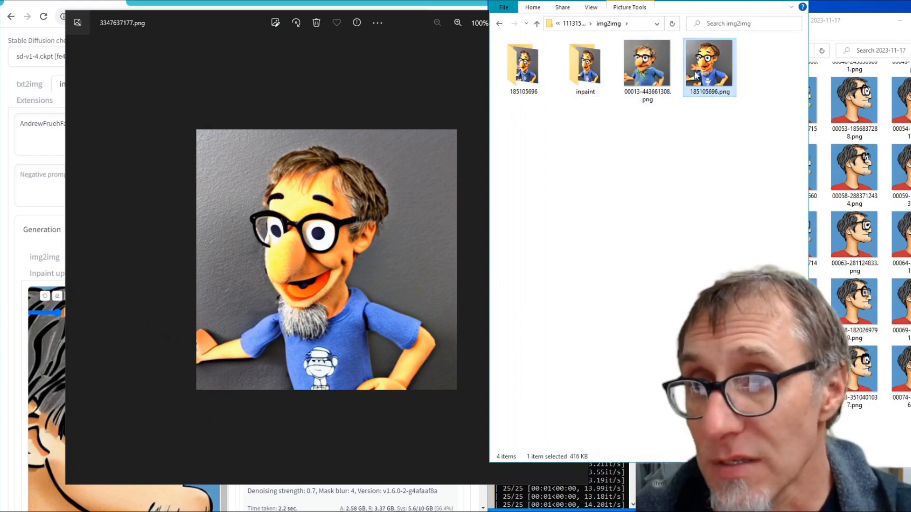
{"action": "double_click", "coordinate": [695, 75]}
{"action": "left_click_drag", "start_coordinate": [437, 39], "coordinate": [812, 16]}
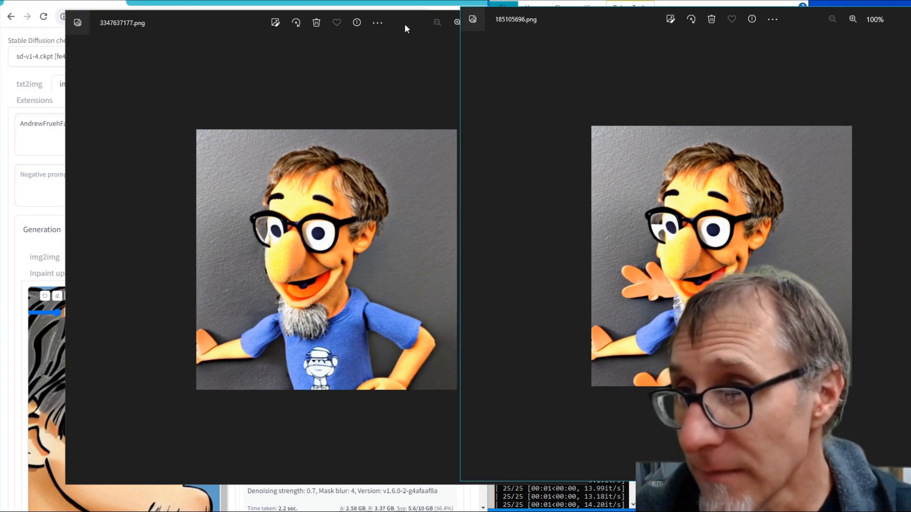
{"action": "left_click_drag", "start_coordinate": [404, 24], "coordinate": [346, 17]}
{"action": "left_click", "coordinate": [518, 12]}
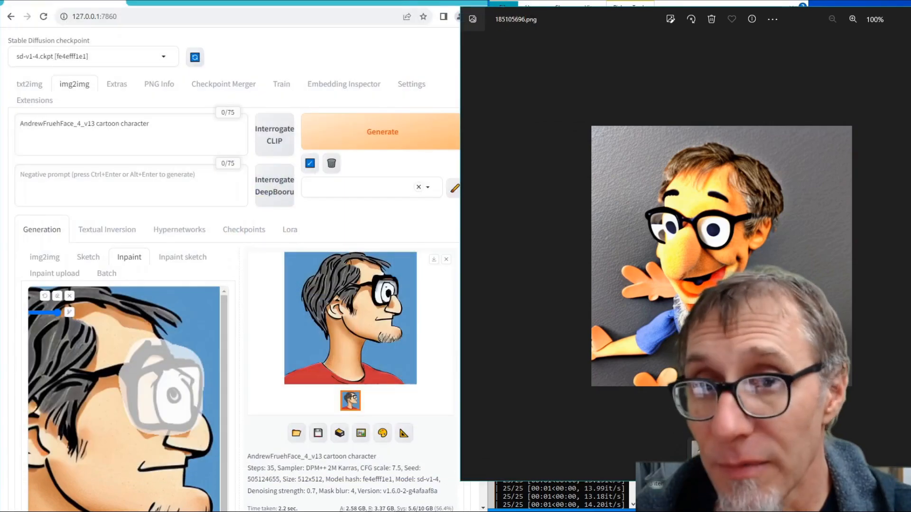
{"action": "left_click", "coordinate": [910, 15]}
{"action": "left_click", "coordinate": [706, 269]}
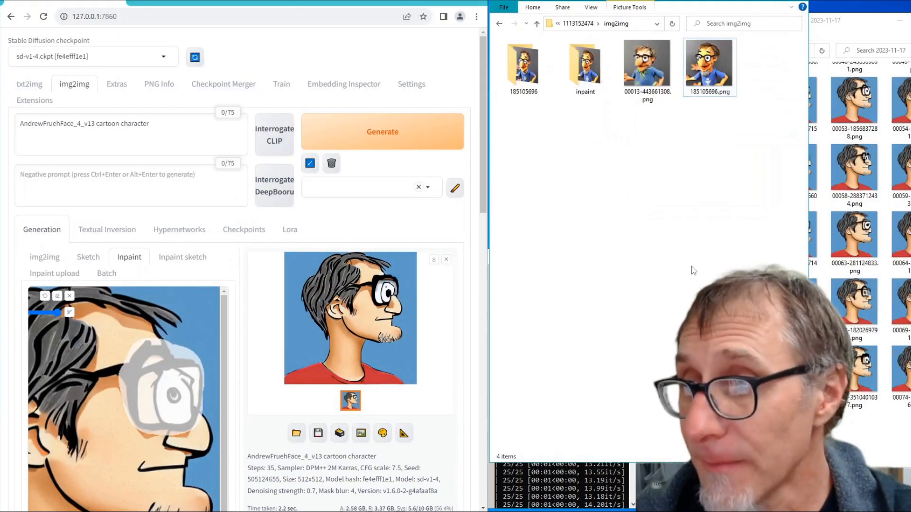
{"action": "left_click", "coordinate": [535, 24]}
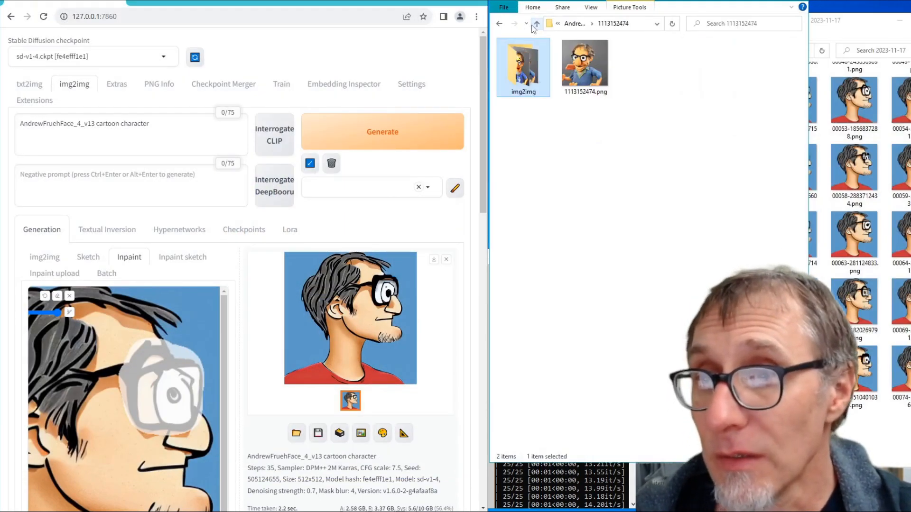
{"action": "left_click", "coordinate": [535, 24]}
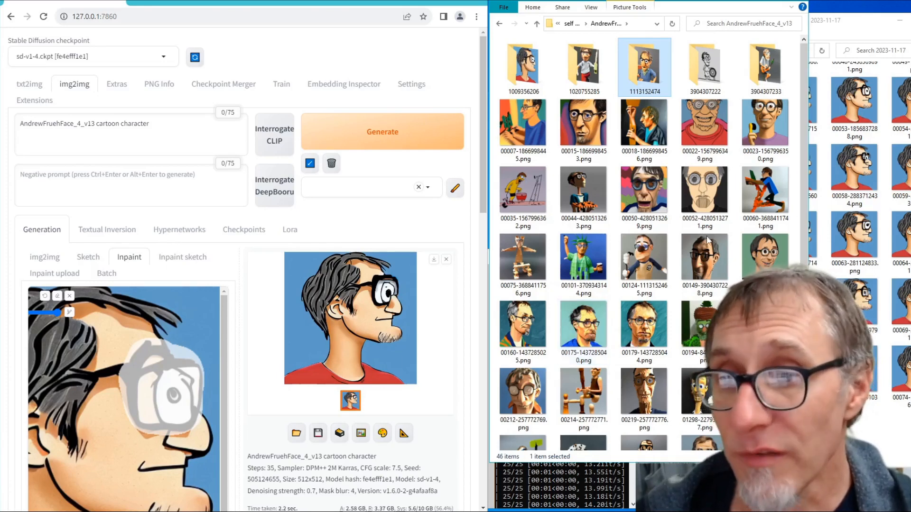
{"action": "left_click", "coordinate": [676, 242]}
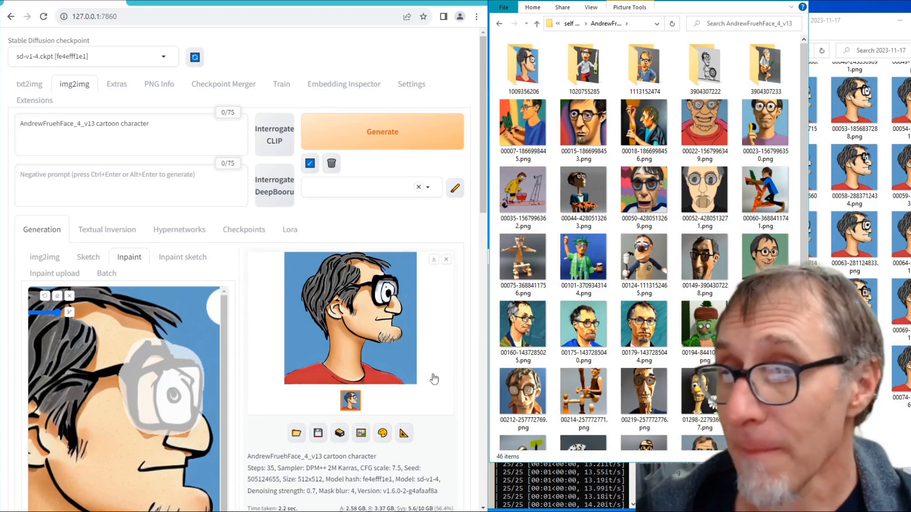
{"action": "left_click_drag", "start_coordinate": [157, 122], "coordinate": [92, 118]}
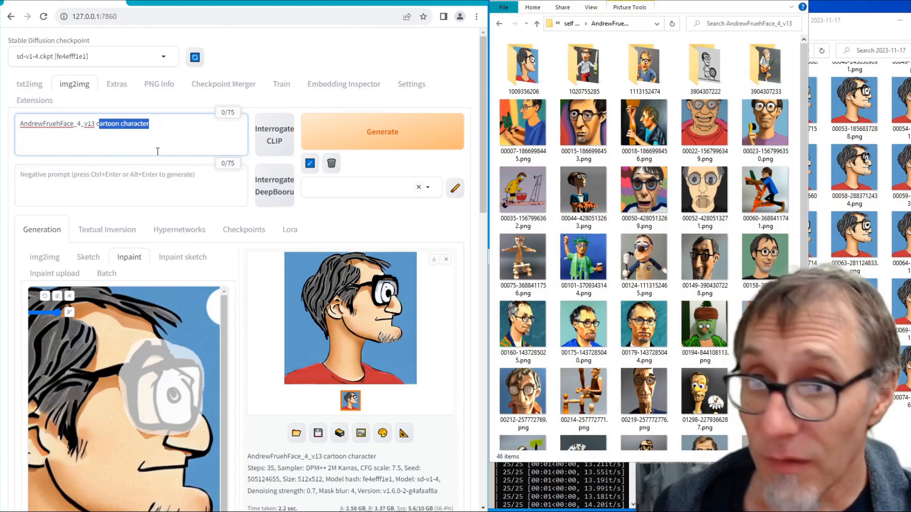
{"action": "double_click", "coordinate": [73, 118]}
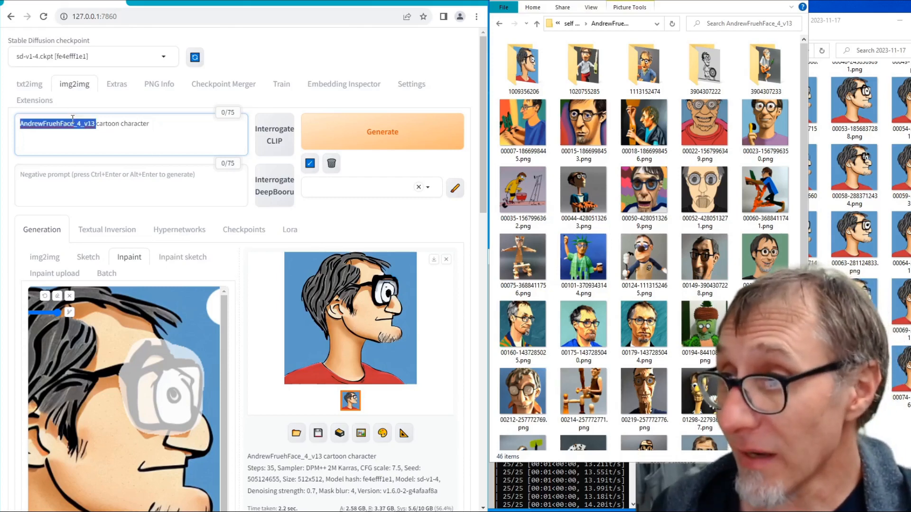
{"action": "left_click", "coordinate": [147, 126]}
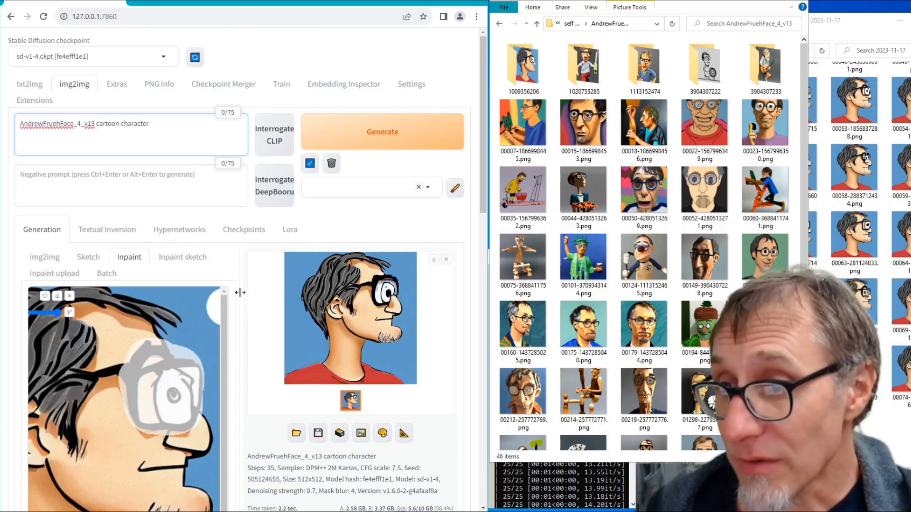